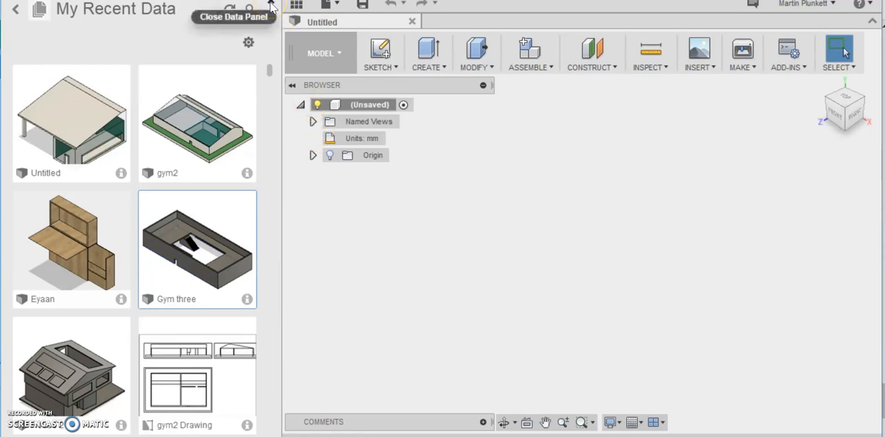
- Close the data panel and change the design's active units to meters
left_click(271, 7)
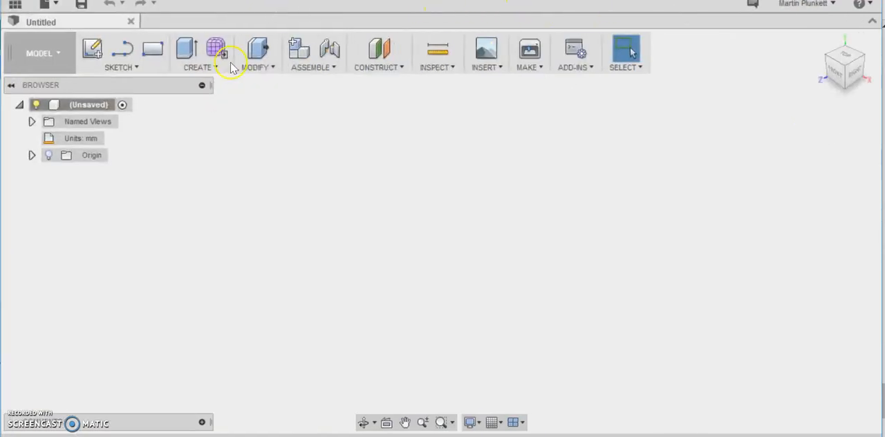
mouse_move(93, 138)
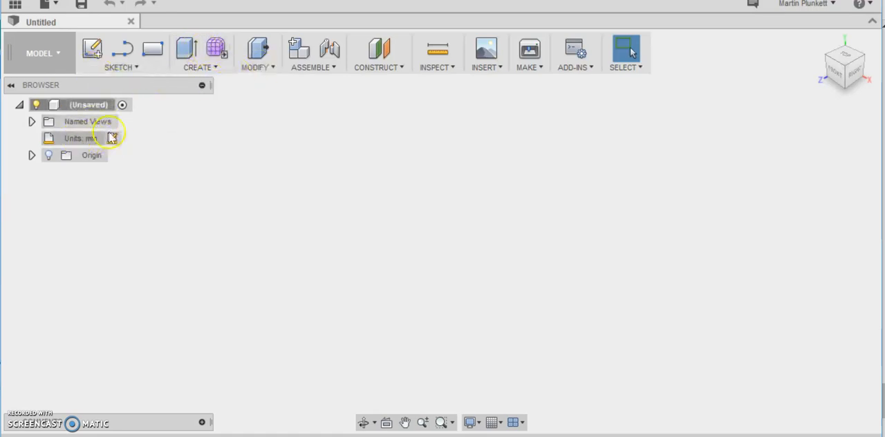
left_click(112, 138)
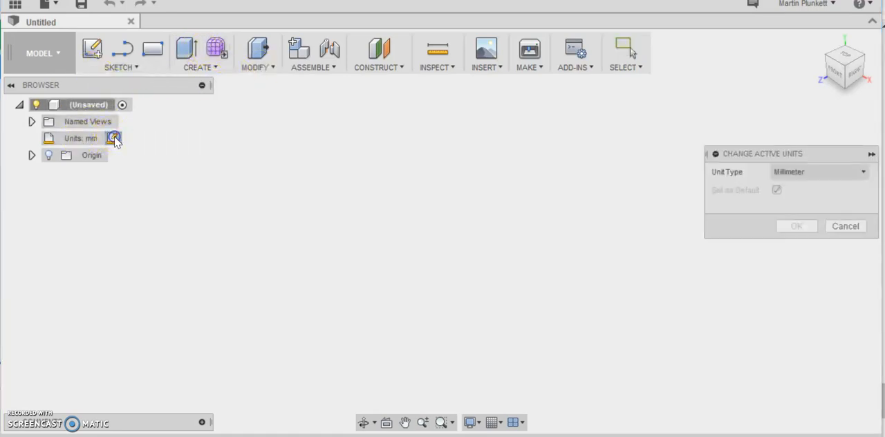
left_click(845, 175)
left_click(812, 222)
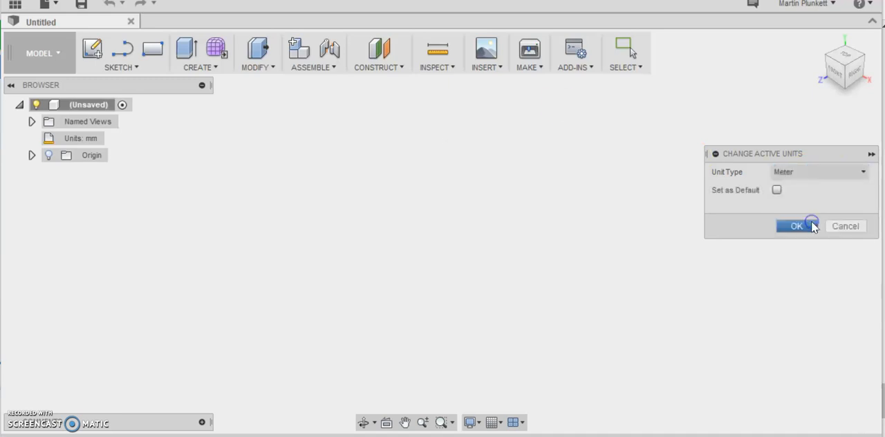
key("Return")
left_click(87, 100)
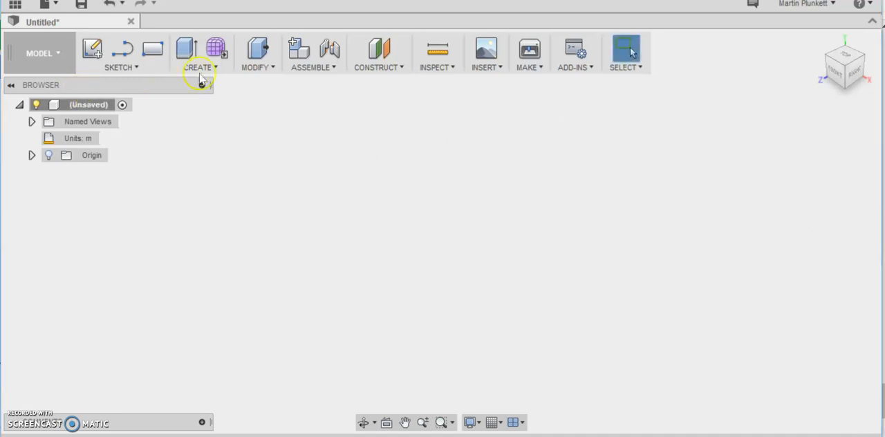
- Sketch a two-point rectangle about 20 m by 15 m on the horizontal plane, starting at the origin, as the building outline
left_click(137, 69)
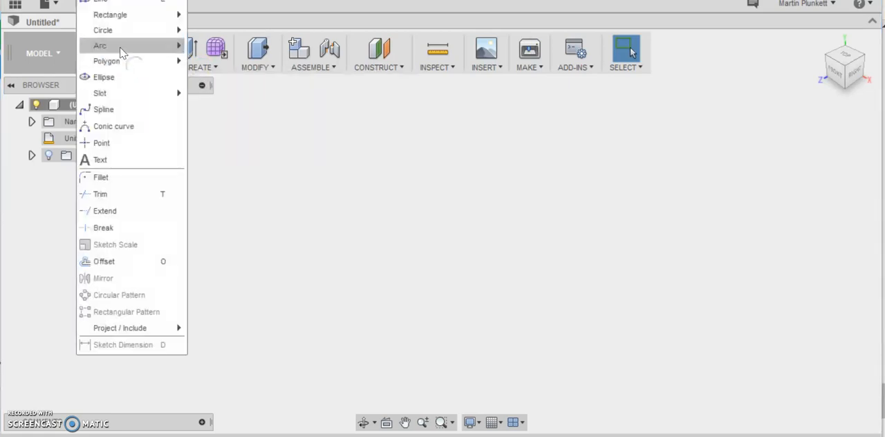
mouse_move(118, 25)
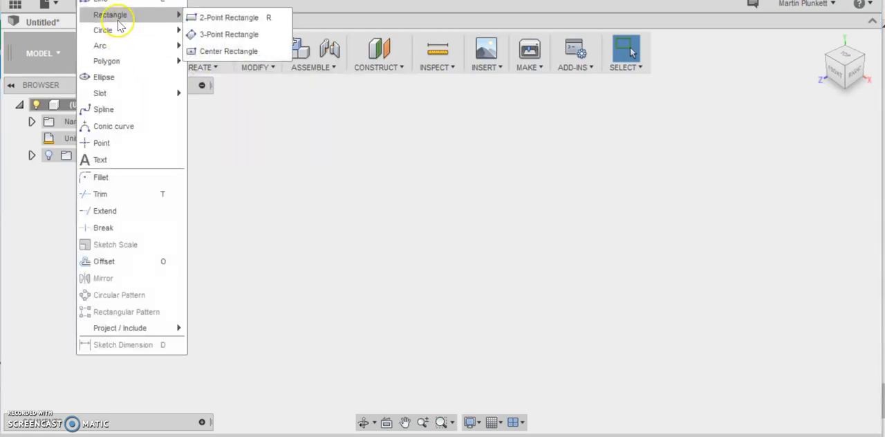
left_click(206, 18)
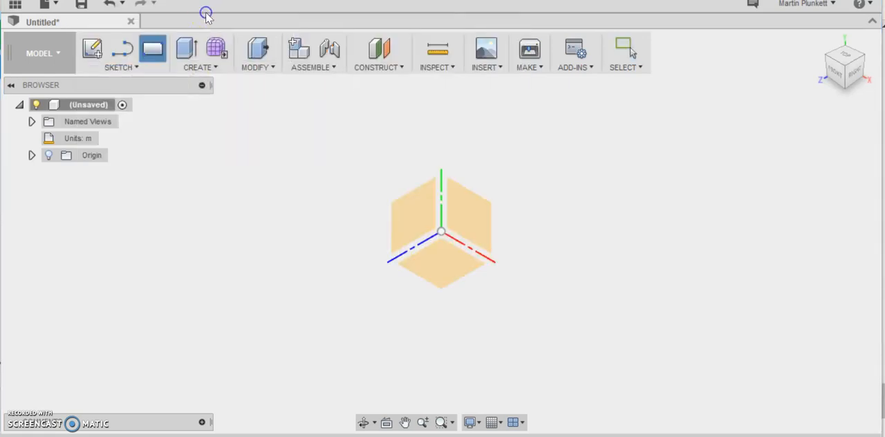
left_click(442, 249)
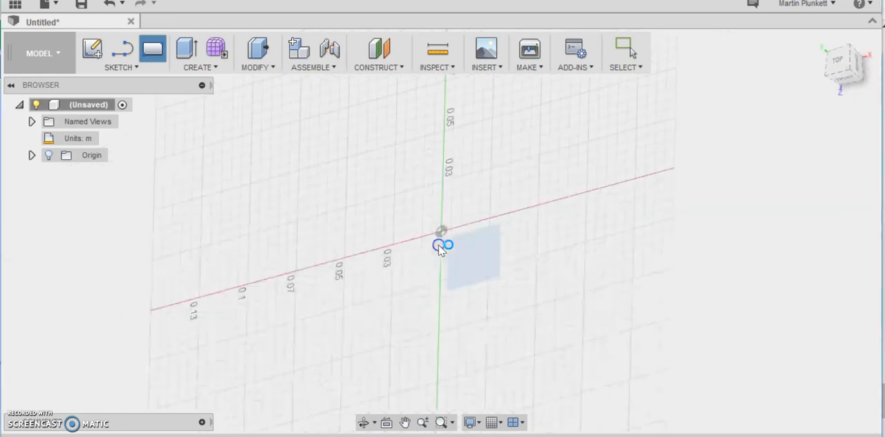
left_click(442, 232)
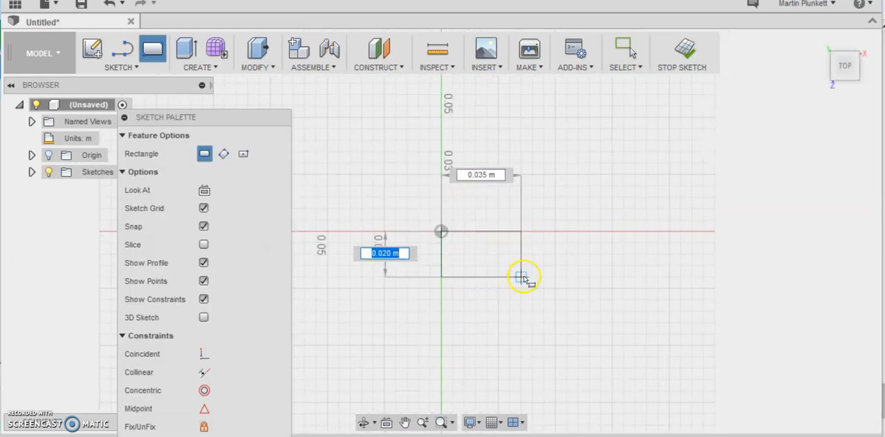
scroll(678, 290, "down", 3)
scroll(678, 294, "down", 5)
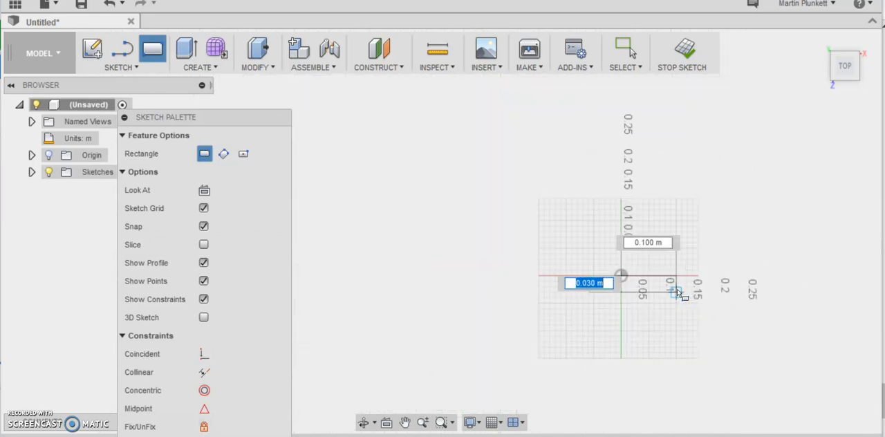
scroll(672, 293, "down", 6)
scroll(668, 292, "down", 5)
scroll(807, 303, "up", 4)
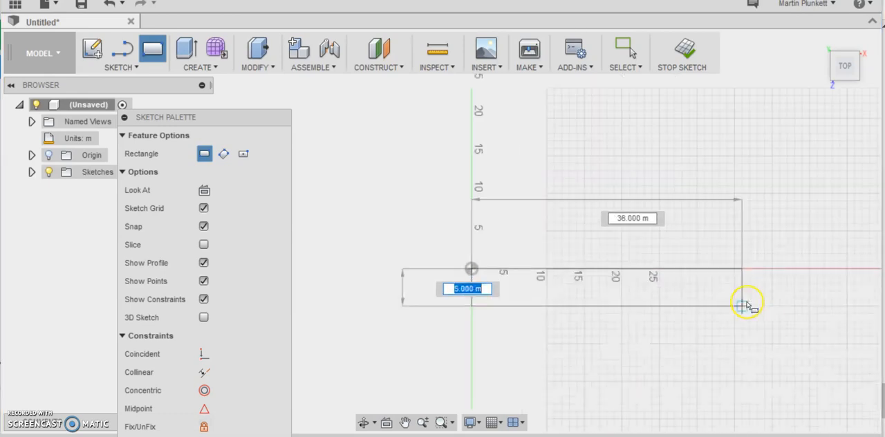
scroll(742, 305, "up", 2)
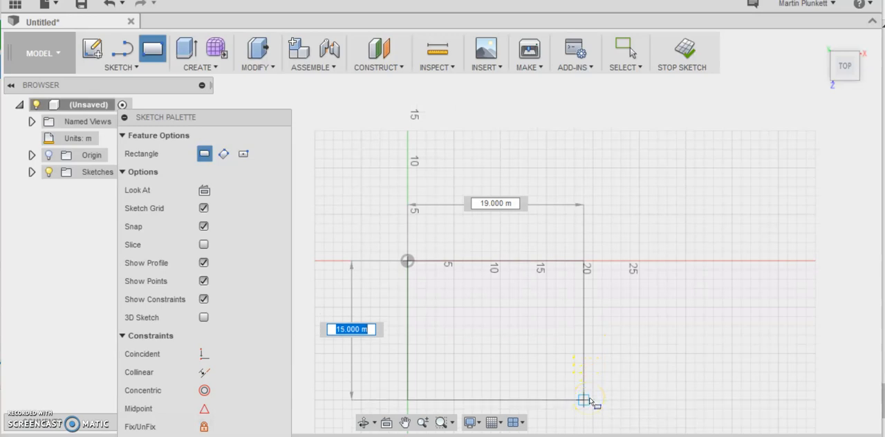
left_click(593, 399)
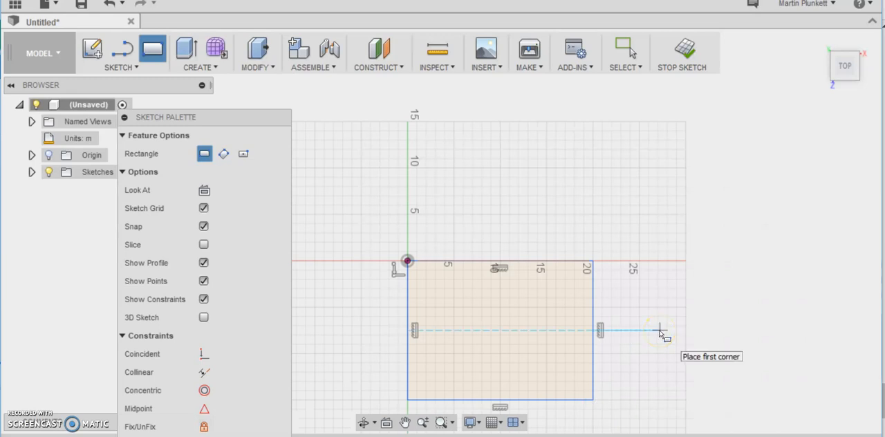
- Sketch a two-point rectangle about 9 m by 14.6 m inside the outline's origin corner, inset about 0.2 m from the outer edges
scroll(475, 298, "up", 2)
scroll(476, 298, "down", 3)
scroll(474, 376, "down", 2)
scroll(464, 345, "up", 2)
scroll(465, 345, "up", 1)
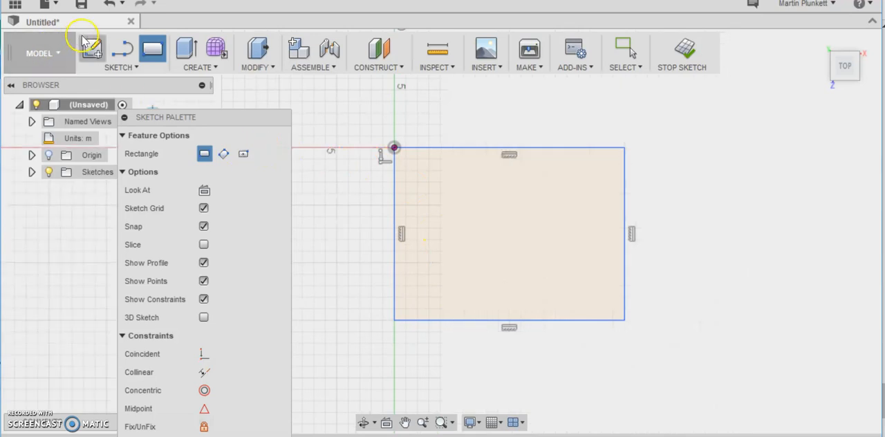
left_click(130, 68)
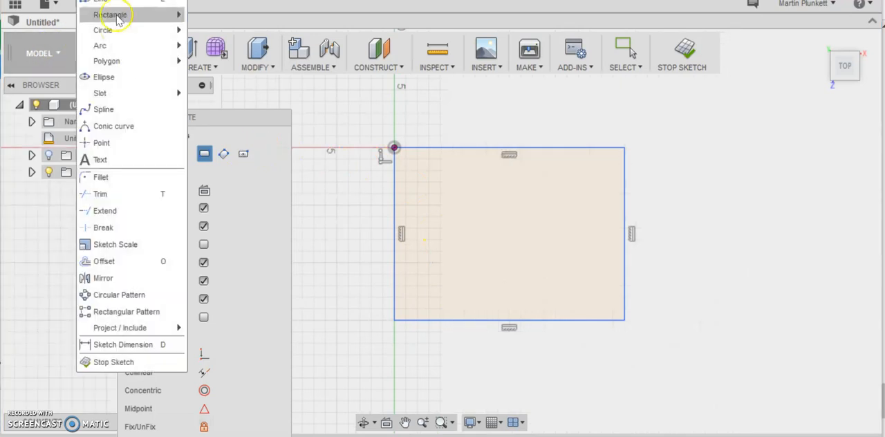
mouse_move(112, 15)
left_click(247, 21)
scroll(407, 158, "up", 4)
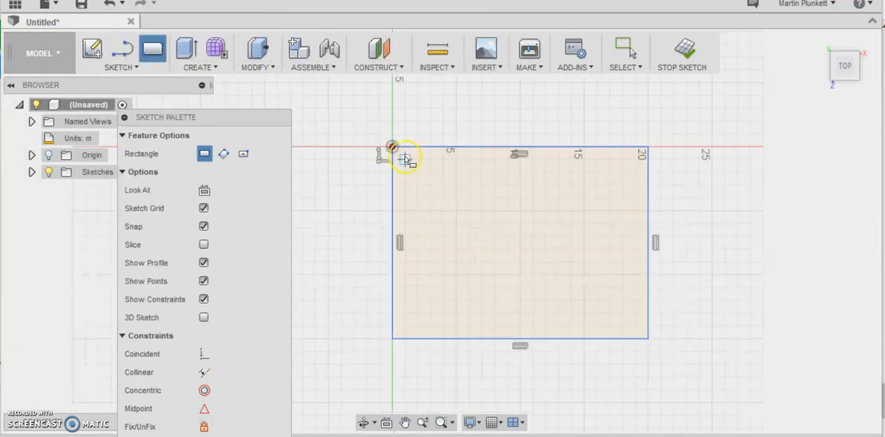
scroll(394, 147, "up", 2)
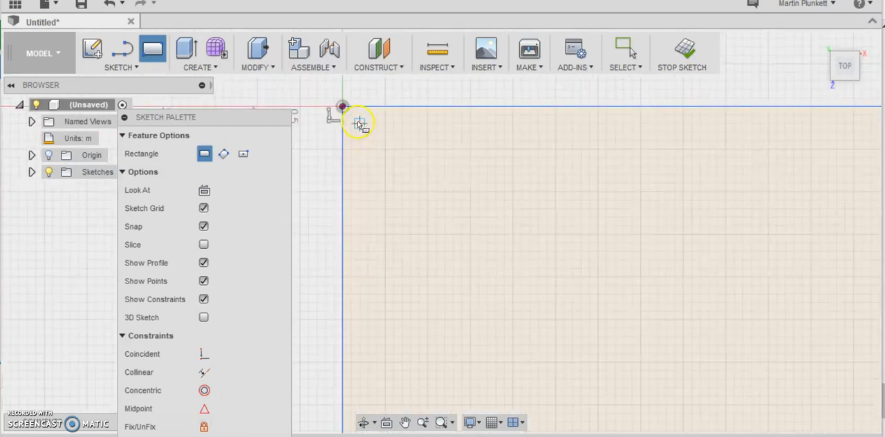
left_click(360, 123)
scroll(508, 214, "down", 5)
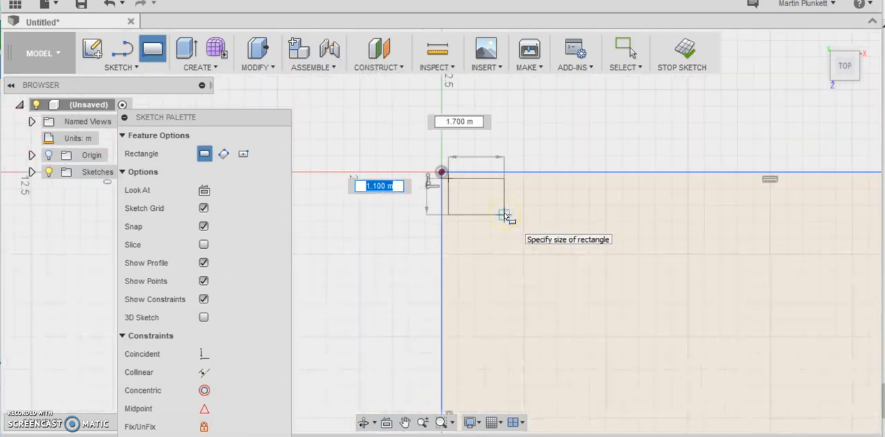
scroll(505, 217, "down", 2)
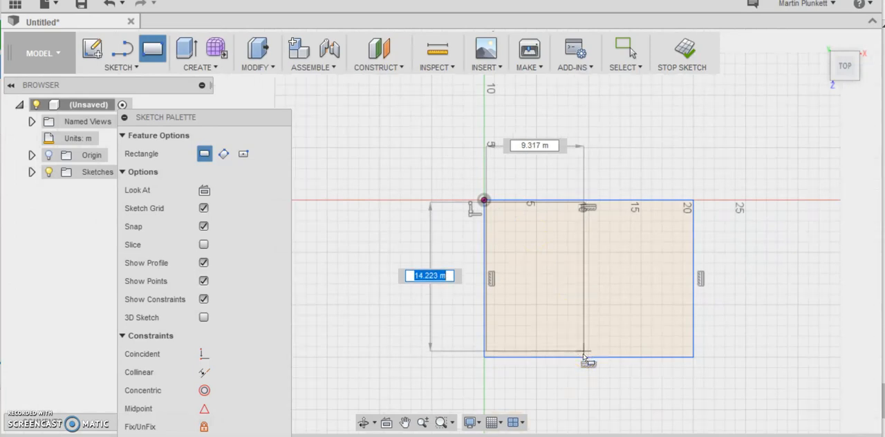
scroll(588, 349, "up", 2)
scroll(588, 349, "up", 2)
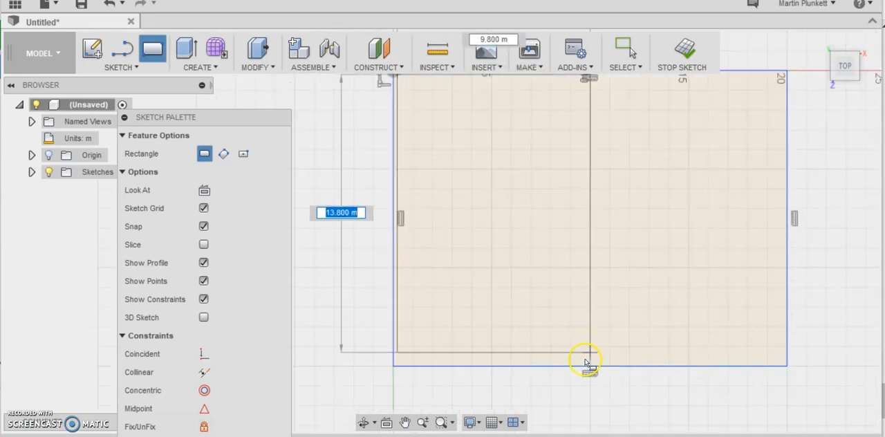
scroll(586, 361, "up", 2)
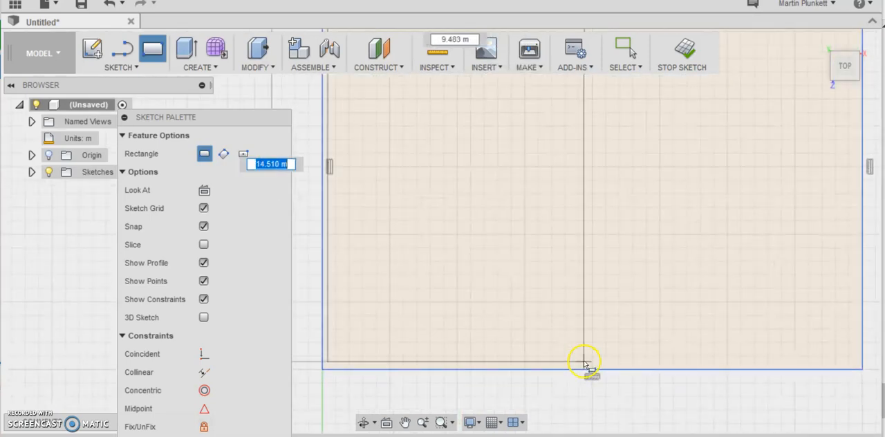
scroll(589, 361, "up", 2)
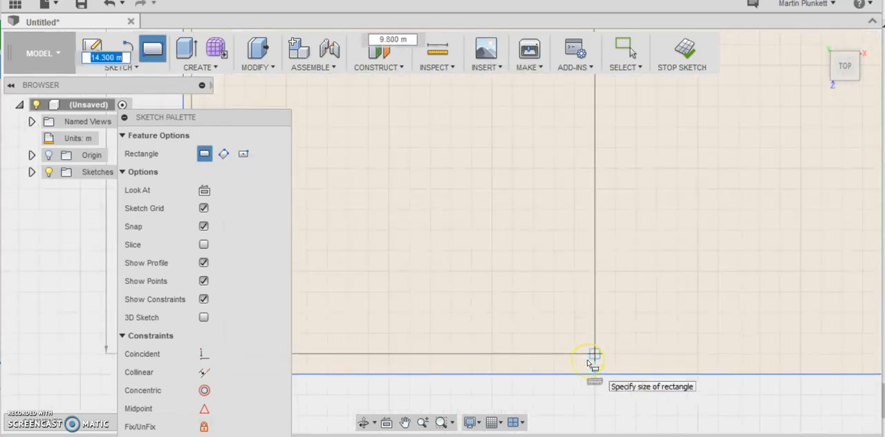
scroll(592, 358, "up", 2)
left_click(597, 370)
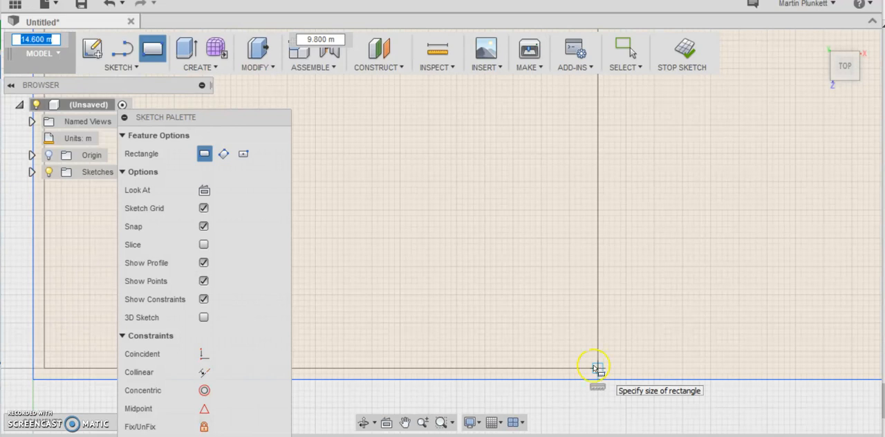
left_click(557, 371)
left_click(562, 350)
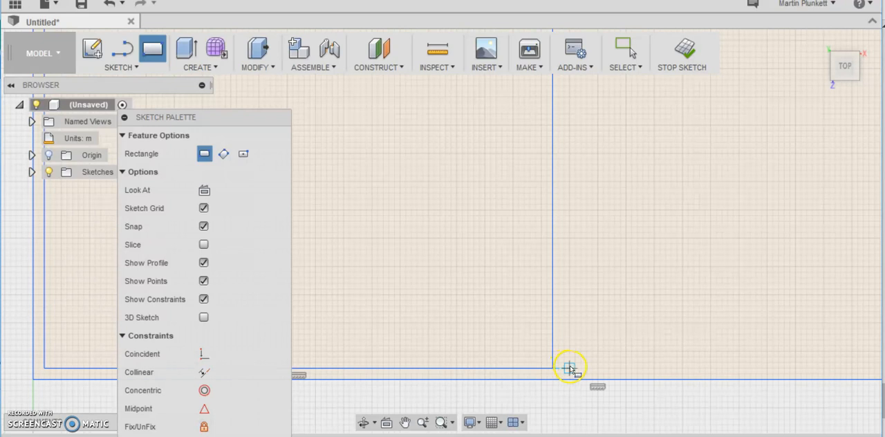
- Sketch a second room rectangle about 10 m by 3.8 m beside the tall room, along the outline's lower edge, leaving a wall gap
left_click(570, 368)
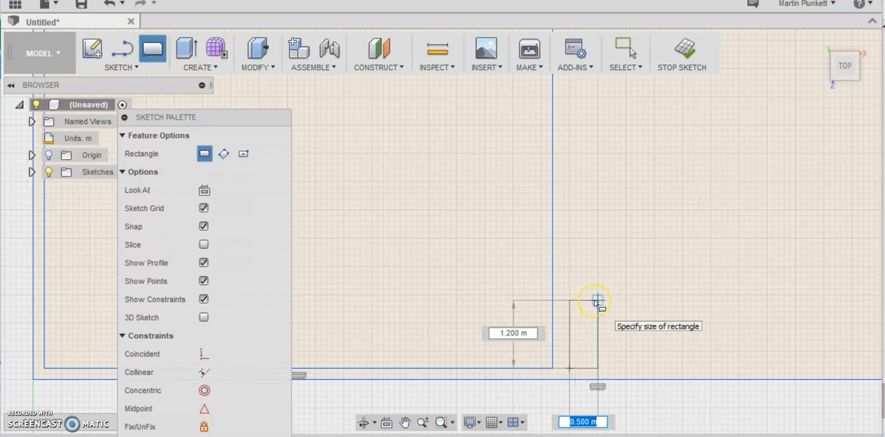
scroll(597, 302, "down", 1)
scroll(594, 302, "down", 5)
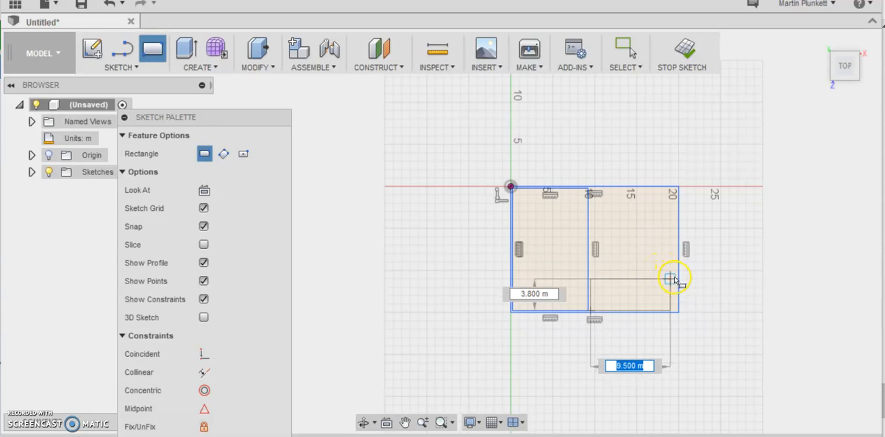
scroll(670, 279, "up", 4)
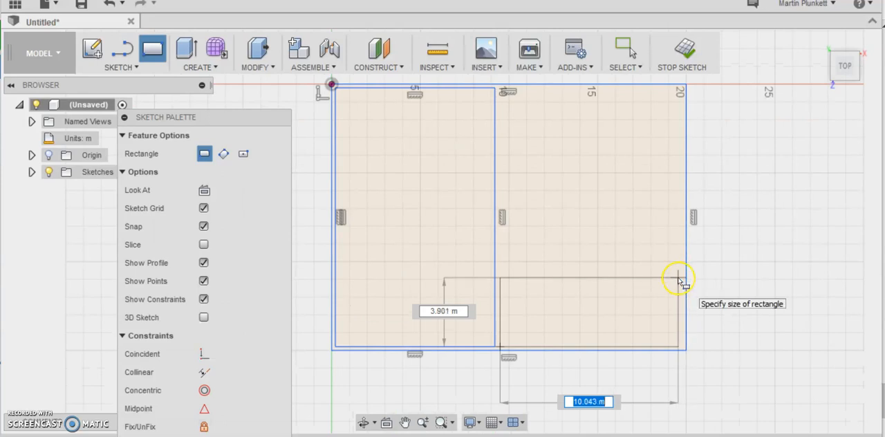
scroll(682, 281, "up", 3)
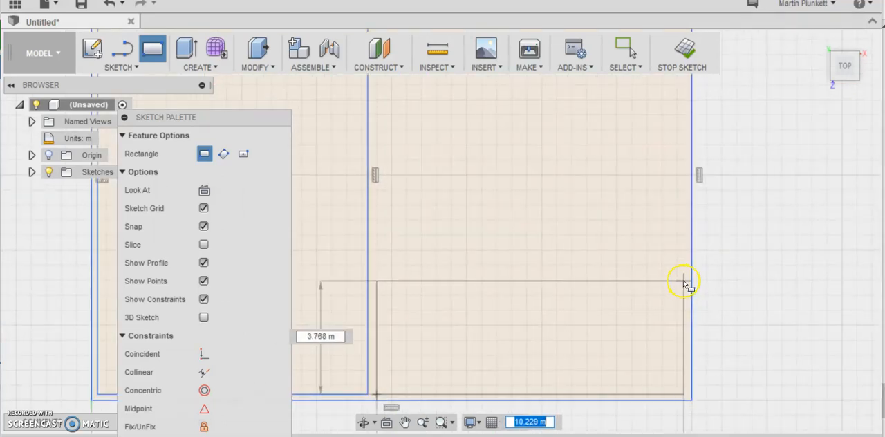
left_click(683, 281)
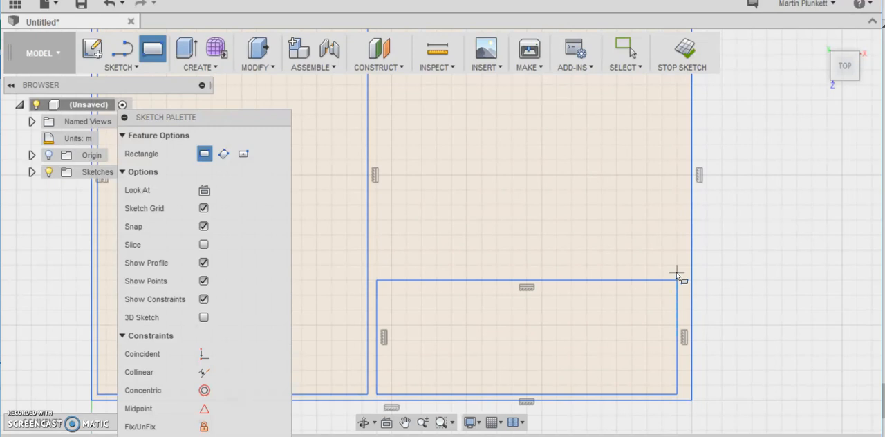
- Sketch a third room rectangle about 3.5 m by 6.3 m above the lower room, along the outline's right-hand wall
left_click_drag(676, 273, 664, 156)
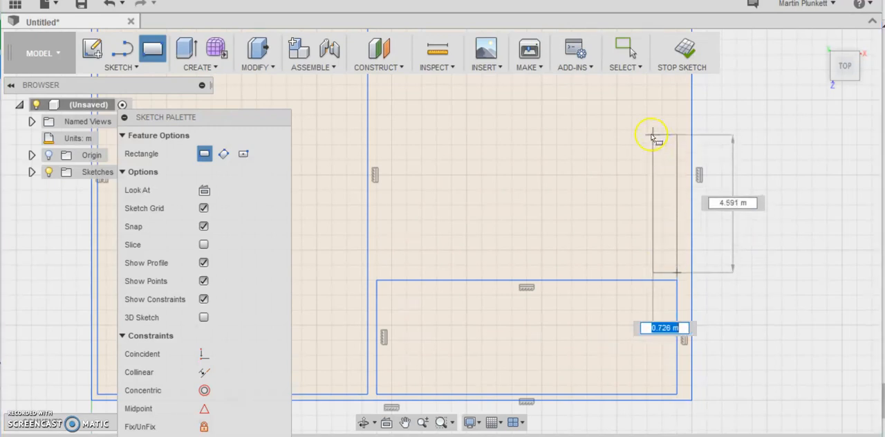
scroll(561, 122, "down", 3)
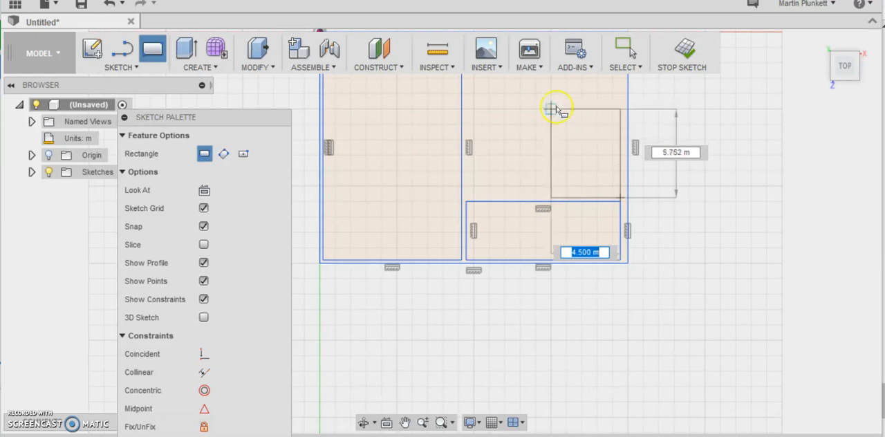
left_click(564, 110)
scroll(564, 111, "up", 2)
scroll(564, 111, "down", 5)
scroll(566, 109, "up", 6)
scroll(566, 109, "up", 5)
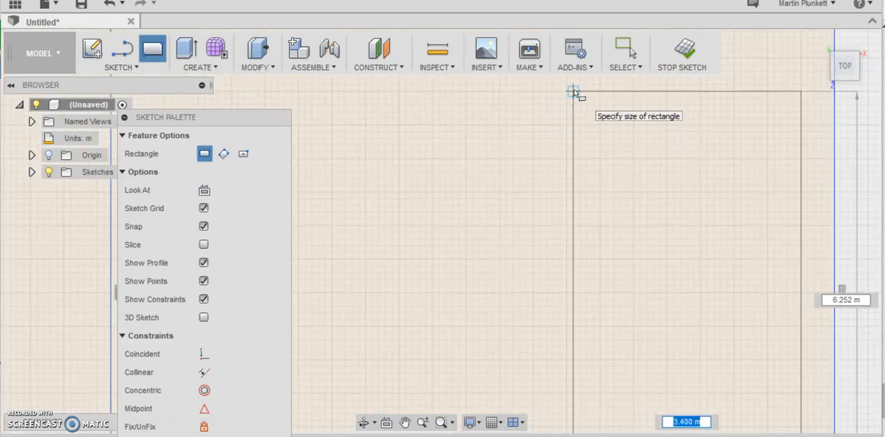
left_click(571, 91)
scroll(587, 138, "down", 5)
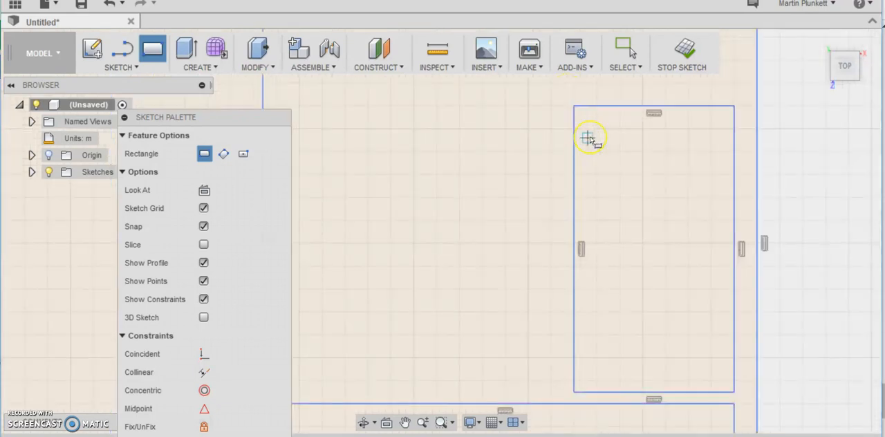
scroll(590, 138, "down", 4)
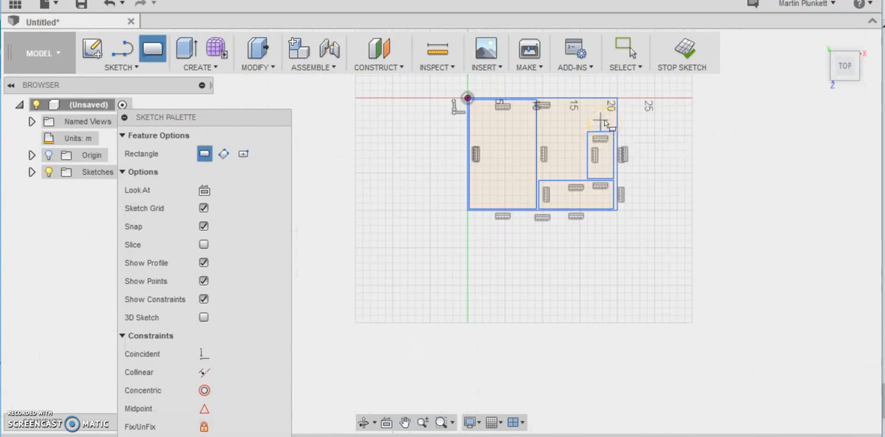
- Sketch a fourth room rectangle about 8 m by 4.1 m above the third room, in the outline's upper-right corner, leaving wall gaps
scroll(605, 123, "up", 6)
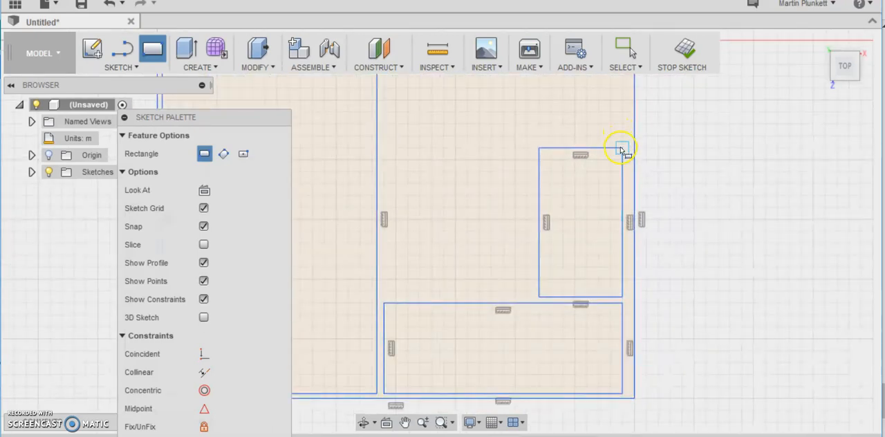
scroll(620, 150, "up", 5)
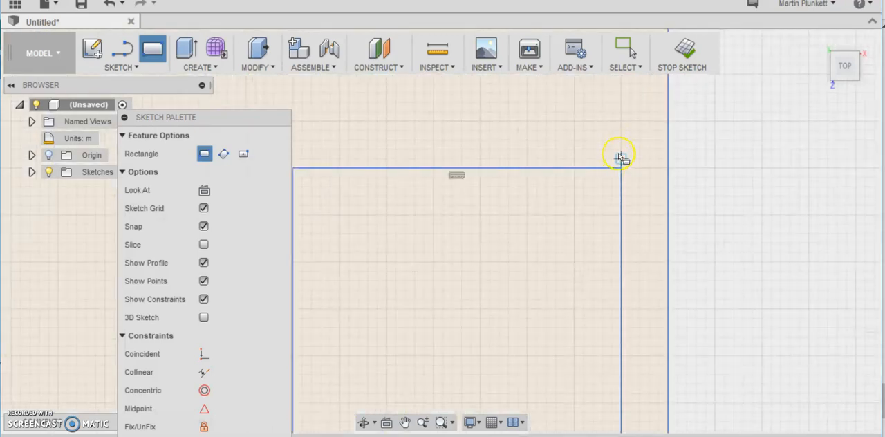
left_click(620, 150)
scroll(583, 138, "down", 8)
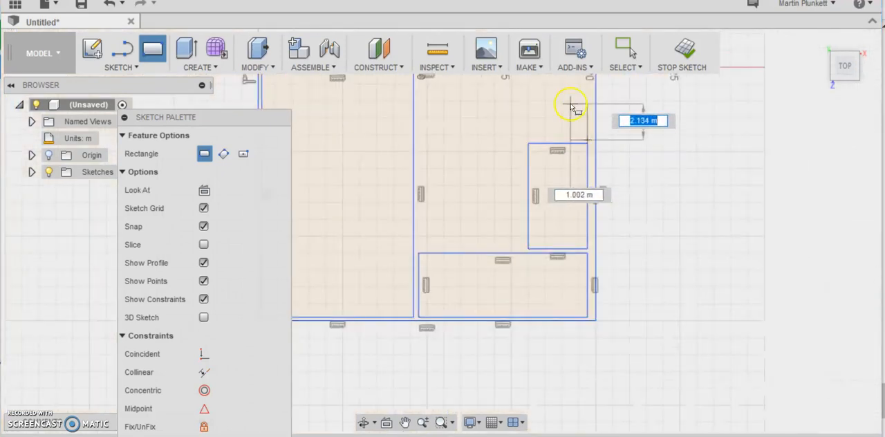
scroll(570, 100, "up", 5)
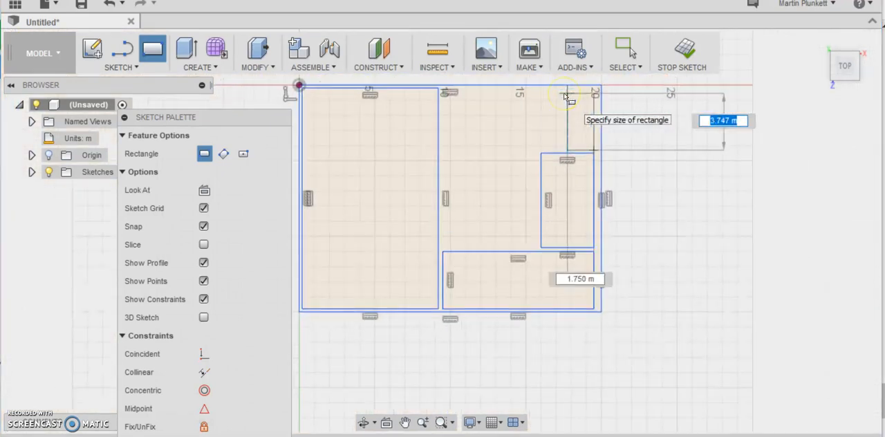
scroll(563, 89, "up", 1)
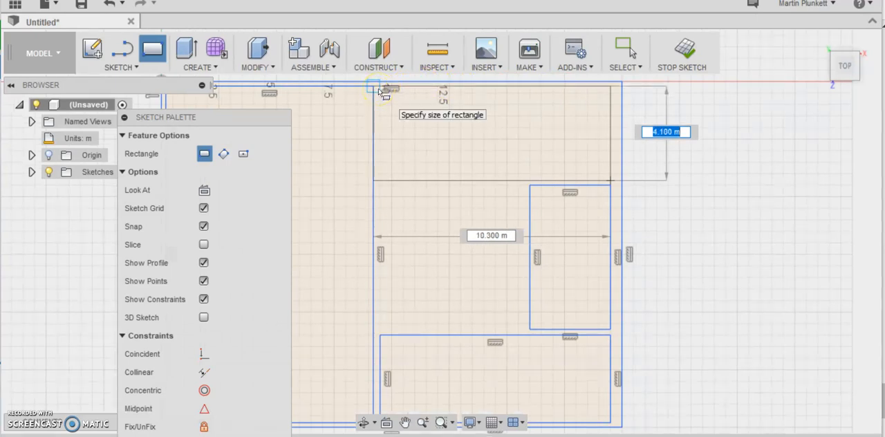
scroll(429, 88, "up", 3)
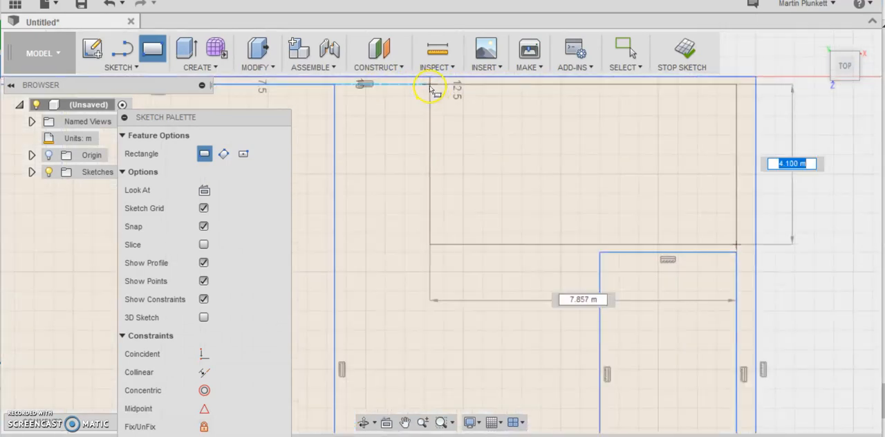
scroll(429, 88, "up", 2)
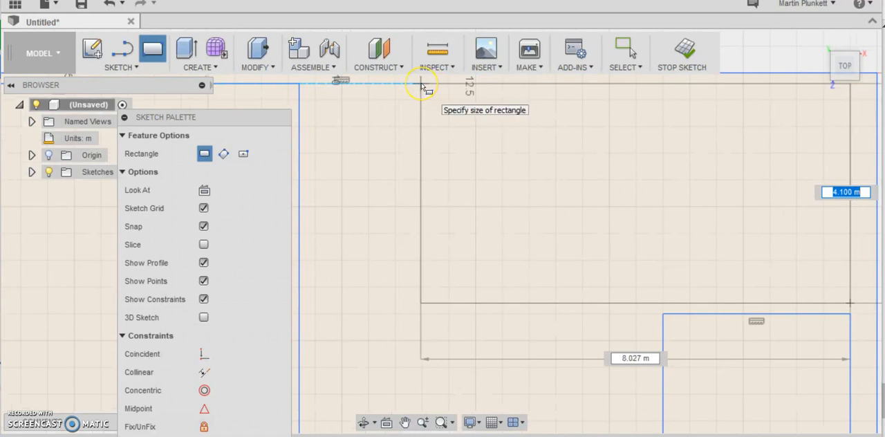
scroll(418, 88, "up", 2)
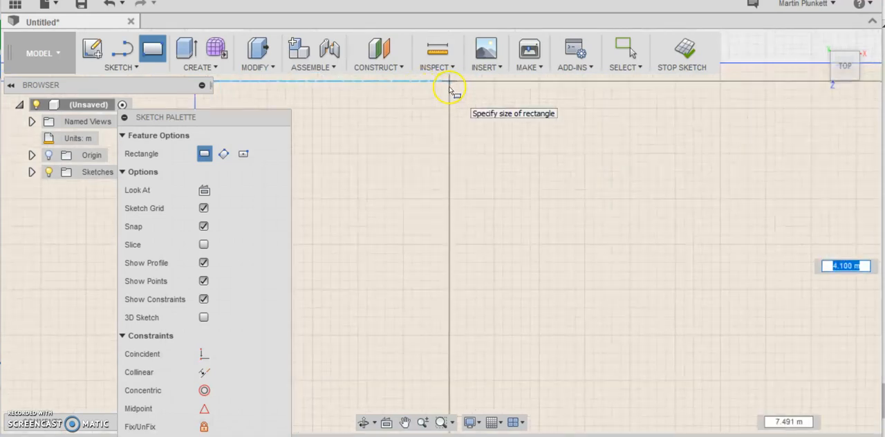
left_click(404, 86)
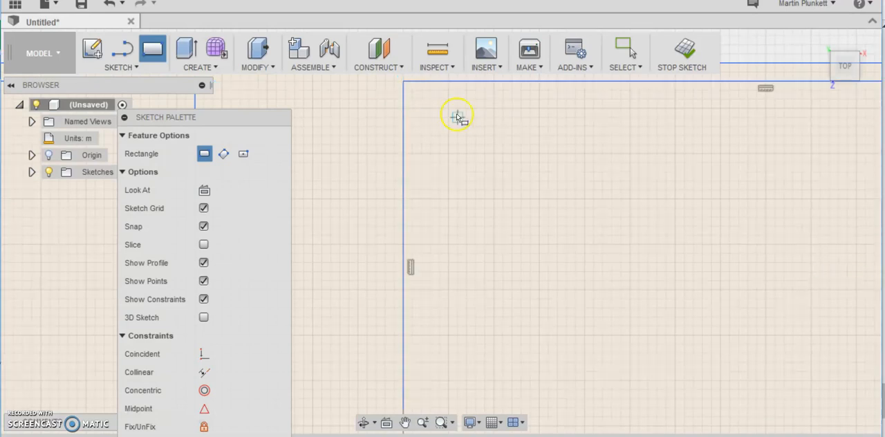
- Sketch a small room rectangle about 2.1 m by 4.1 m between the tall room and the upper-right room, with thin wall gaps
scroll(459, 118, "up", 3)
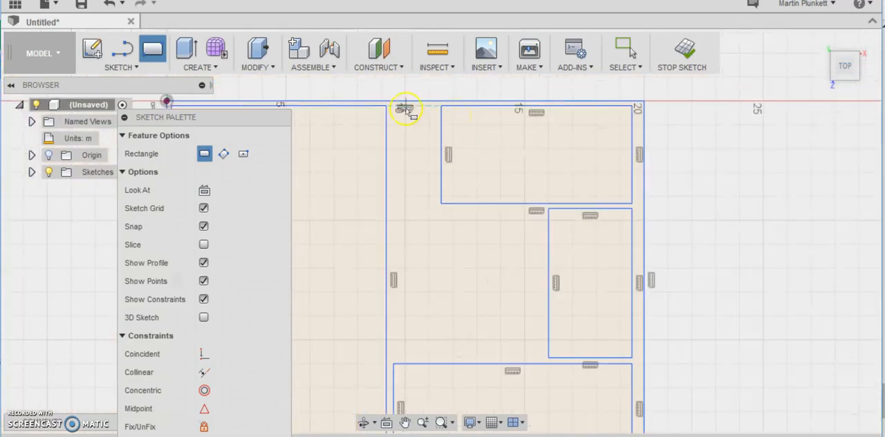
left_click(408, 119)
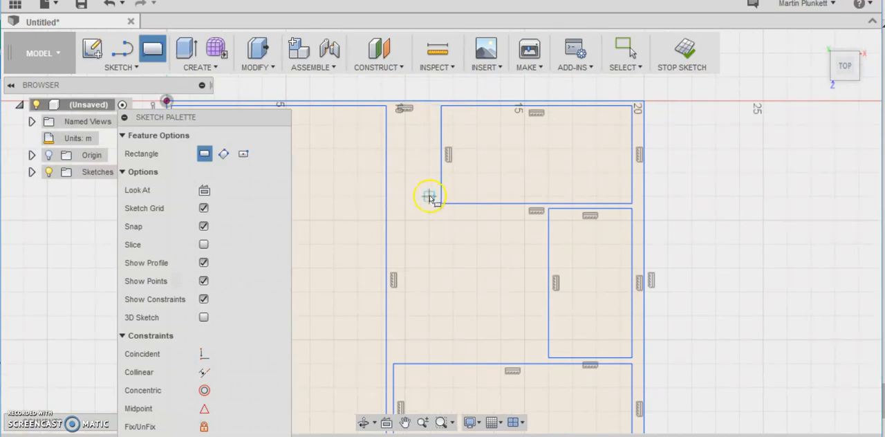
scroll(443, 204, "up", 5)
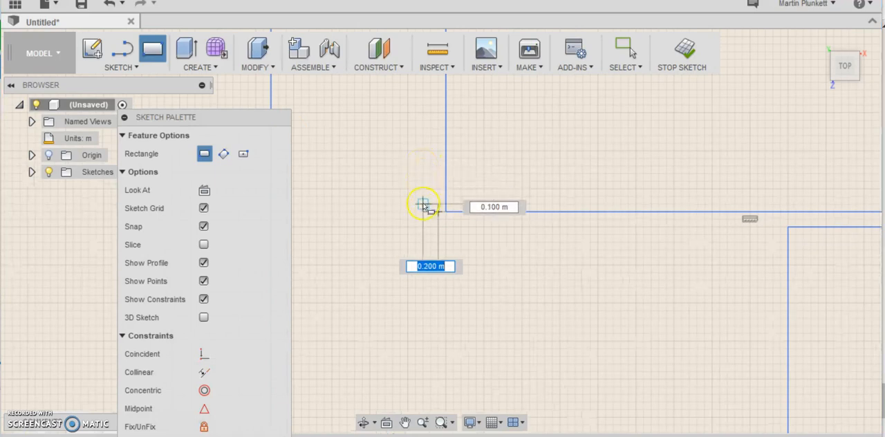
scroll(422, 143, "down", 4)
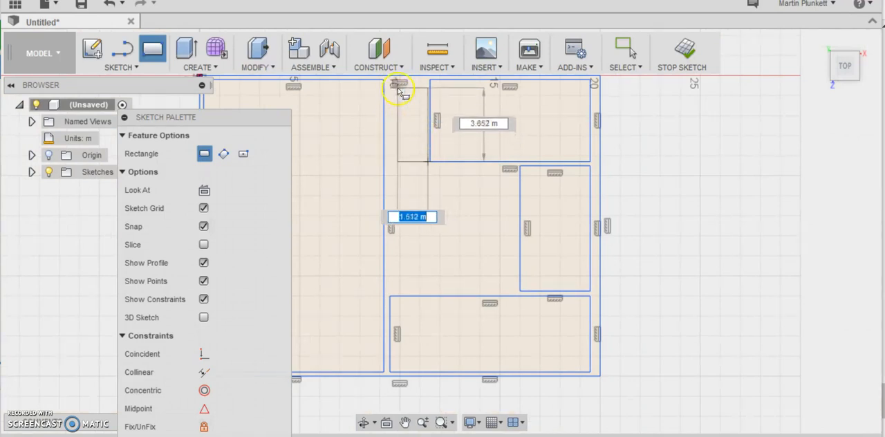
scroll(388, 87, "up", 1)
scroll(388, 86, "up", 2)
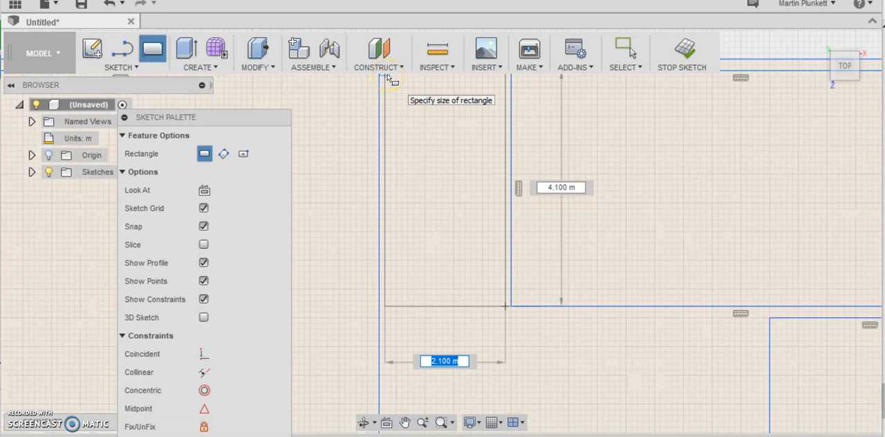
left_click(388, 78)
scroll(415, 178, "down", 4)
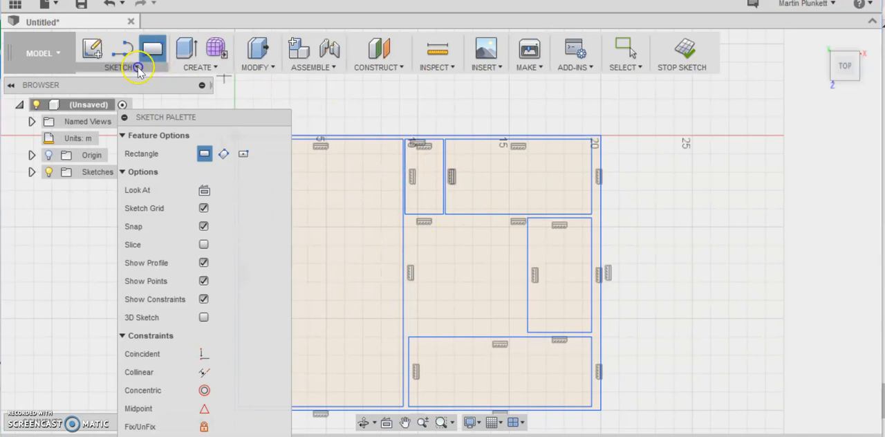
- Sketch a short wall stub with lines from the upper-right room's lower edge, ending in a 0.2 m segment to the room below's left wall
left_click(91, 43)
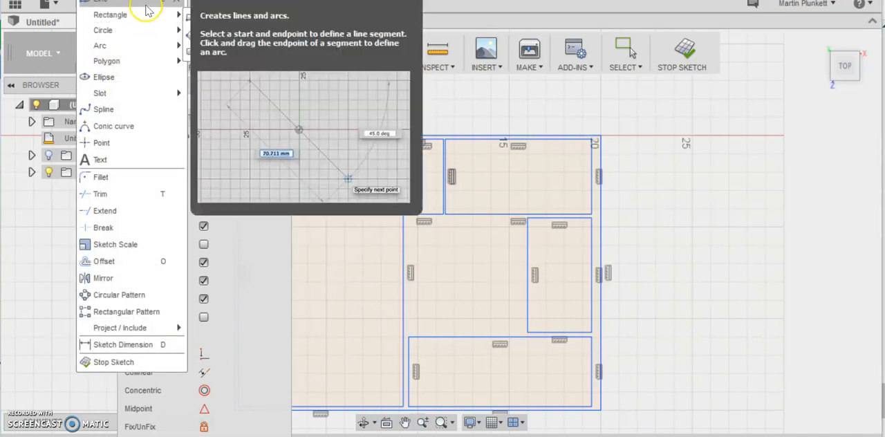
left_click(160, 6)
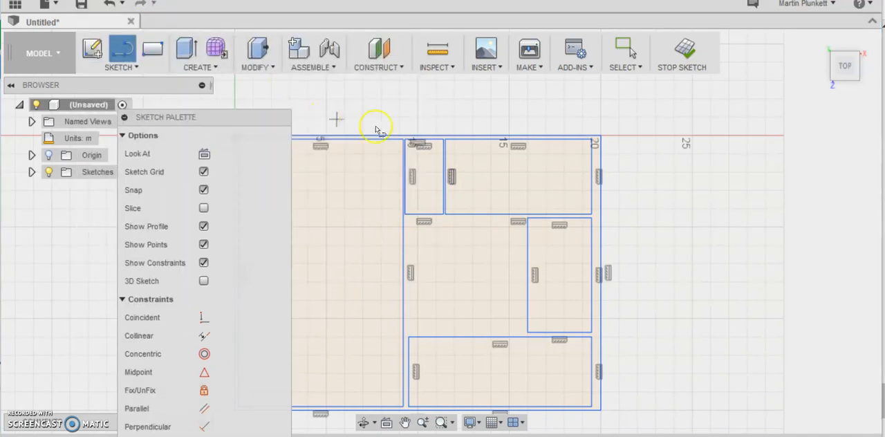
scroll(520, 240, "up", 5)
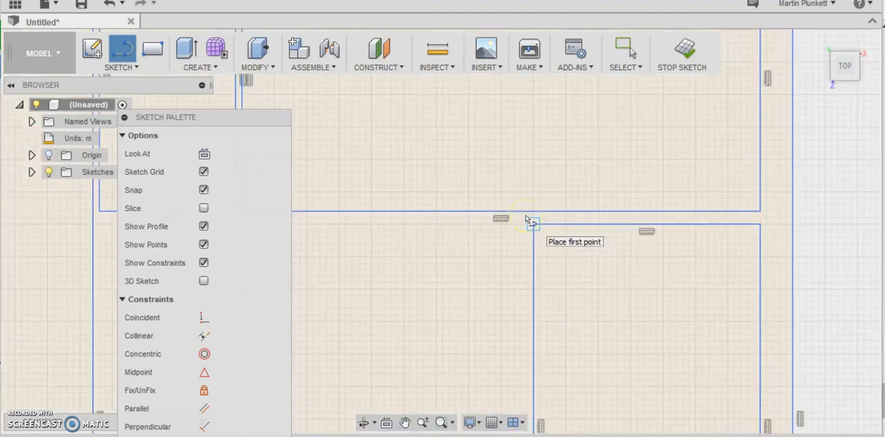
scroll(524, 222, "down", 3)
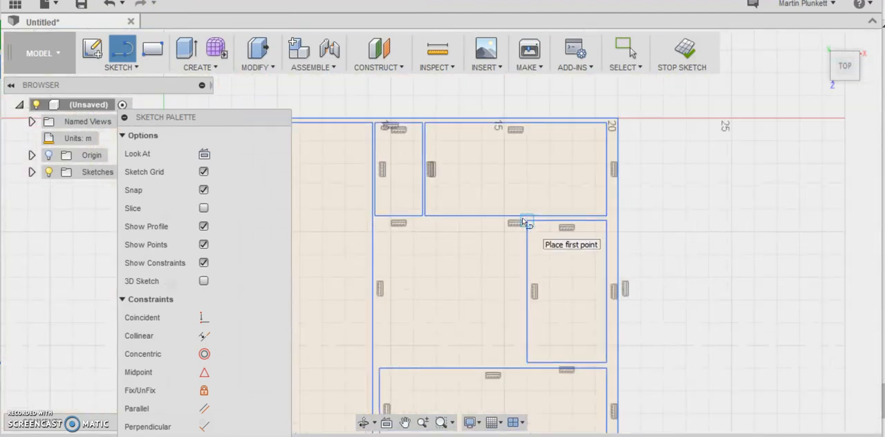
scroll(521, 222, "up", 8)
left_click(547, 235)
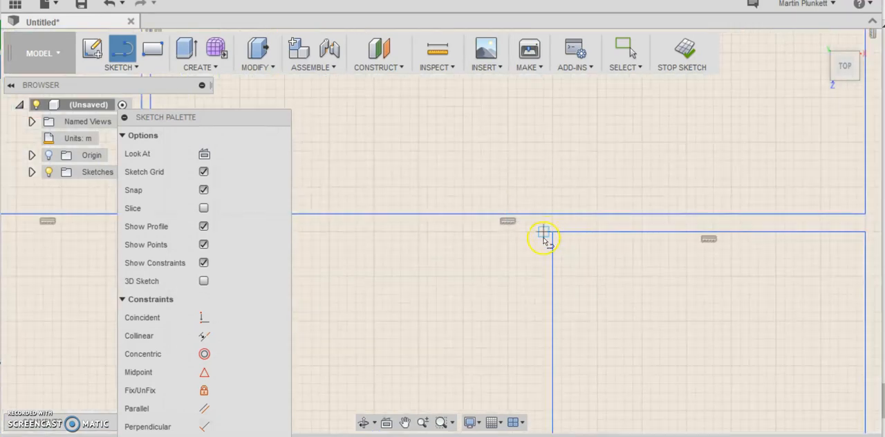
left_click(536, 214)
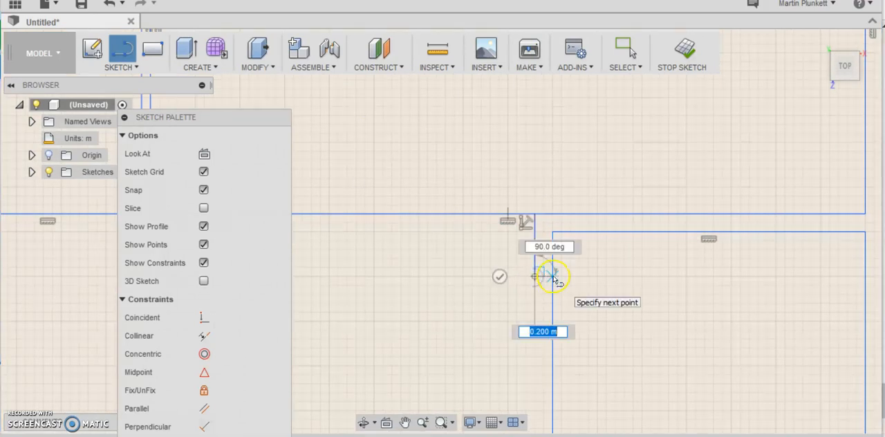
right_click(547, 277)
left_click(608, 279)
scroll(607, 297, "down", 3)
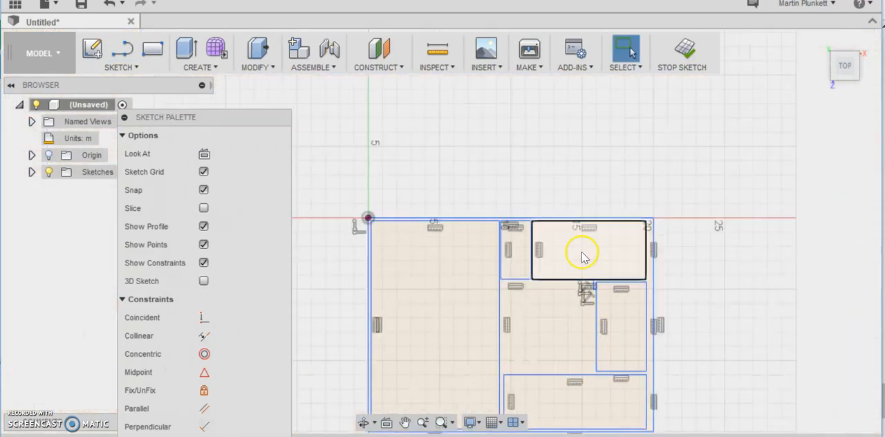
- Sketch a thin L-shaped wall stub below the partition between the small and upper-right rooms, its short leg closing against the small room's lower edge
left_click(188, 66)
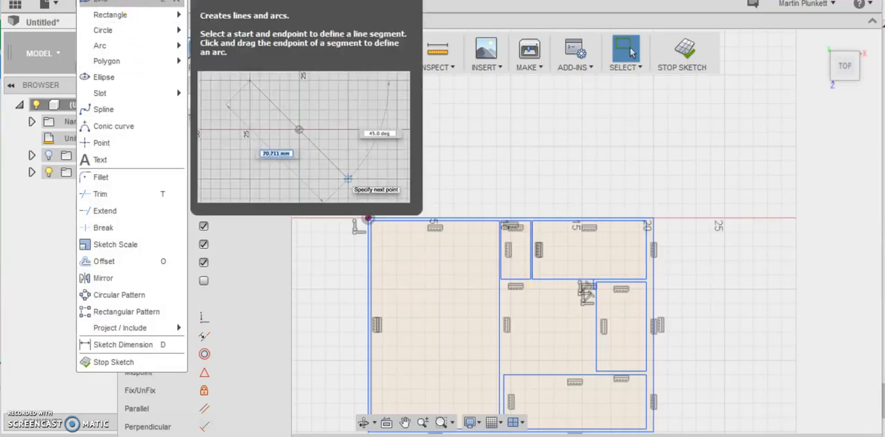
left_click(137, 4)
scroll(538, 289, "up", 3)
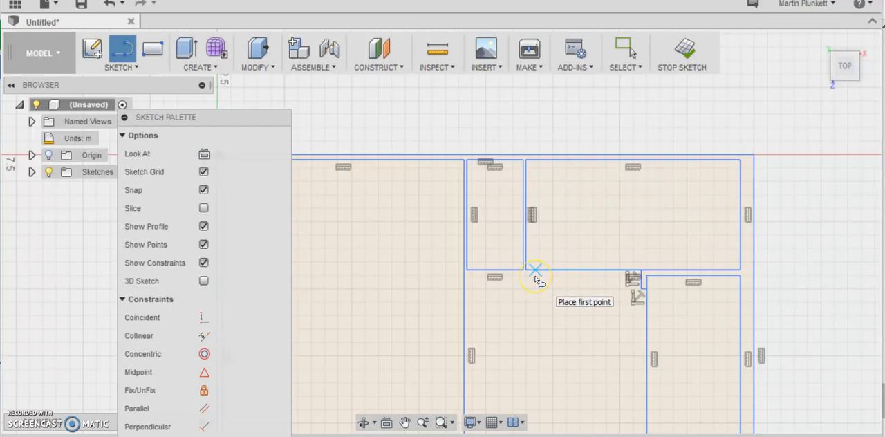
scroll(526, 268, "up", 4)
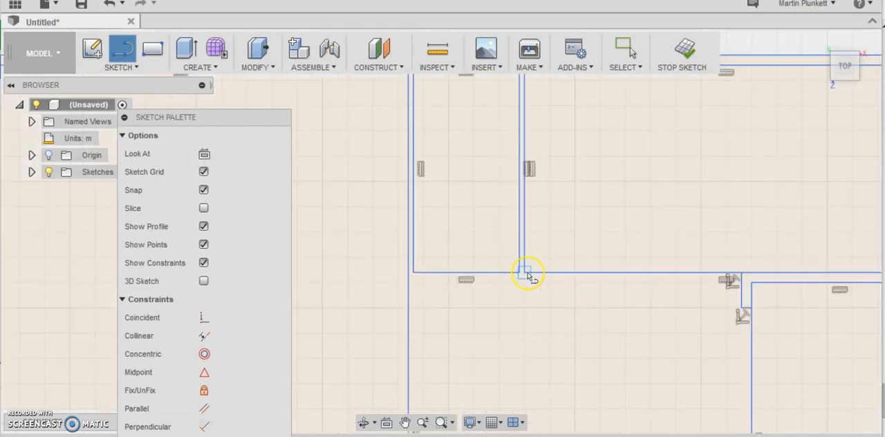
left_click(524, 275)
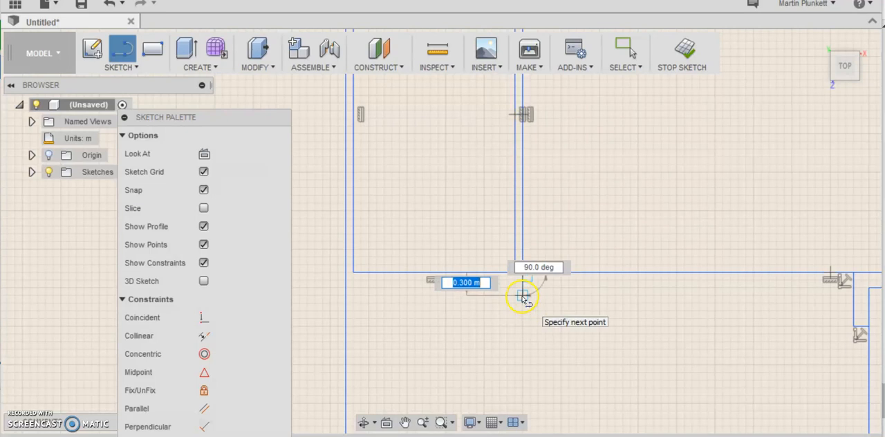
left_click(522, 349)
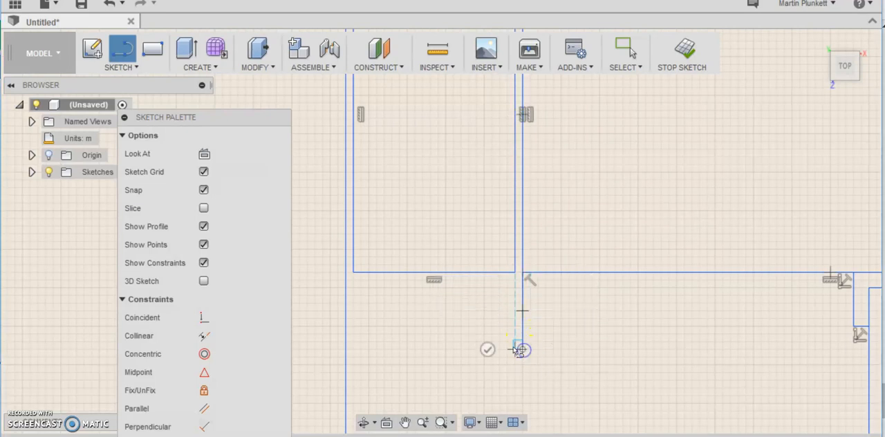
left_click(514, 280)
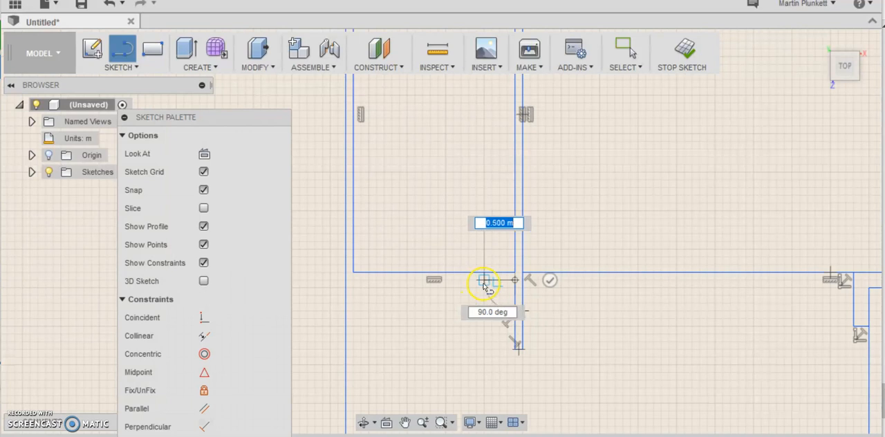
left_click(485, 284)
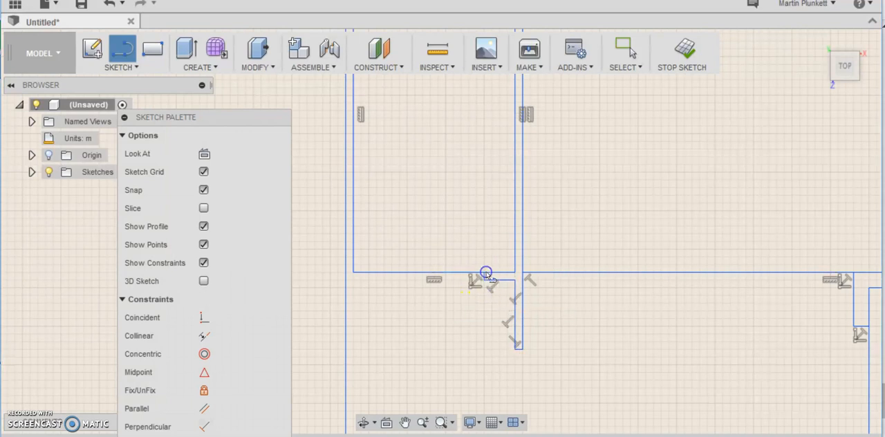
right_click(487, 274)
left_click(553, 270)
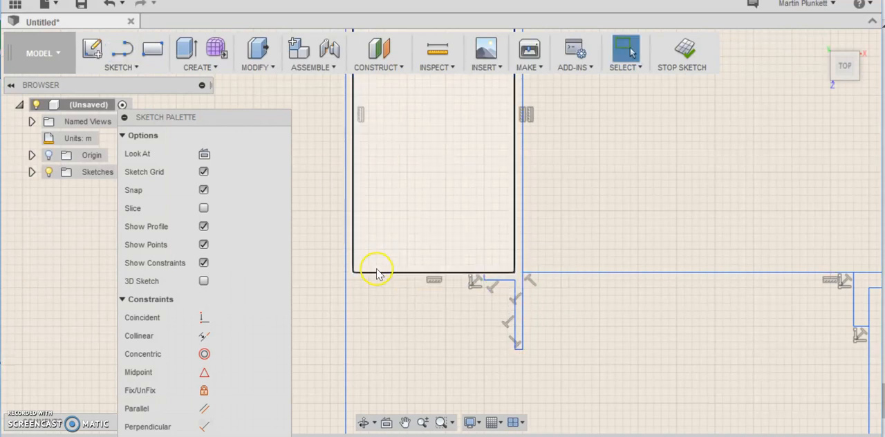
- Sketch a thin L-shaped wall stub below the small room's lower-left corner, with a 0.2 m horizontal leg, closing against the tall room's right edge
left_click(137, 69)
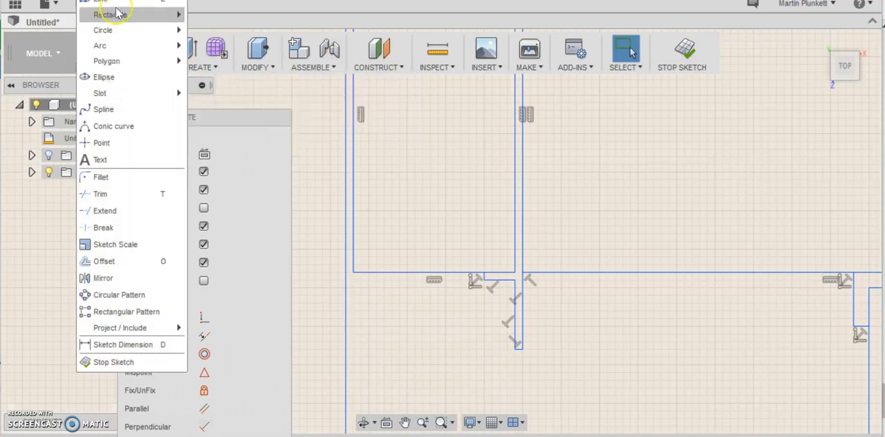
left_click(104, 2)
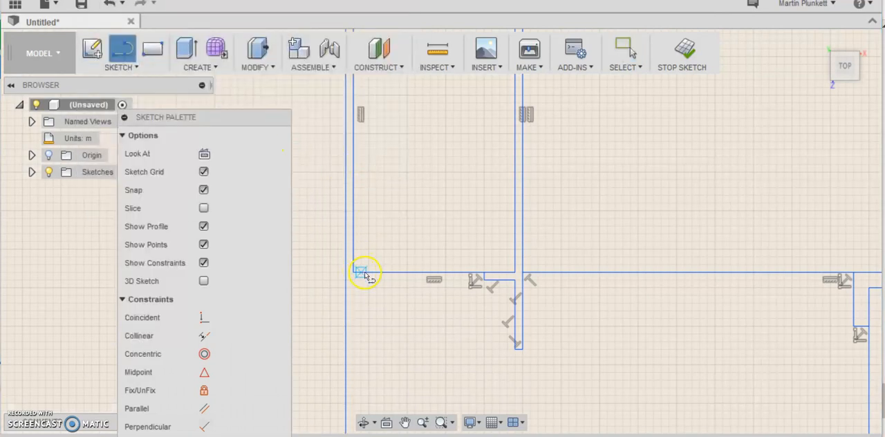
left_click(368, 274)
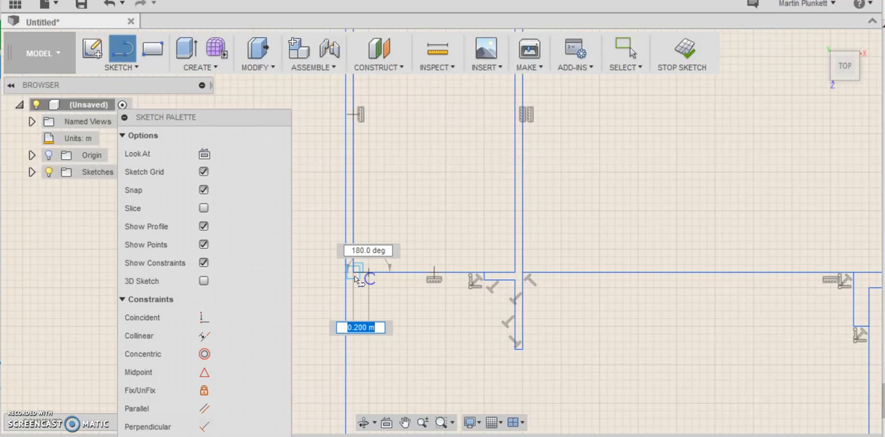
key("Escape")
left_click(367, 277)
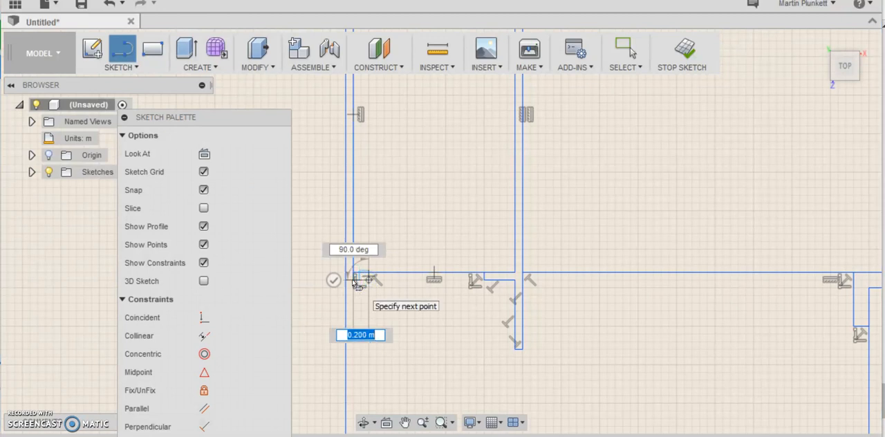
left_click(359, 328)
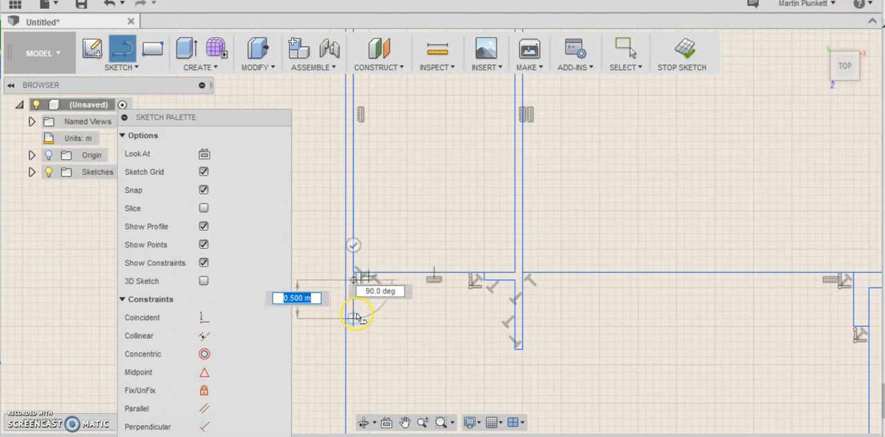
left_click(356, 312)
right_click(345, 314)
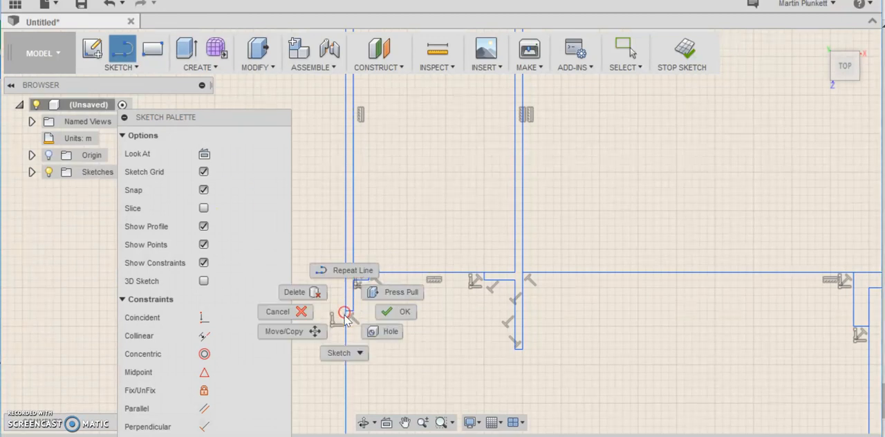
left_click(390, 318)
- Sketch a short horizontal line just above the bottom-right room's upper-left corner and close its right end with a segment to that room's upper edge
scroll(391, 319, "down", 3)
scroll(391, 317, "down", 7)
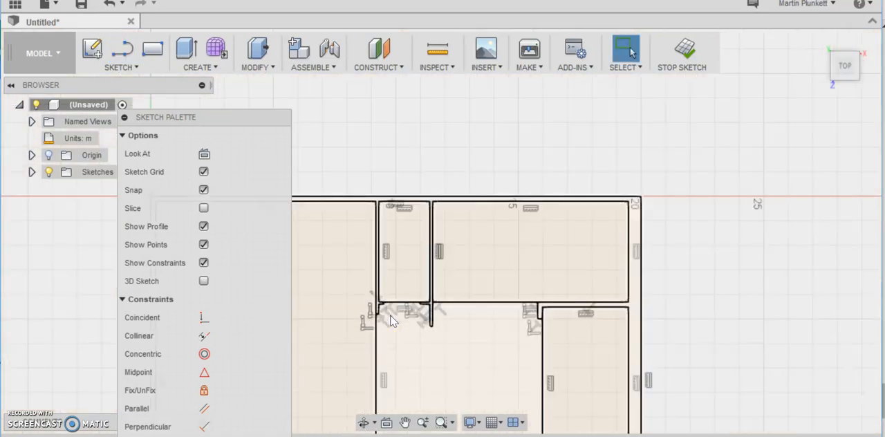
scroll(408, 374, "up", 5)
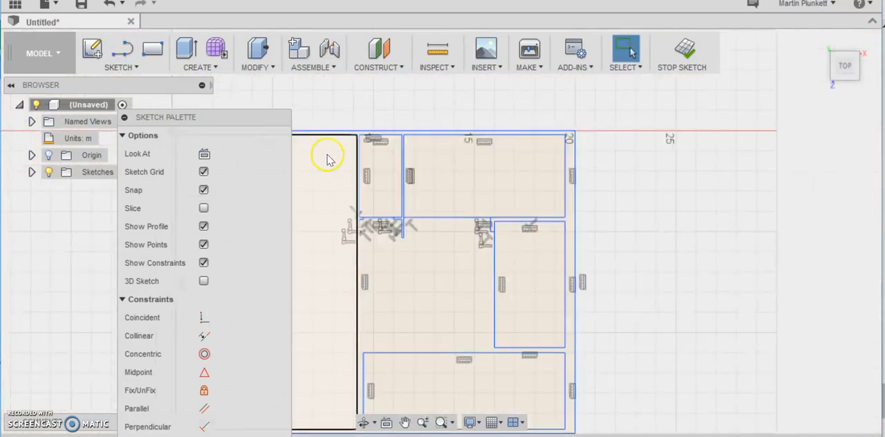
left_click(128, 68)
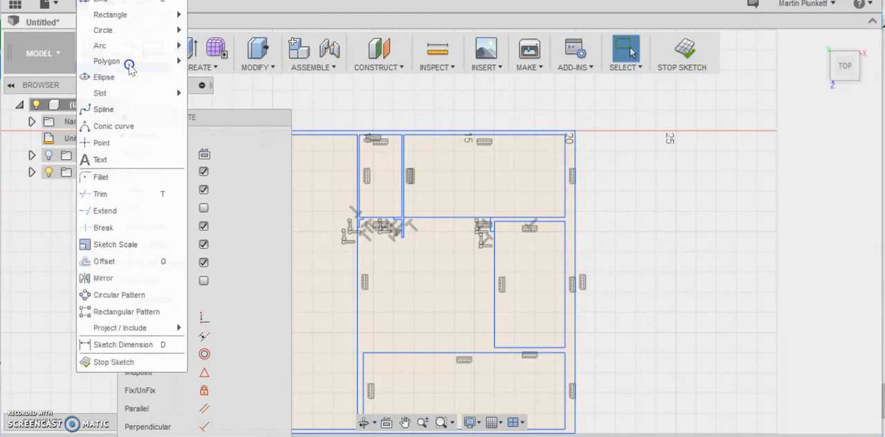
left_click(99, 5)
scroll(367, 353, "up", 5)
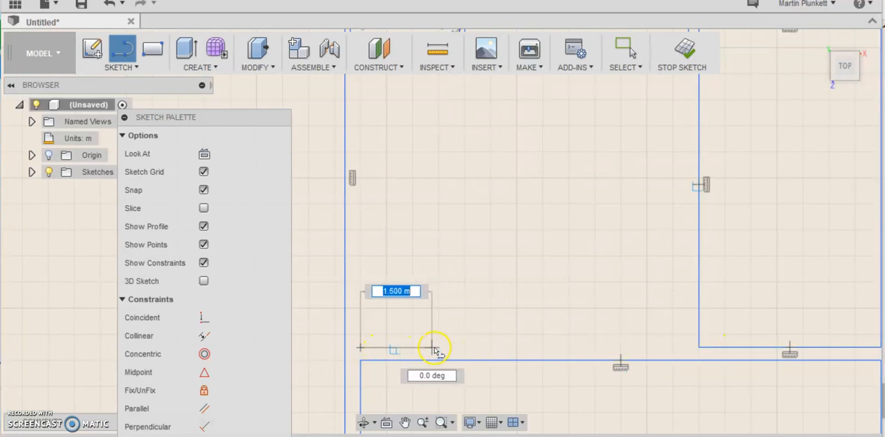
left_click(412, 347)
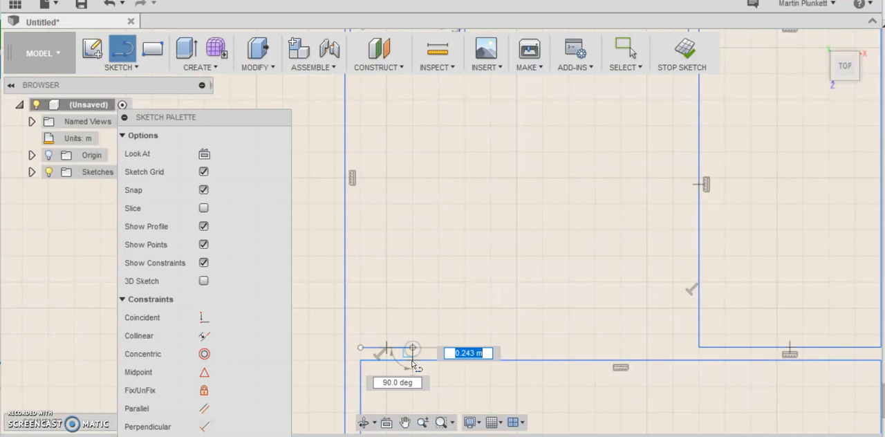
right_click(413, 363)
left_click(433, 354)
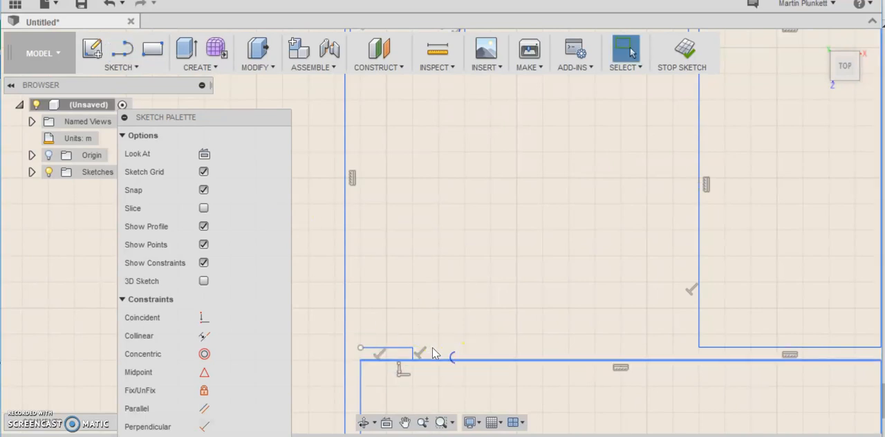
- Extend the stub upward from its open left end with a line and close it with a 0.3 m segment to the tall room's right edge
left_click(136, 66)
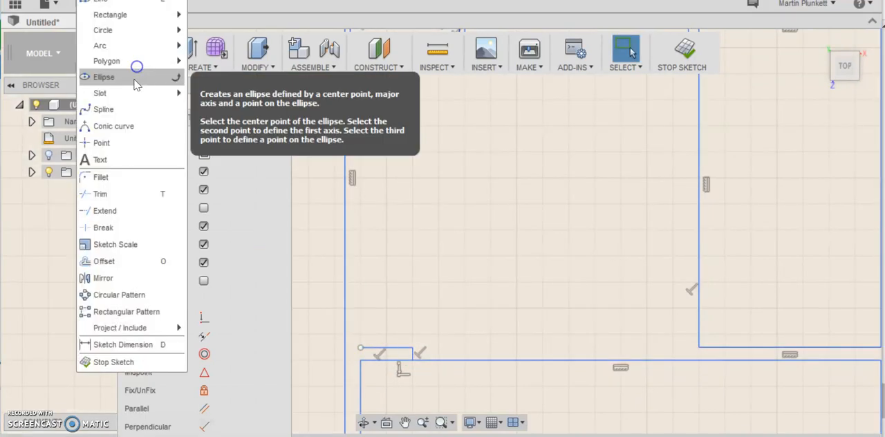
left_click(108, 3)
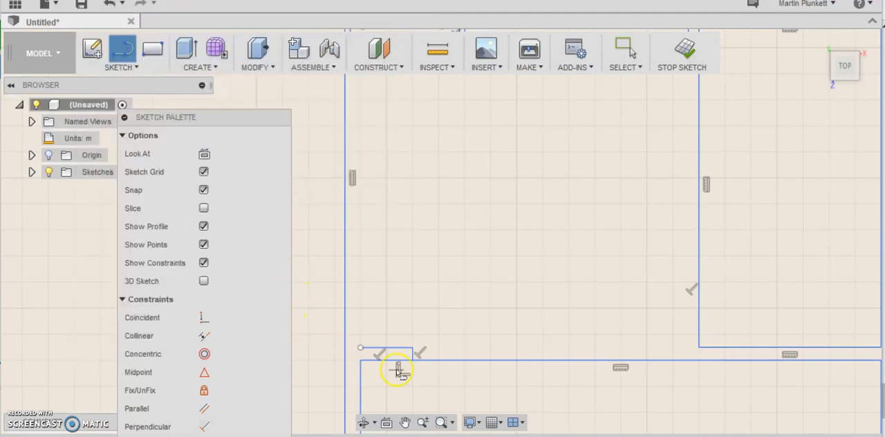
left_click(361, 350)
scroll(362, 139, "down", 5)
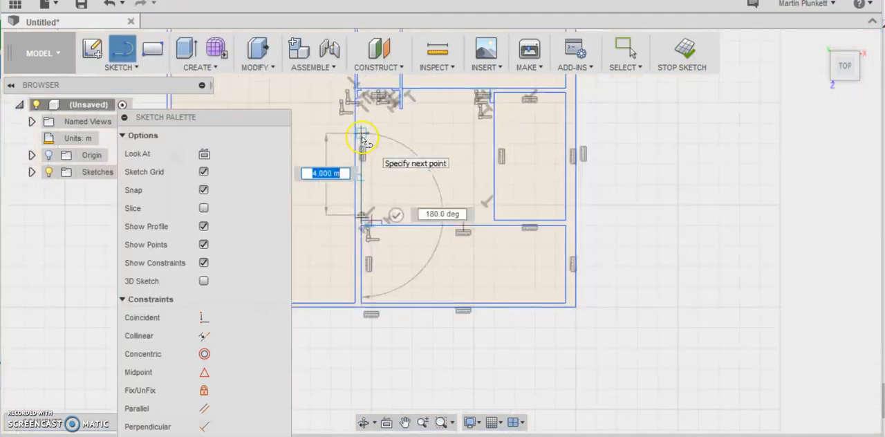
scroll(365, 123, "up", 5)
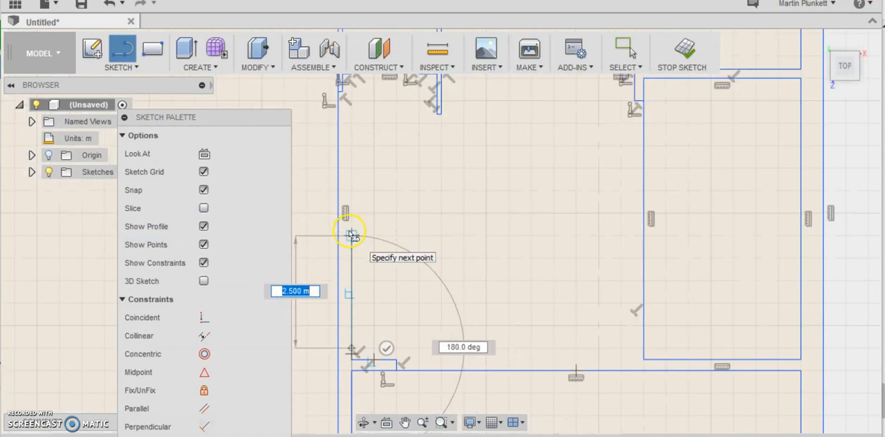
left_click(351, 303)
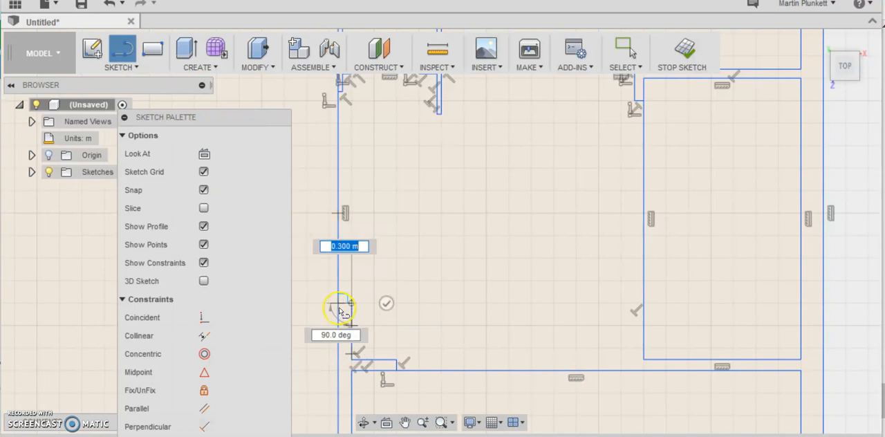
left_click(339, 306)
right_click(339, 312)
left_click(385, 307)
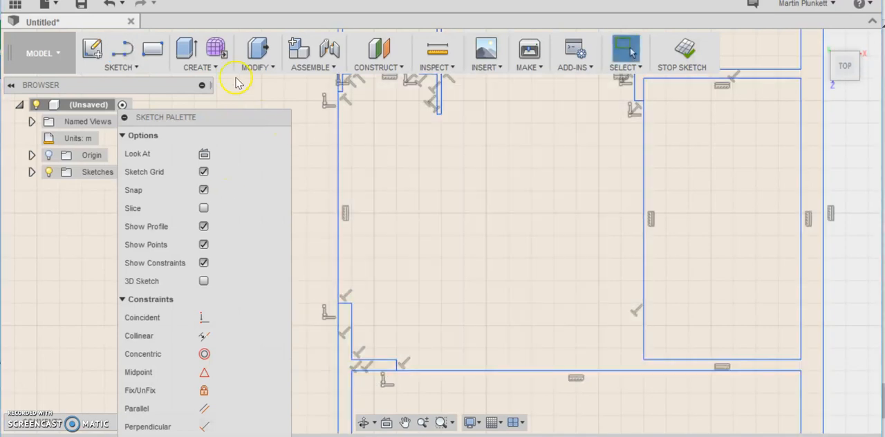
- Trim the tall room's right edge and the upper-right room's lower edge between their wall stubs to open both passages
left_click(136, 69)
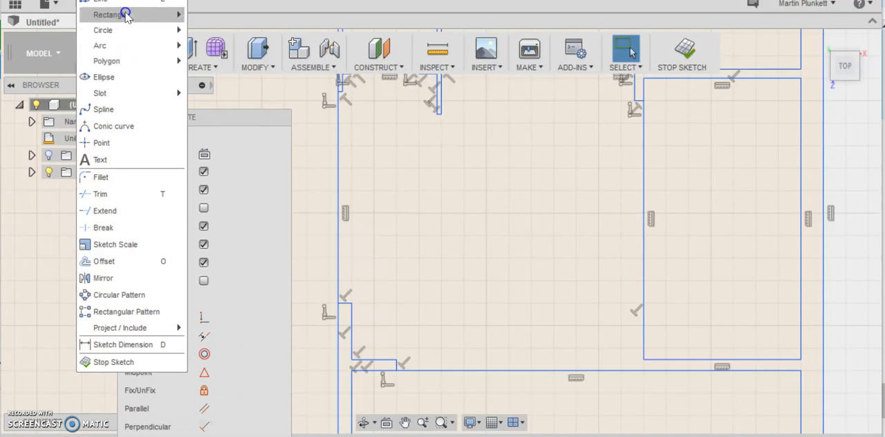
left_click(104, 195)
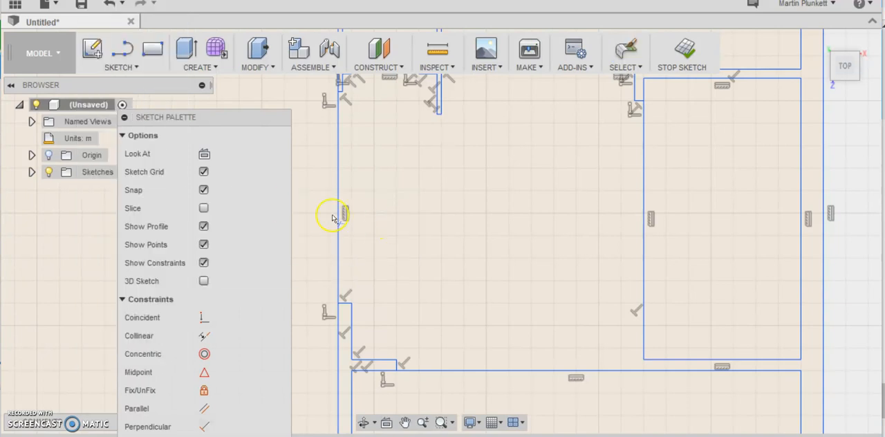
left_click(338, 228)
scroll(362, 215, "down", 5)
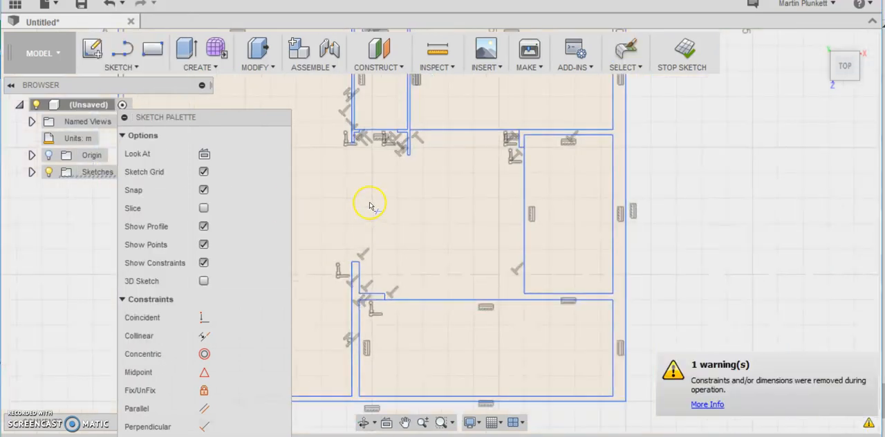
scroll(418, 154, "up", 4)
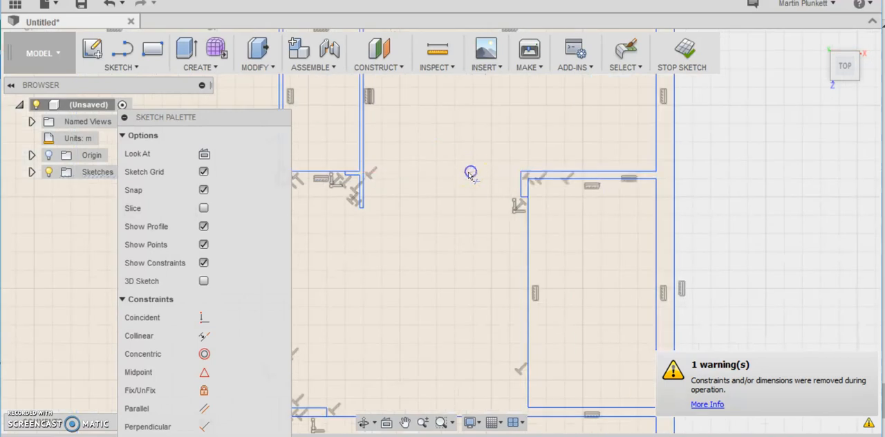
- Trim the small room's lower edge between its two wall stubs to create an opening
scroll(364, 176, "down", 3)
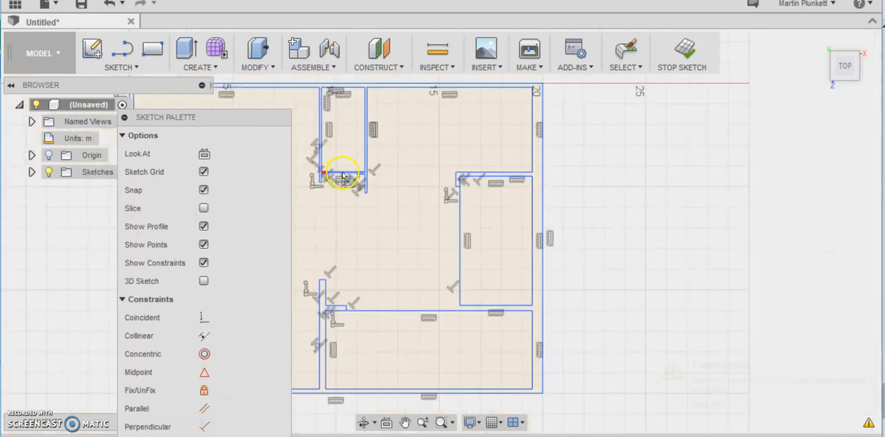
left_click(343, 176)
scroll(334, 174, "up", 4)
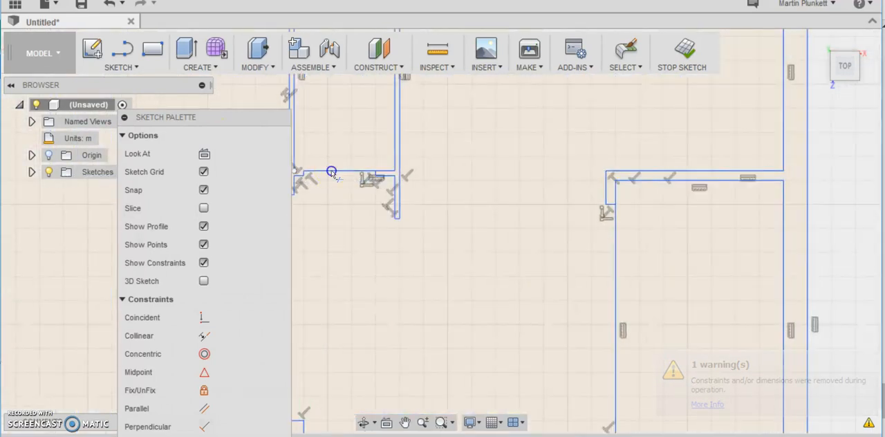
scroll(339, 175, "up", 3)
scroll(339, 176, "down", 3)
left_click(337, 171)
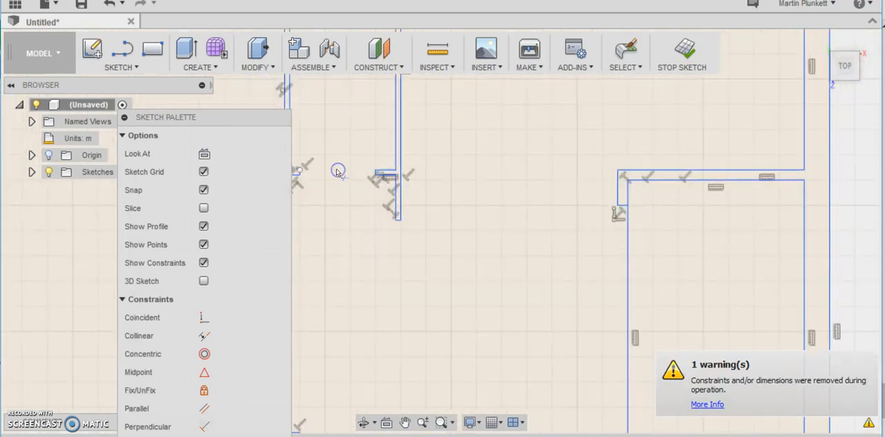
- Close the gap in the small room's lower-left stub with a 0.2 m line between its two loose endpoints
scroll(332, 168, "down", 3)
scroll(312, 168, "up", 4)
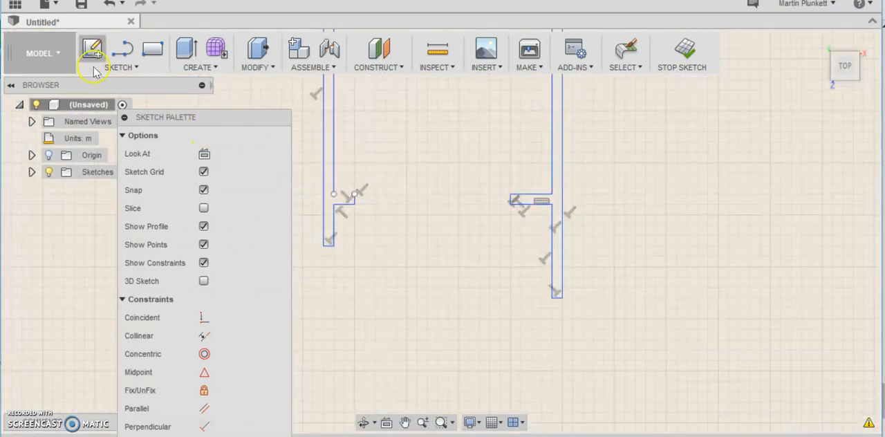
left_click(119, 66)
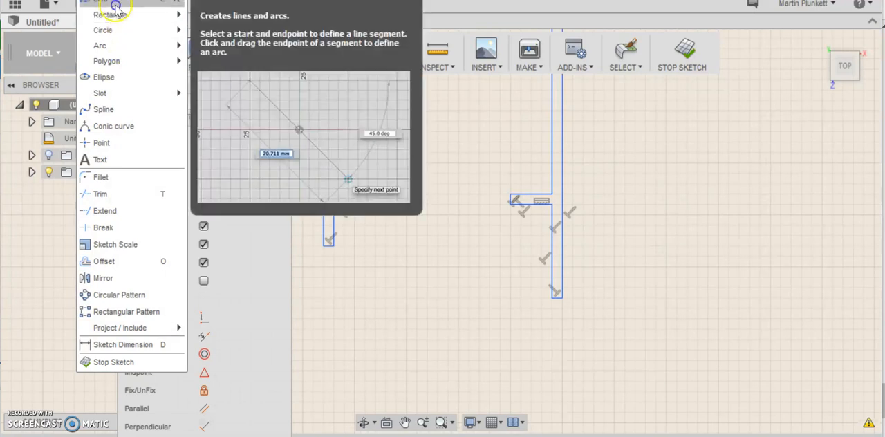
left_click(111, 2)
left_click(334, 194)
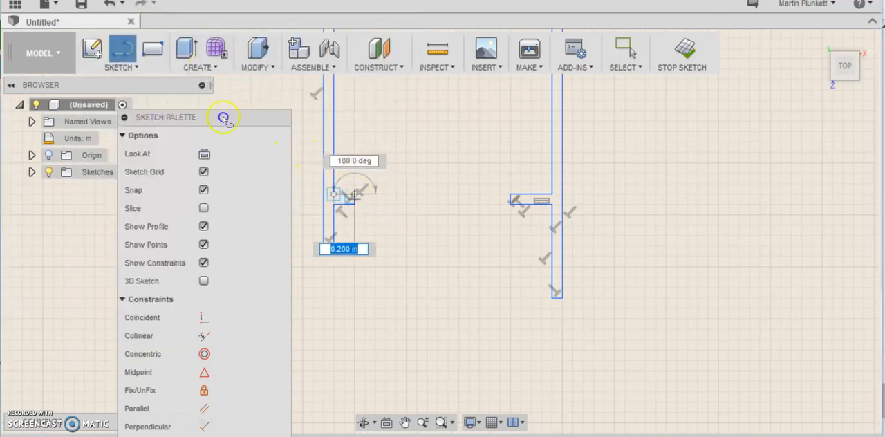
right_click(336, 192)
left_click(382, 192)
- Draw a line from the right-middle room's left edge across the wall gap, then about 3.75 m down to its lower edge's level
scroll(561, 220, "down", 6)
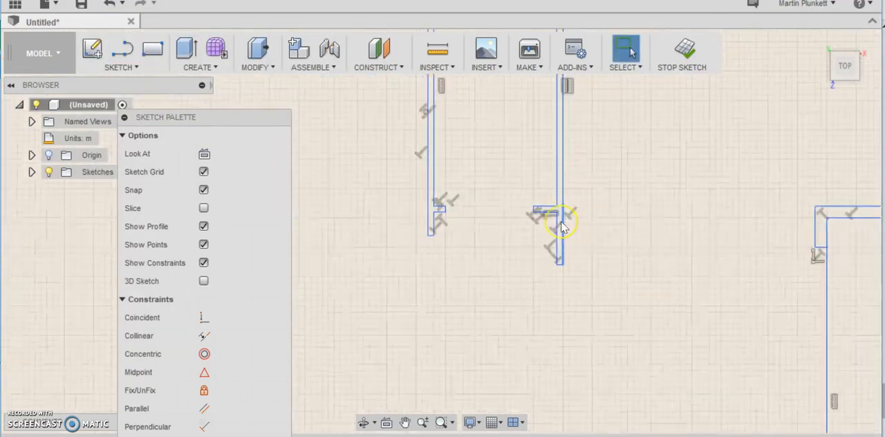
scroll(690, 289, "up", 3)
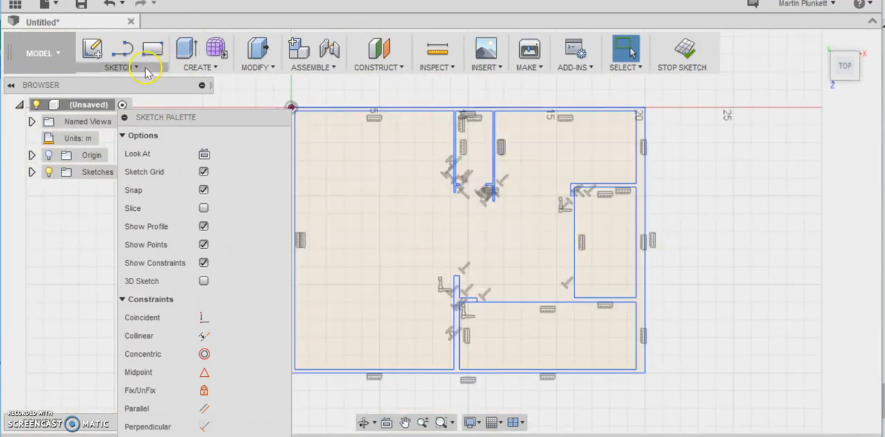
left_click(119, 66)
left_click(101, 4)
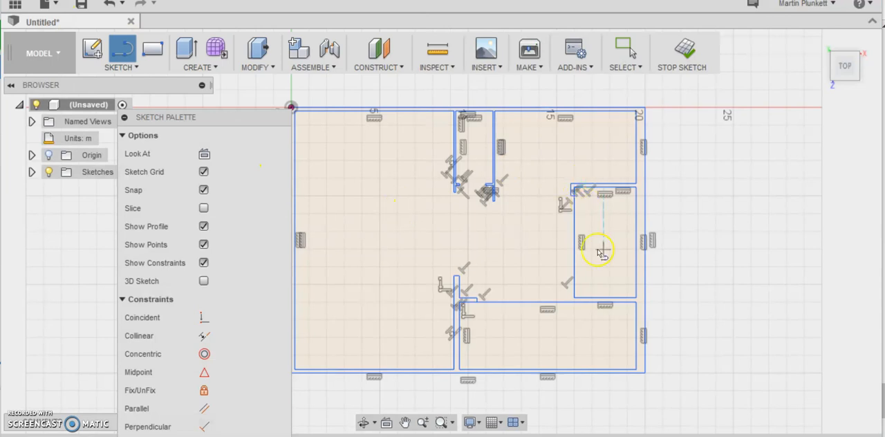
scroll(601, 253, "up", 3)
left_click(557, 221)
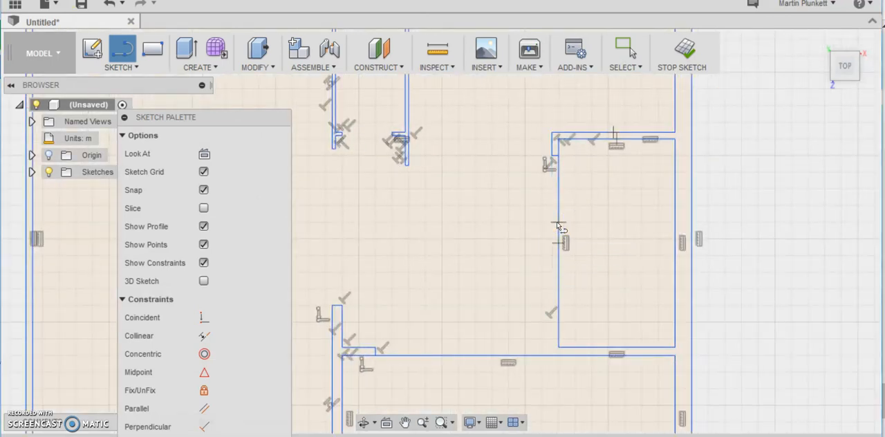
scroll(557, 225, "up", 2)
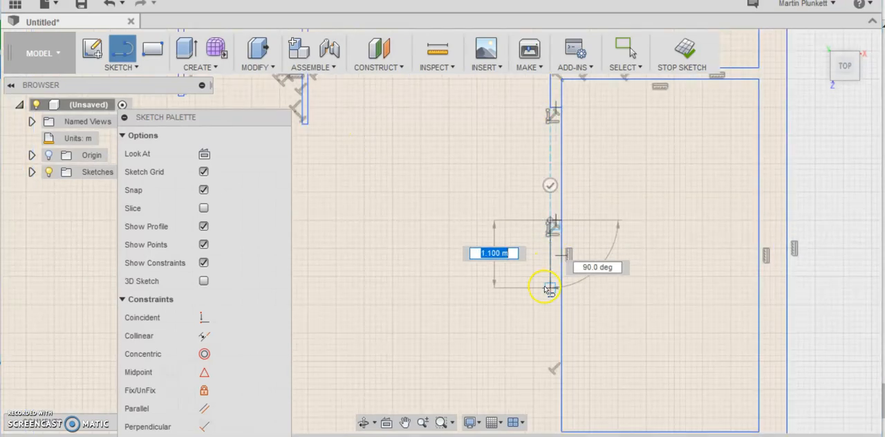
scroll(548, 288, "down", 3)
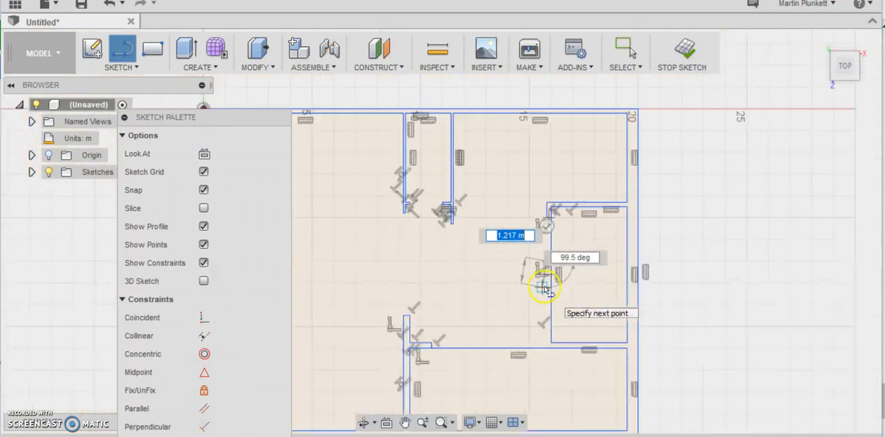
left_click(547, 342)
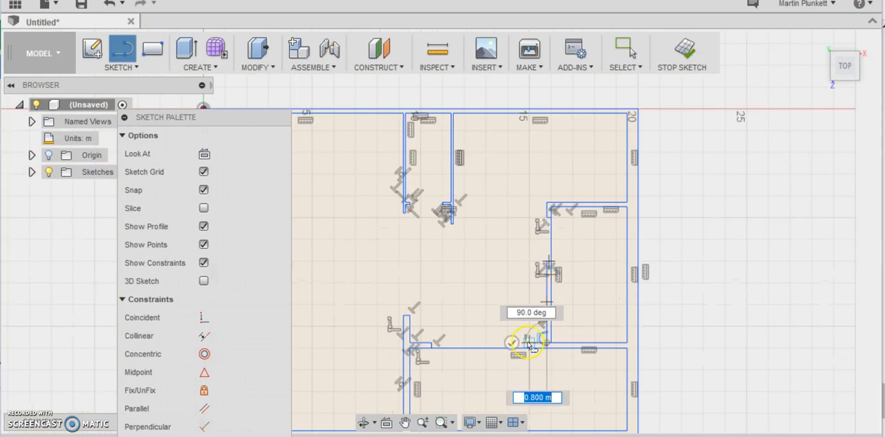
- Continue the line leftward above the lower-right room and close it with an about 0.25 m segment down to that room's upper edge
left_click(465, 344)
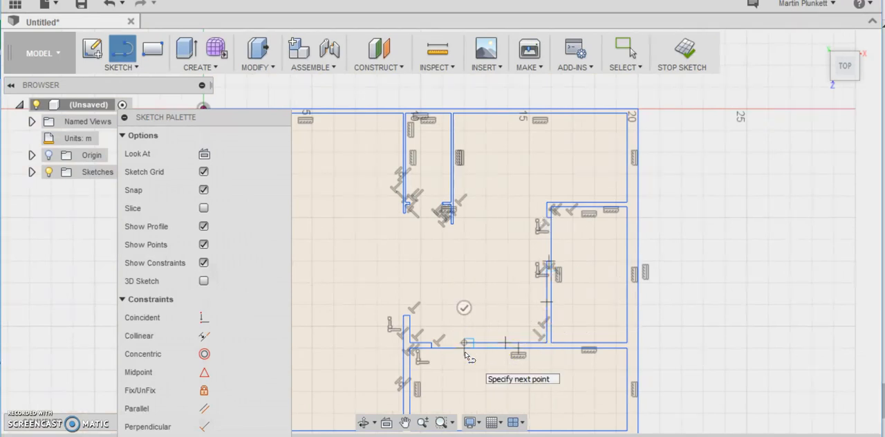
scroll(465, 354, "up", 3)
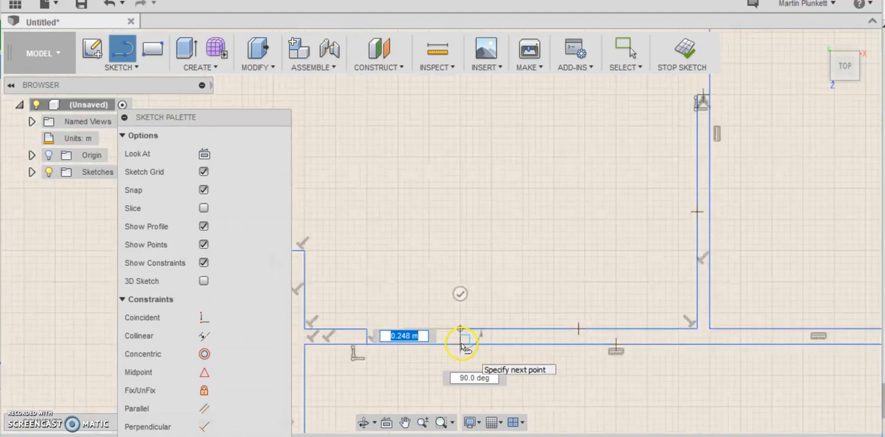
right_click(461, 344)
left_click(512, 344)
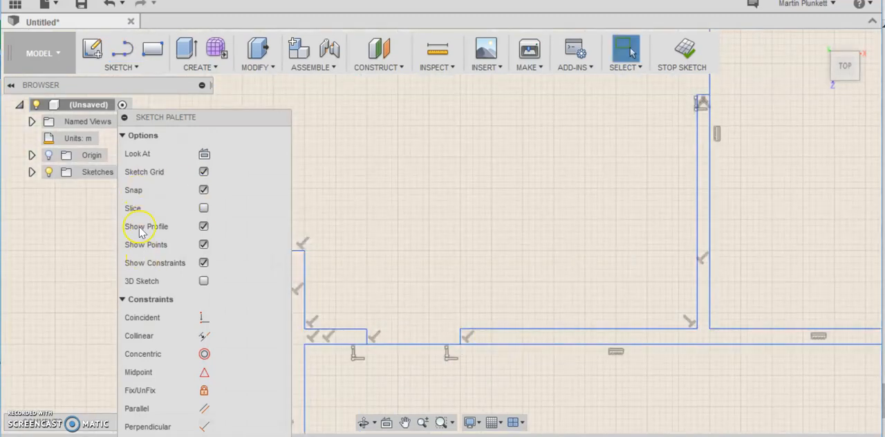
- Trim the lower-right room's upper edge and the right-middle room's left edge between their wall stubs to open both passages
left_click(107, 67)
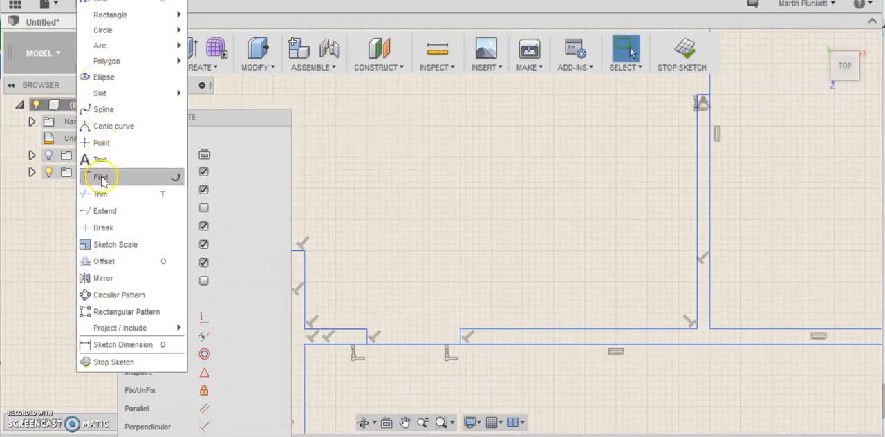
left_click(104, 192)
left_click(410, 344)
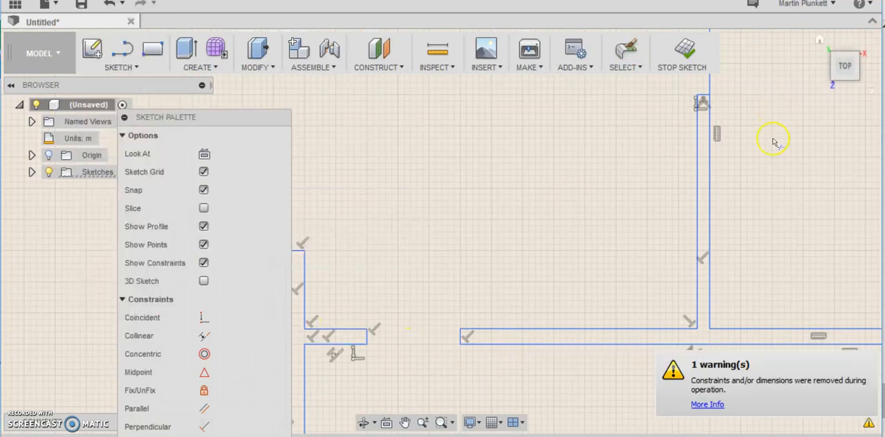
scroll(731, 122, "down", 5)
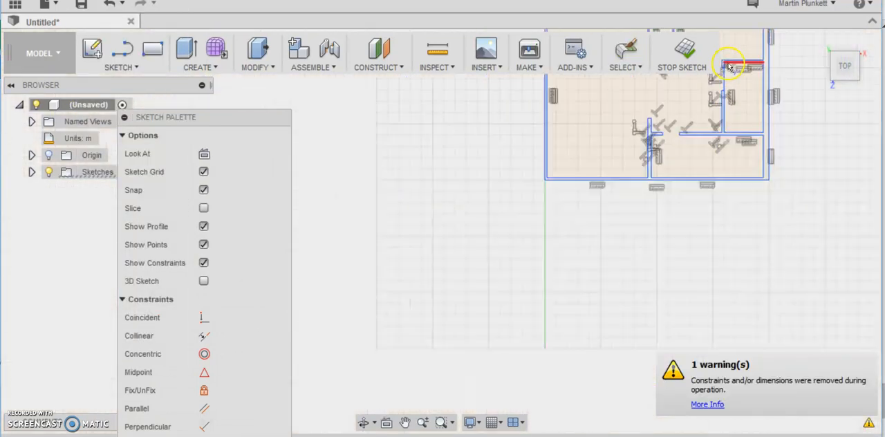
scroll(754, 64, "up", 3)
left_click(651, 126)
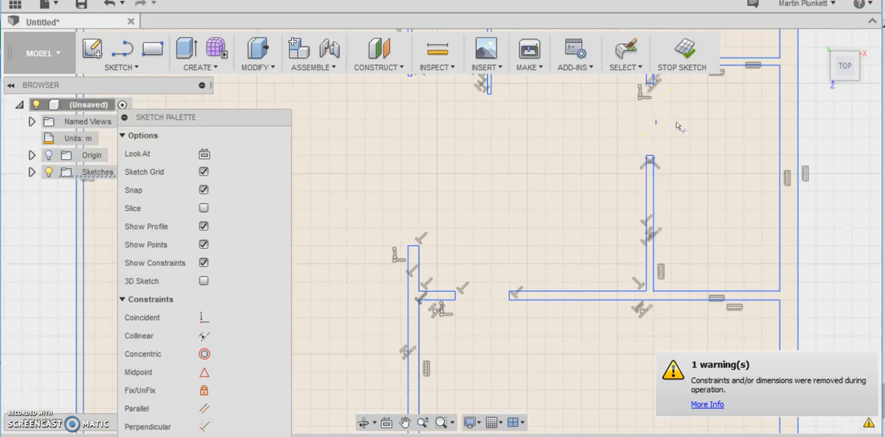
- Check the whole floor plan for remaining openings and finish the sketch
scroll(692, 118, "down", 5)
scroll(674, 97, "up", 3)
scroll(692, 83, "down", 5)
scroll(758, 55, "up", 2)
scroll(758, 55, "up", 3)
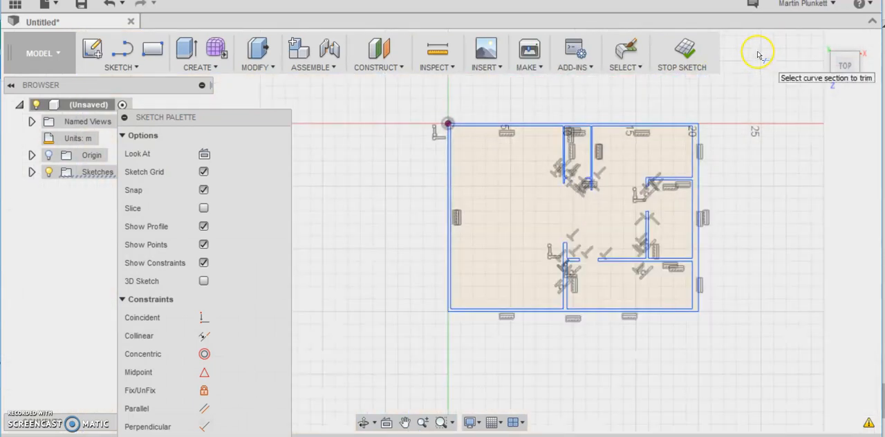
scroll(562, 179, "up", 2)
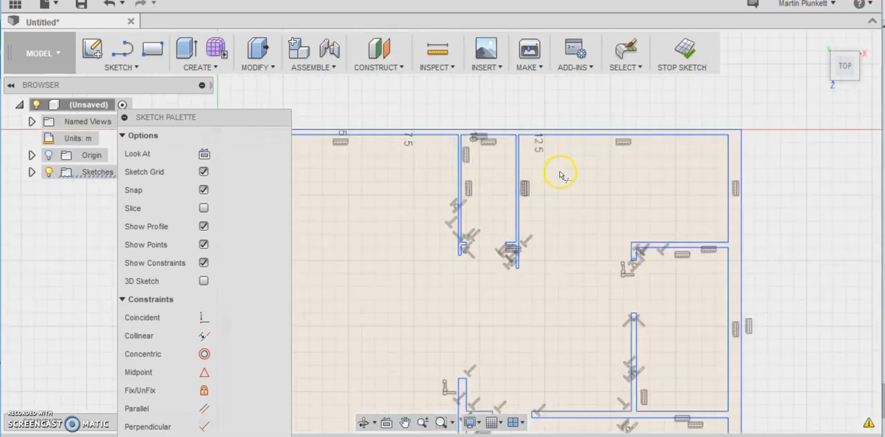
scroll(561, 175, "down", 3)
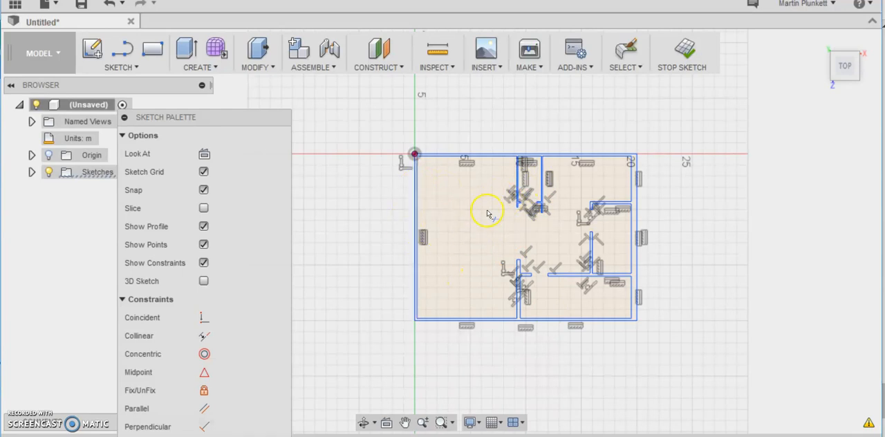
left_click(689, 58)
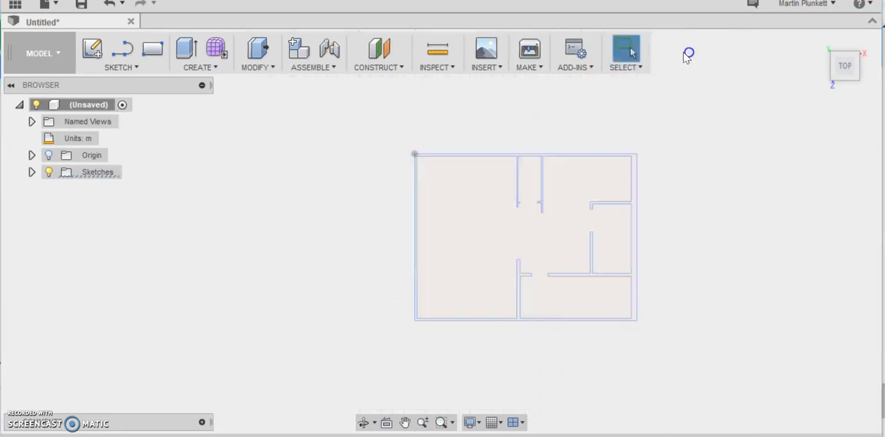
- Start an extrusion of the connected wall profile with the operation set to Join
left_click(205, 67)
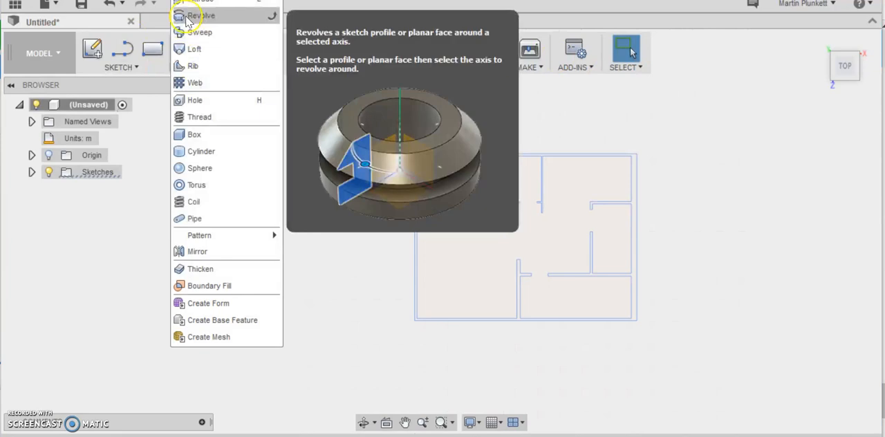
left_click(197, 2)
scroll(546, 229, "up", 3)
scroll(538, 187, "up", 2)
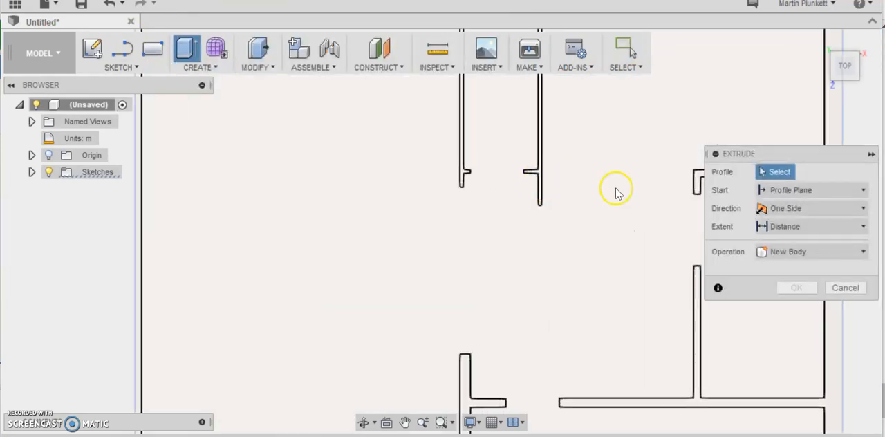
left_click(696, 182)
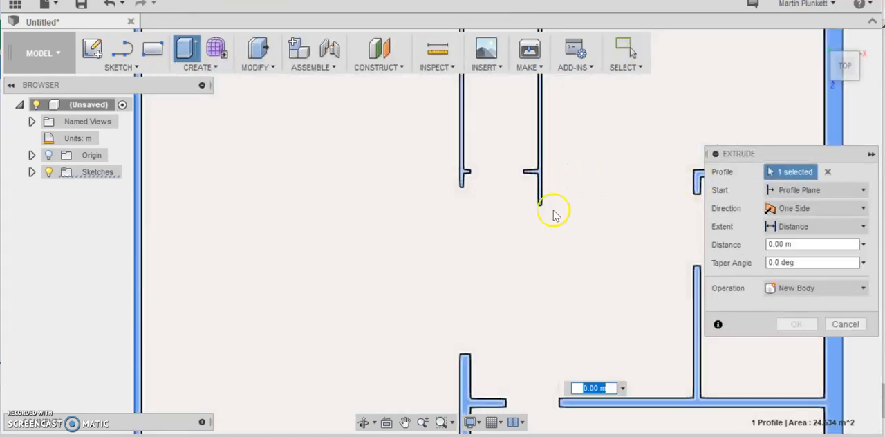
scroll(587, 240, "down", 5)
left_click(823, 41)
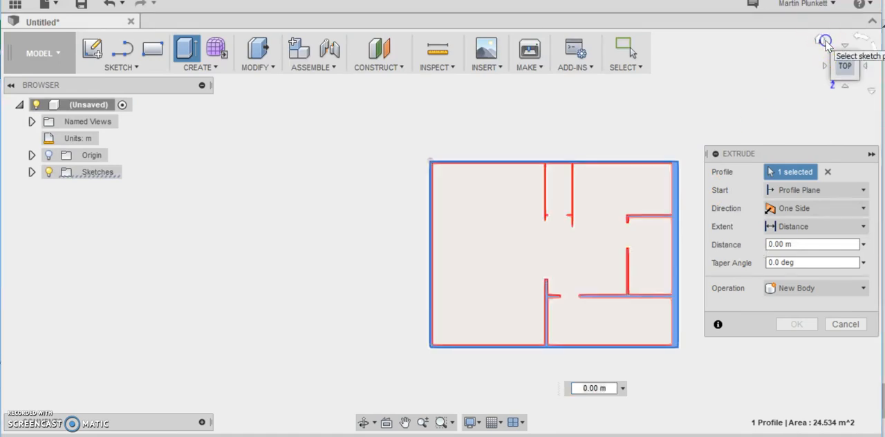
left_click(676, 183)
left_click(675, 184)
scroll(669, 194, "up", 2)
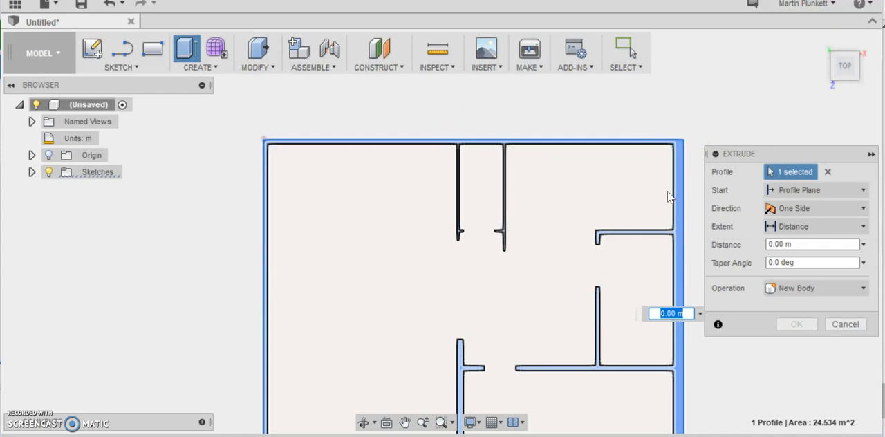
left_click(851, 288)
left_click(840, 307)
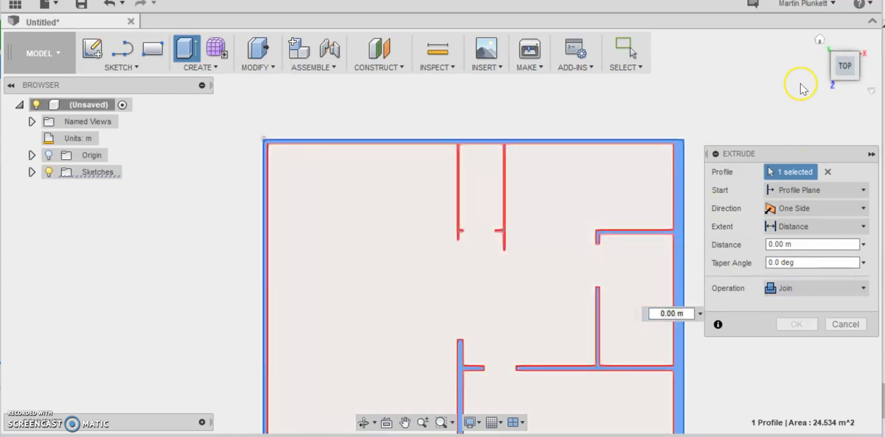
- Extrude the wall profile upward to a height of 3 m in the isometric view
left_click(820, 42)
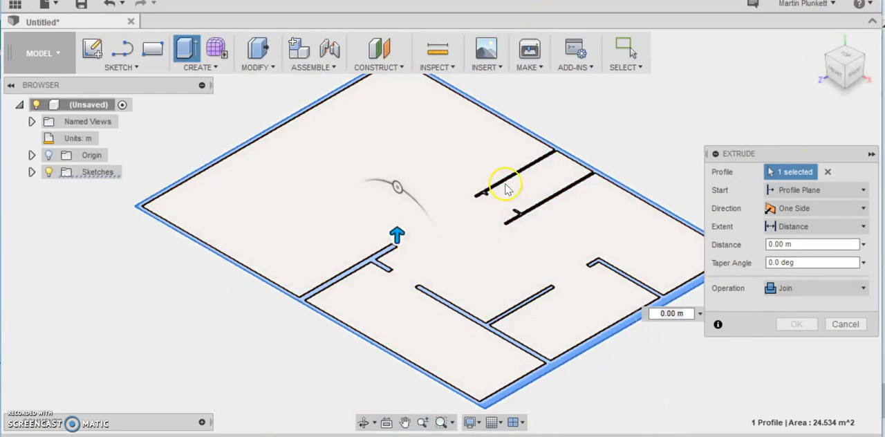
scroll(506, 185, "up", 4)
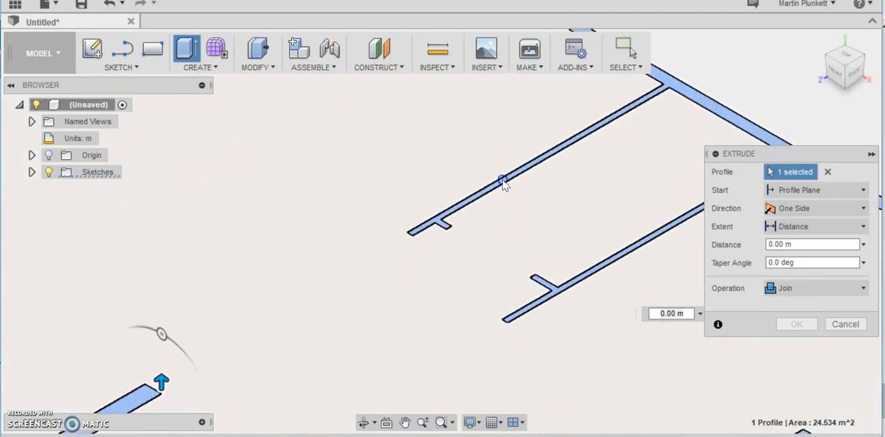
left_click(503, 184)
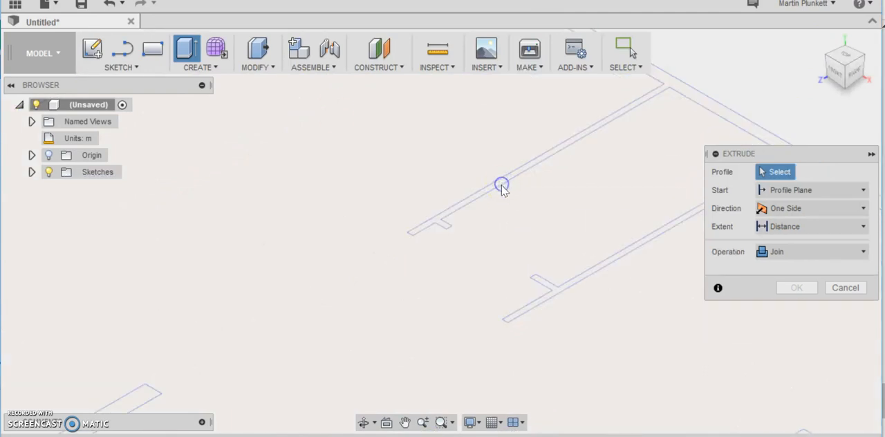
left_click(475, 198)
scroll(424, 271, "up", 3)
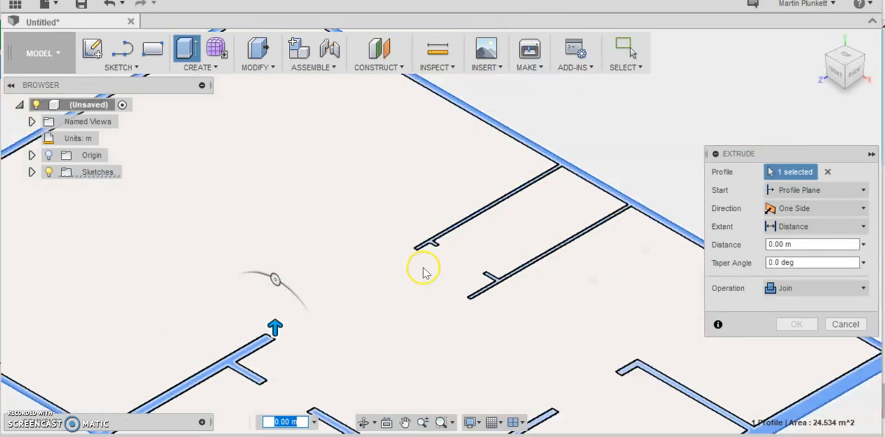
scroll(424, 272, "down", 3)
left_click_drag(330, 296, 331, 253)
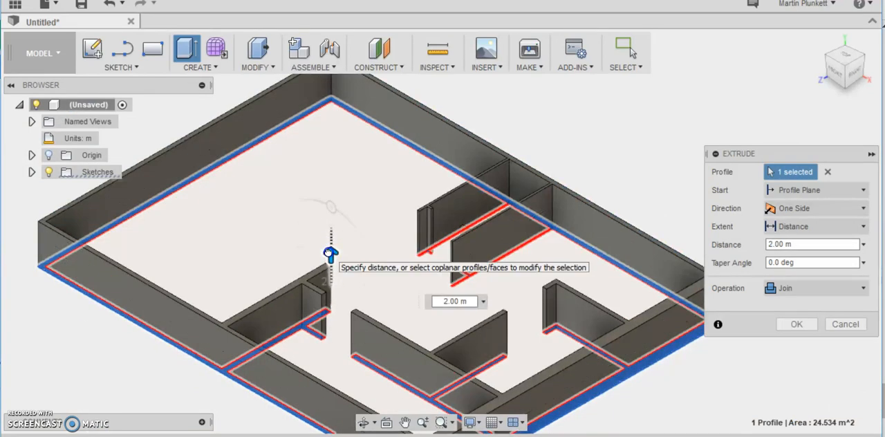
left_click_drag(330, 254, 328, 235)
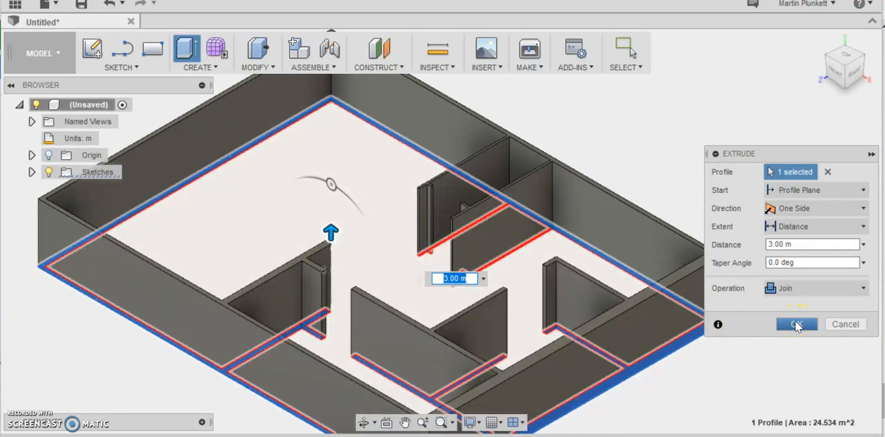
left_click(797, 325)
- Start a two-point rectangle sketch on the horizontal plane at the underside of the walls
scroll(701, 363, "up", 3)
scroll(698, 357, "down", 4)
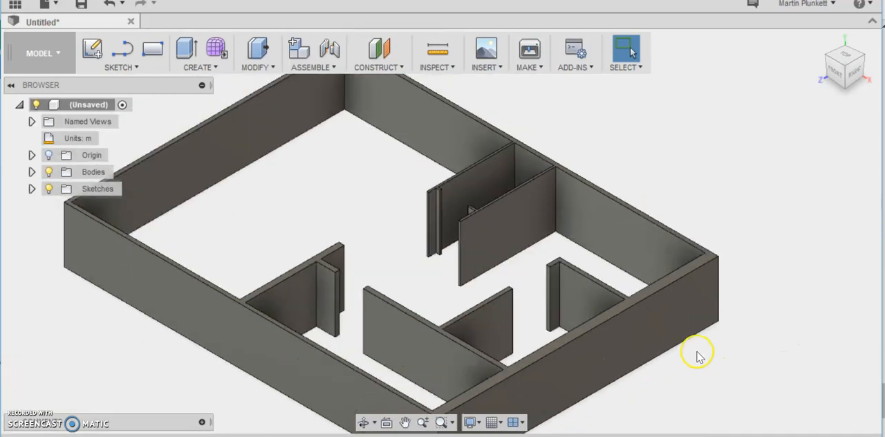
mouse_move(847, 80)
left_mouse_down()
mouse_move(865, 9)
mouse_move(861, 21)
mouse_move(858, 4)
mouse_move(844, 2)
left_mouse_up()
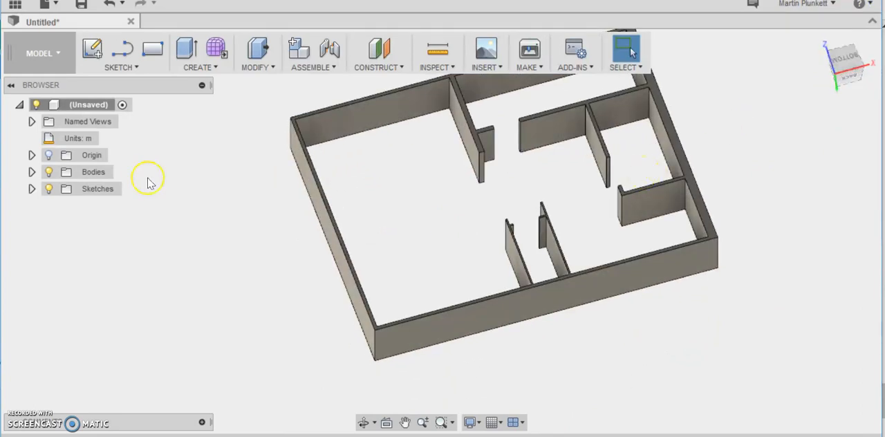
left_click(116, 67)
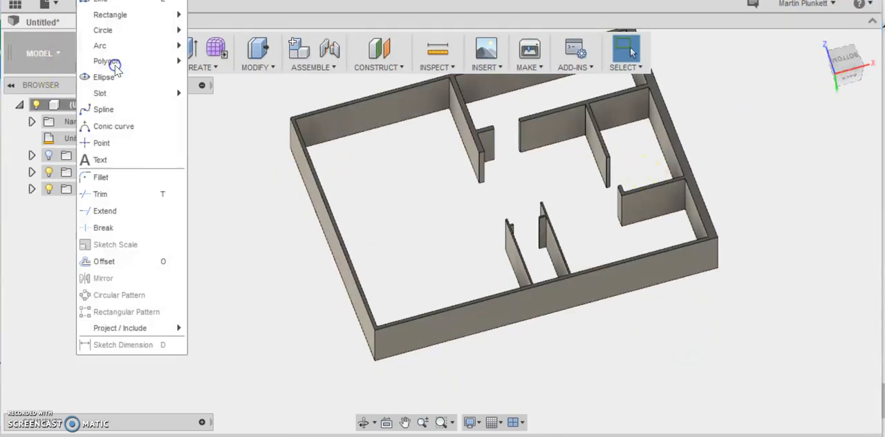
mouse_move(125, 15)
left_click(200, 19)
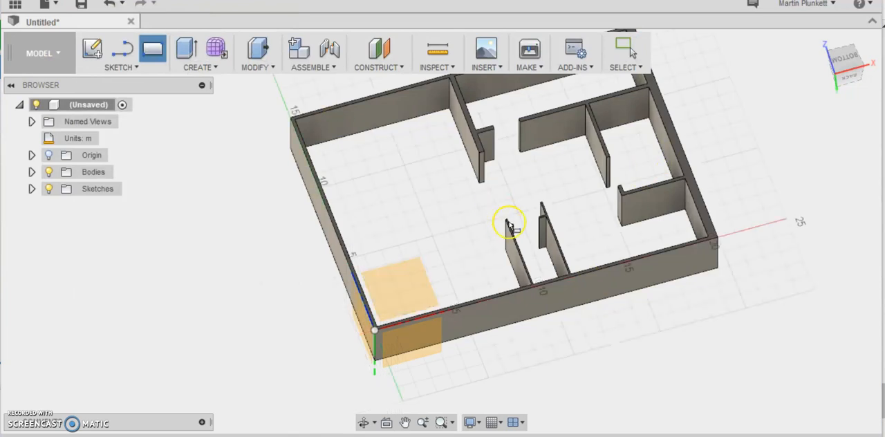
scroll(660, 266, "up", 3)
left_click(742, 191)
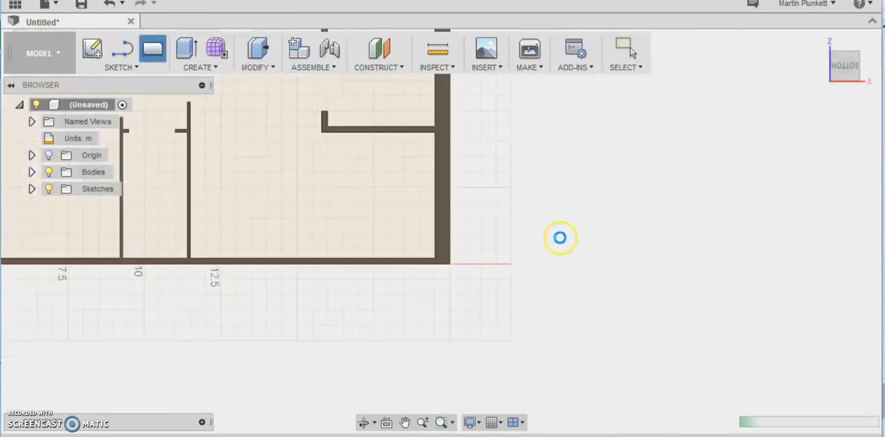
- Sketch a rectangle about 22 m wide around the floor plan, with its lower edge along the building's lower wall
scroll(396, 261, "down", 5)
scroll(348, 204, "up", 5)
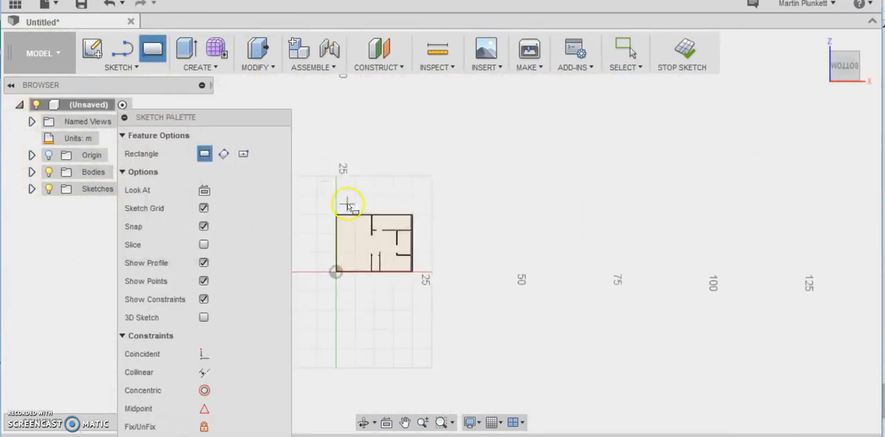
left_click(331, 210)
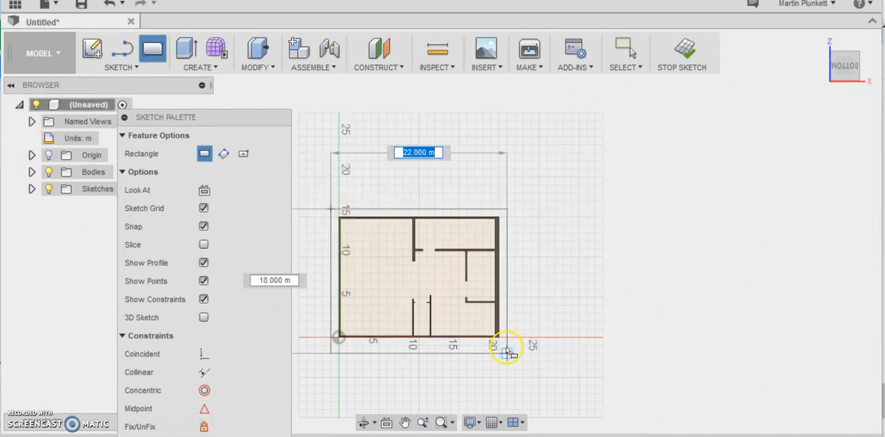
left_click(507, 337)
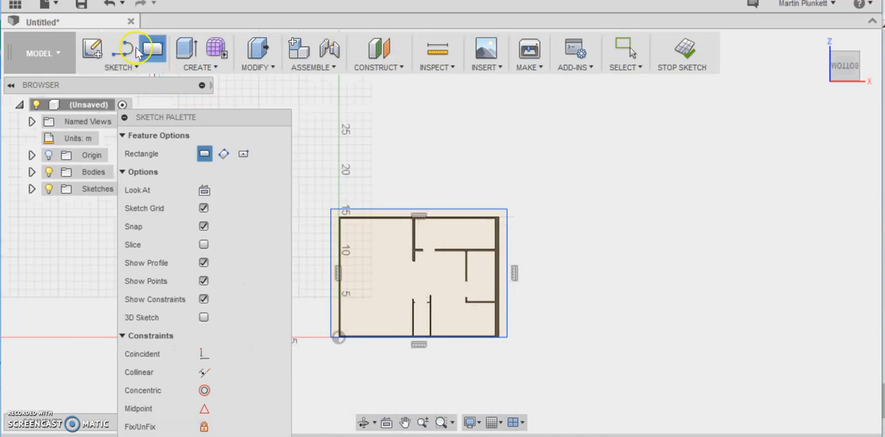
key("Escape")
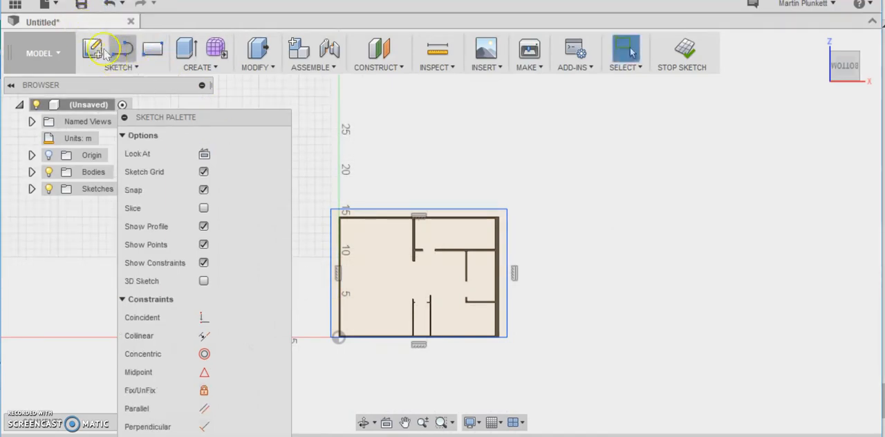
- Abandon a second rectangle outside the upper-left corner and undo the rectangle drawn around the floor plan
left_click(142, 68)
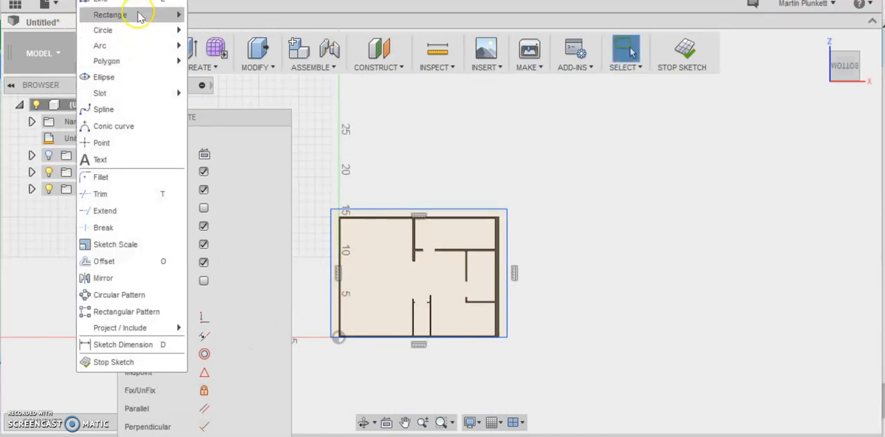
mouse_move(153, 14)
left_click(196, 18)
scroll(325, 200, "up", 3)
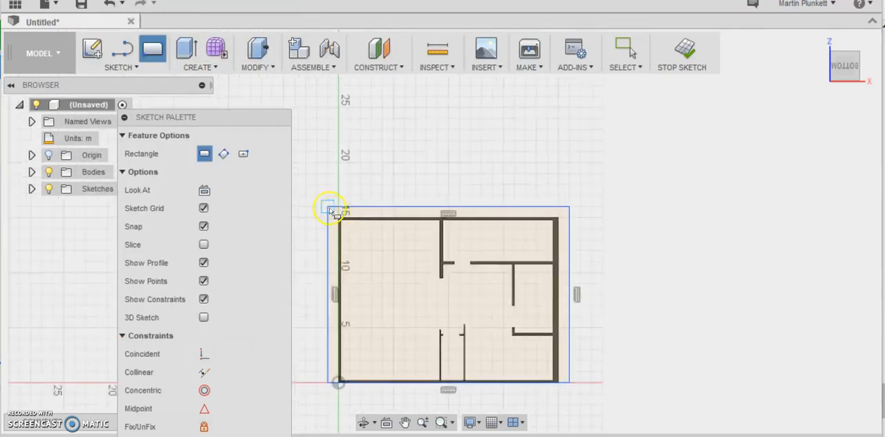
left_click(316, 197)
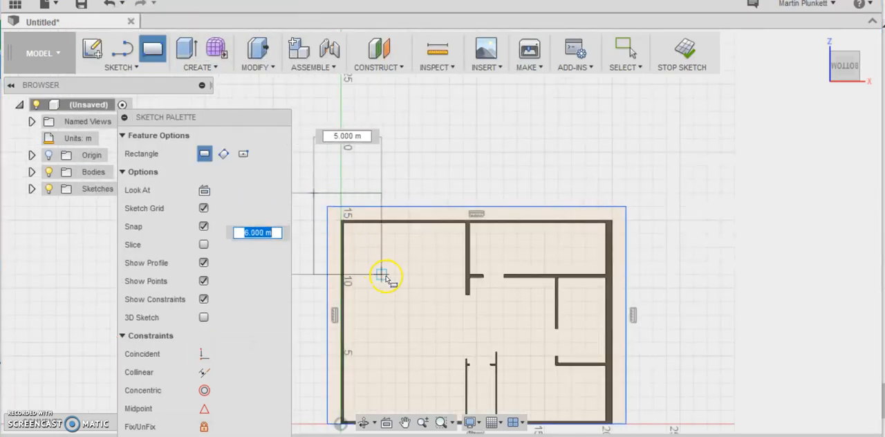
right_click(318, 207)
left_click(276, 205)
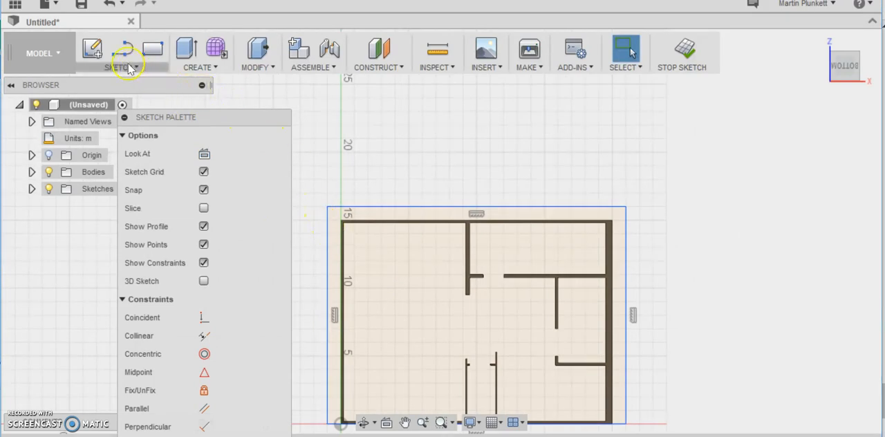
left_click(108, 4)
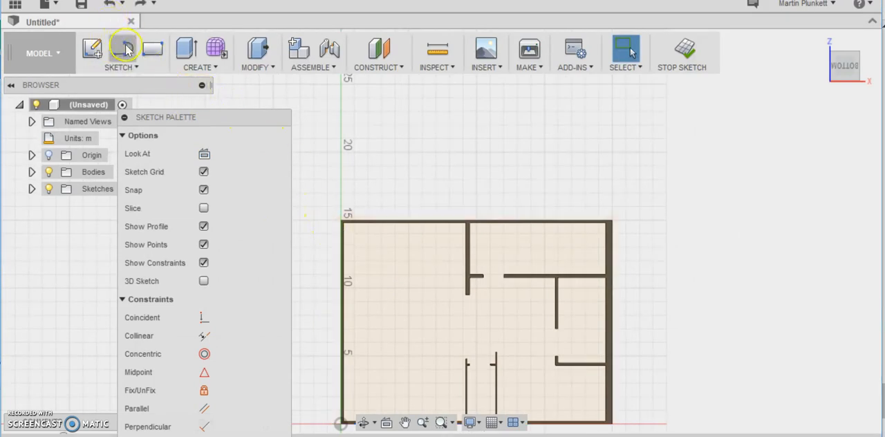
- Sketch a two-point rectangle enclosing the whole floor plan, extending slightly beyond the outer walls on all four sides
left_click(130, 67)
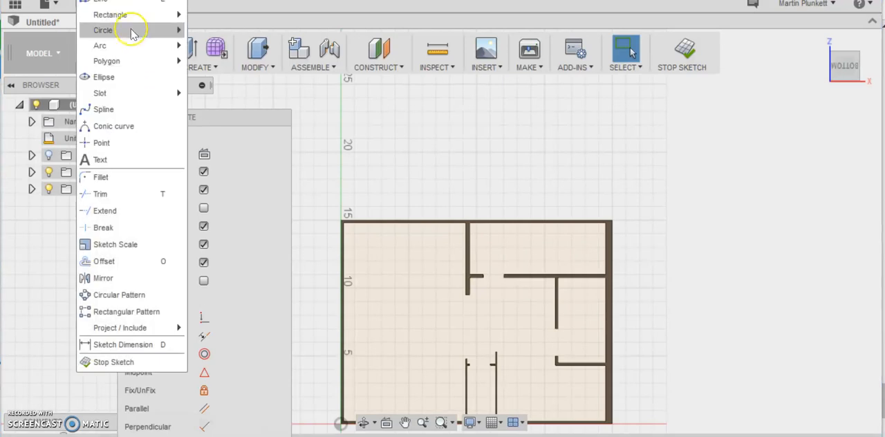
mouse_move(166, 14)
left_click(207, 15)
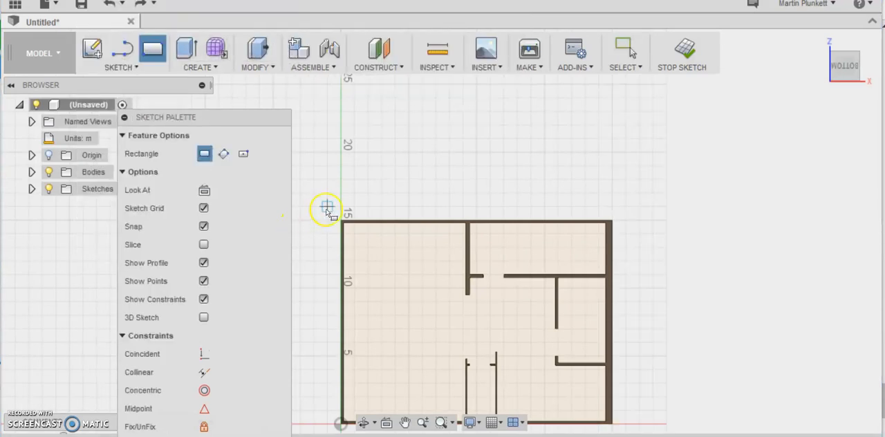
scroll(341, 221, "up", 3)
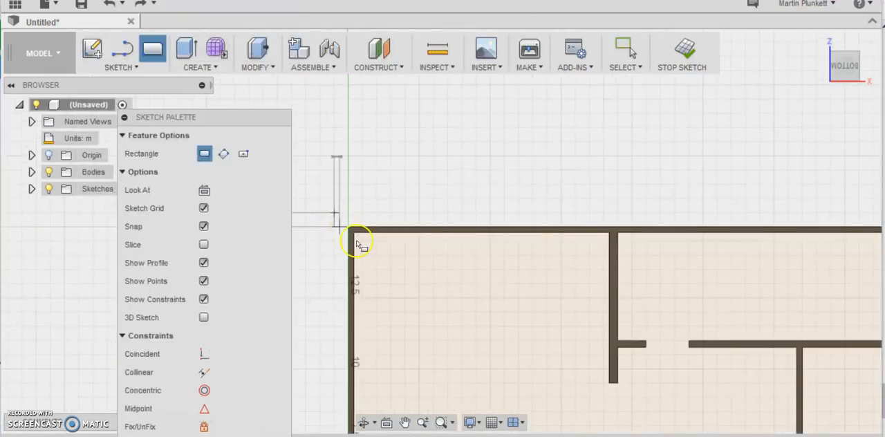
left_click(354, 235)
scroll(357, 239, "down", 5)
scroll(426, 324, "up", 3)
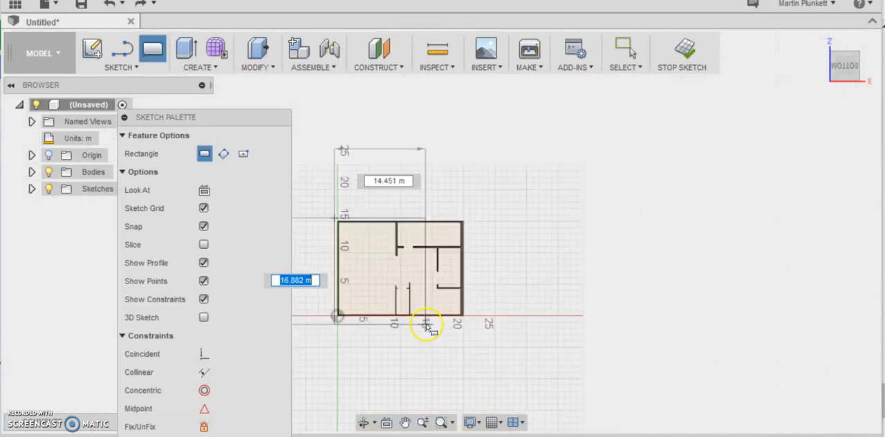
left_click(487, 322)
right_click(484, 320)
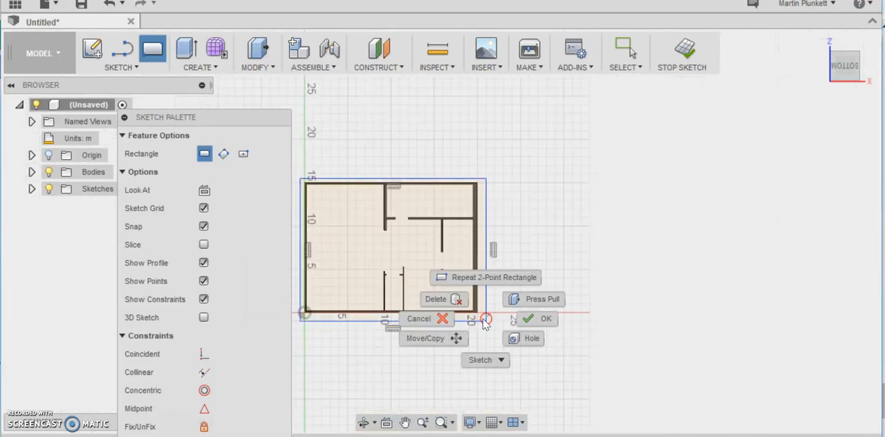
left_click(534, 316)
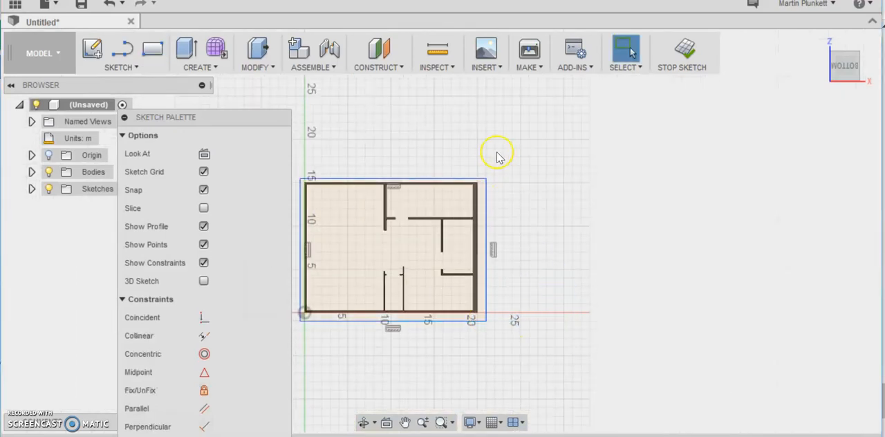
- Start an extrusion of the outer border, the wall footprint and the room interior as three profiles
left_click(200, 68)
left_click(202, 6)
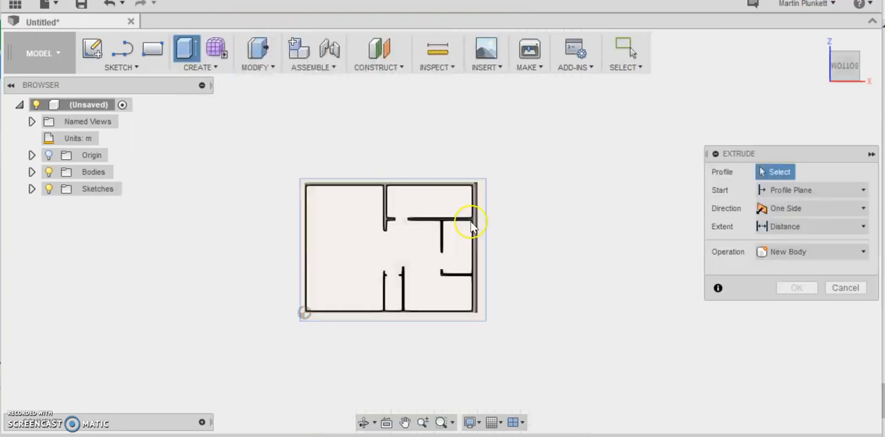
left_click(482, 195)
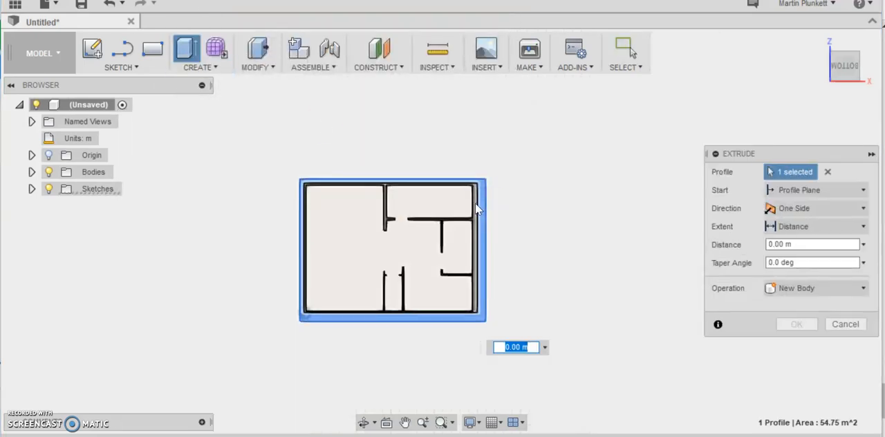
left_click(475, 203)
scroll(474, 200, "up", 4)
left_click(429, 221)
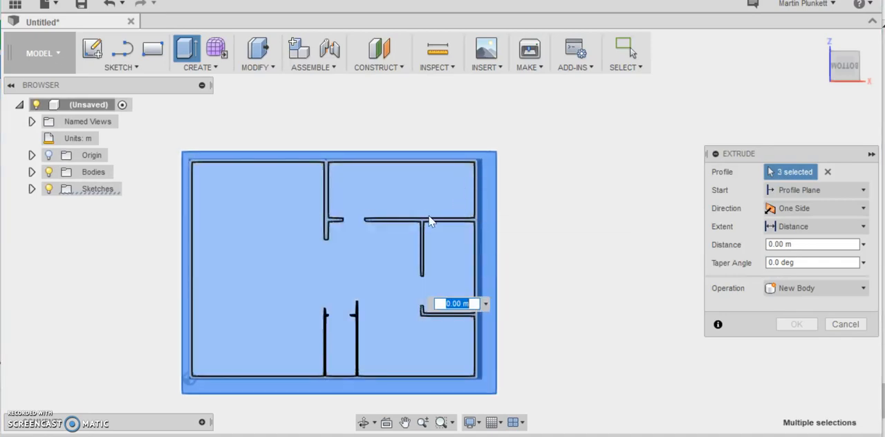
- Extrude the three selected profiles 0.5 m downward as a floor slab, joined to the walls
mouse_move(857, 70)
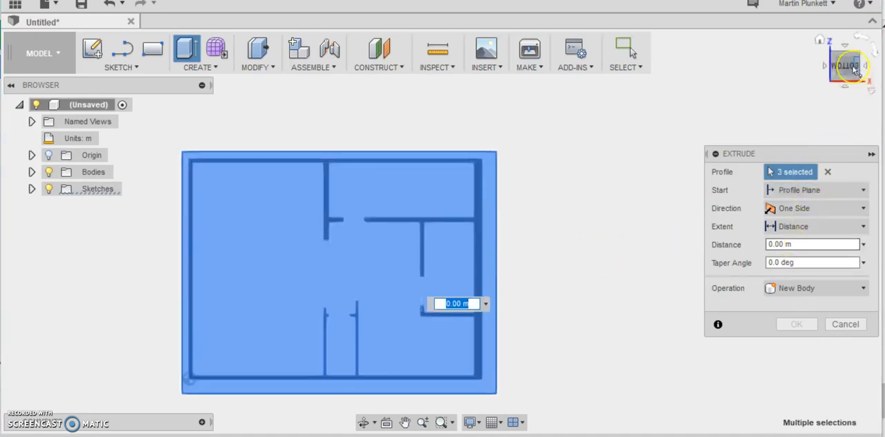
left_click(821, 43)
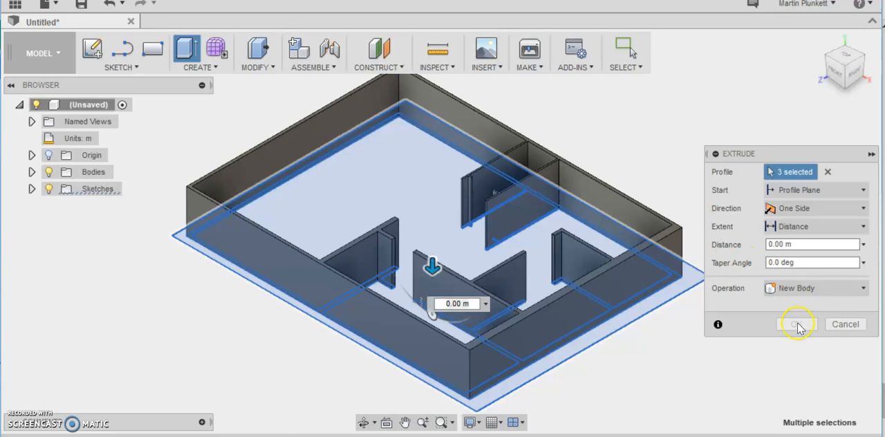
left_click(796, 287)
left_click(789, 302)
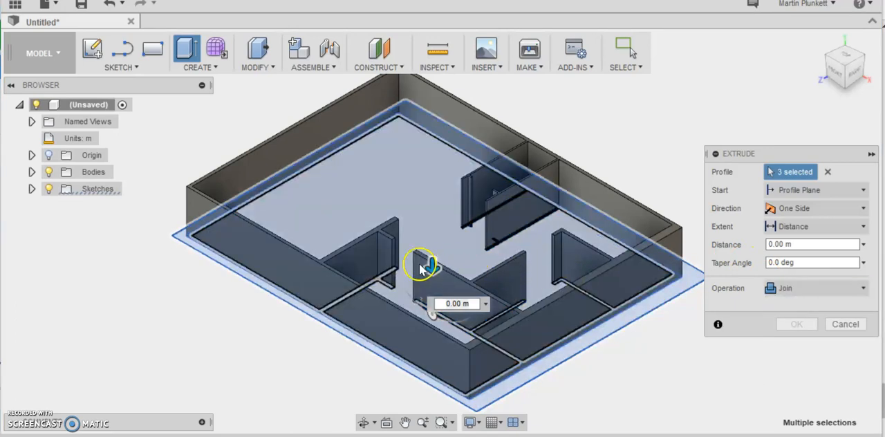
left_click_drag(431, 267, 435, 250)
scroll(432, 266, "up", 4)
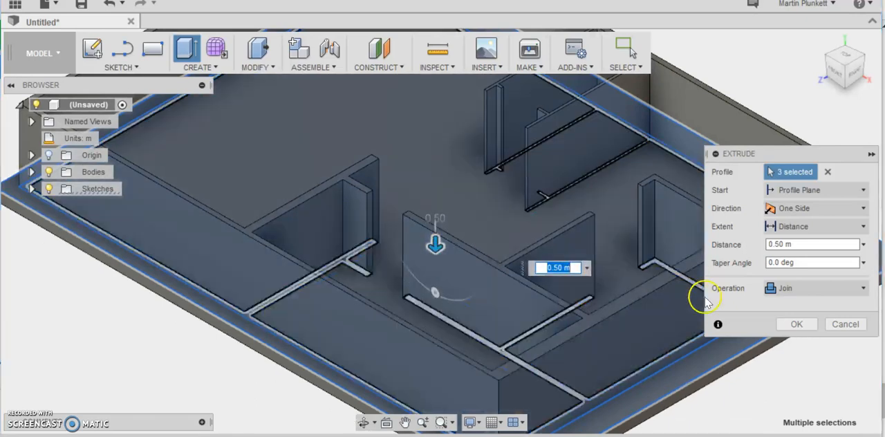
left_click(785, 325)
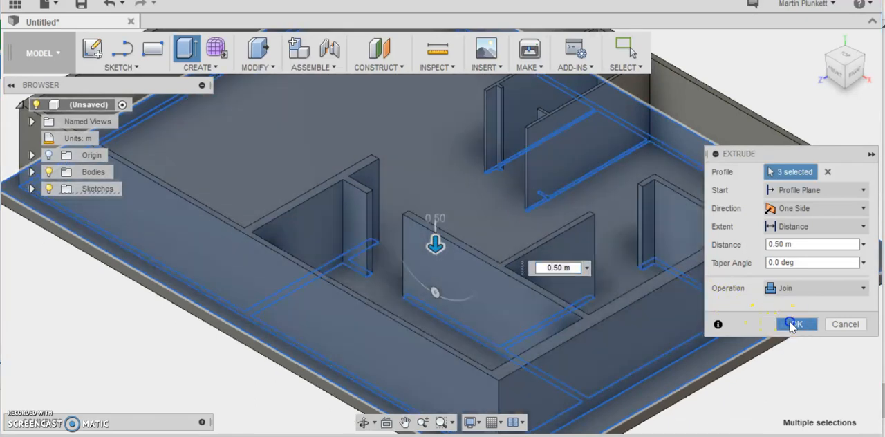
- Start a two-point rectangle sketch on the outer face of the building's right side wall
scroll(780, 330, "down", 8)
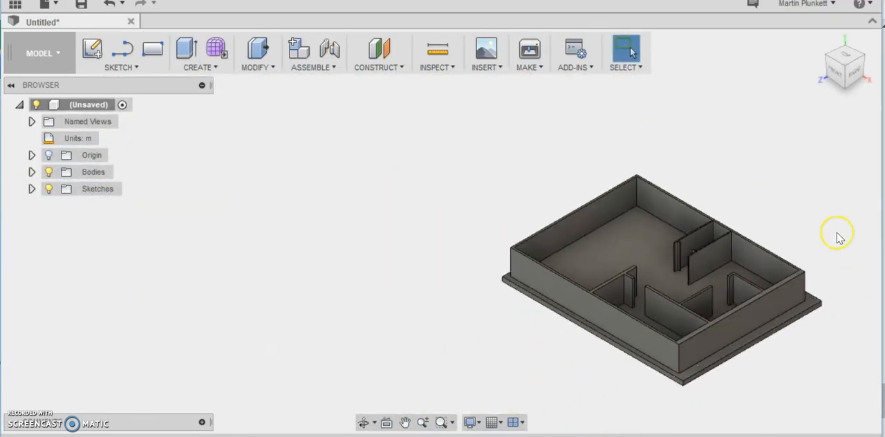
scroll(751, 239, "up", 5)
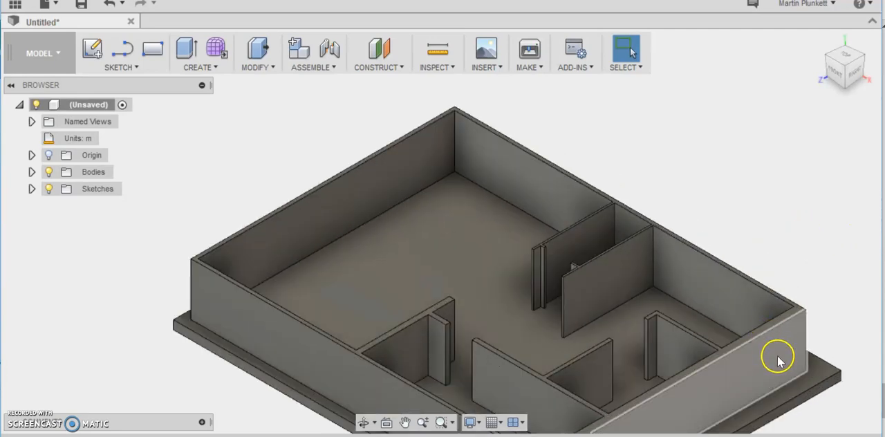
scroll(779, 355, "down", 2)
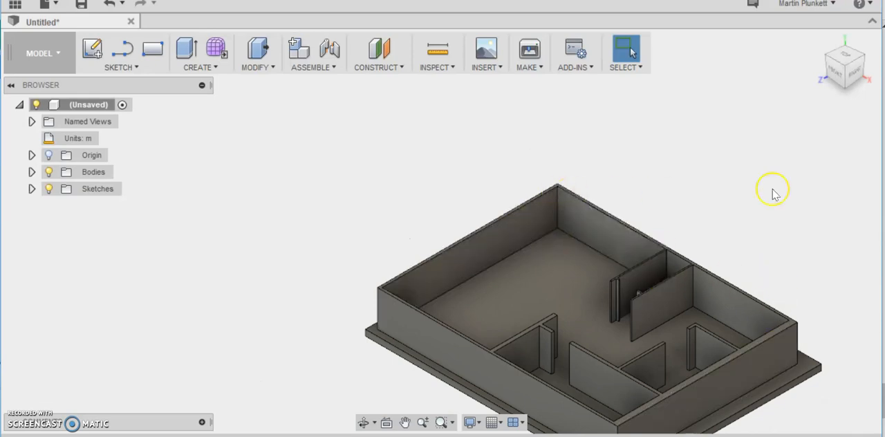
left_click(127, 67)
mouse_move(137, 20)
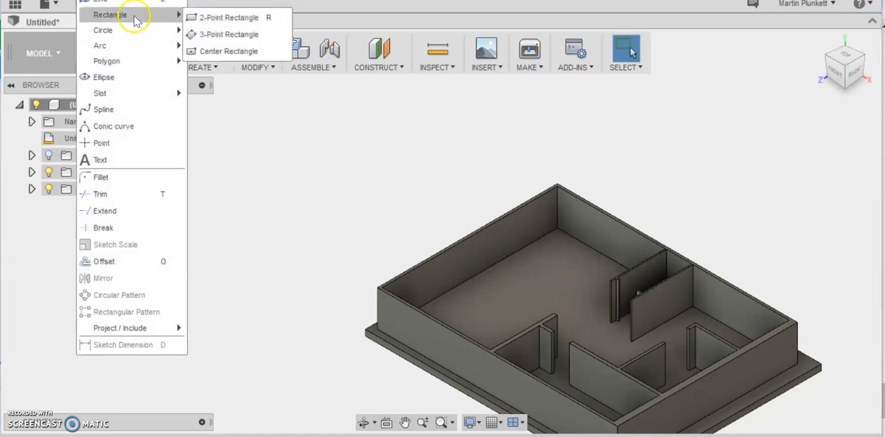
left_click(221, 17)
scroll(781, 358, "up", 4)
left_click(788, 357)
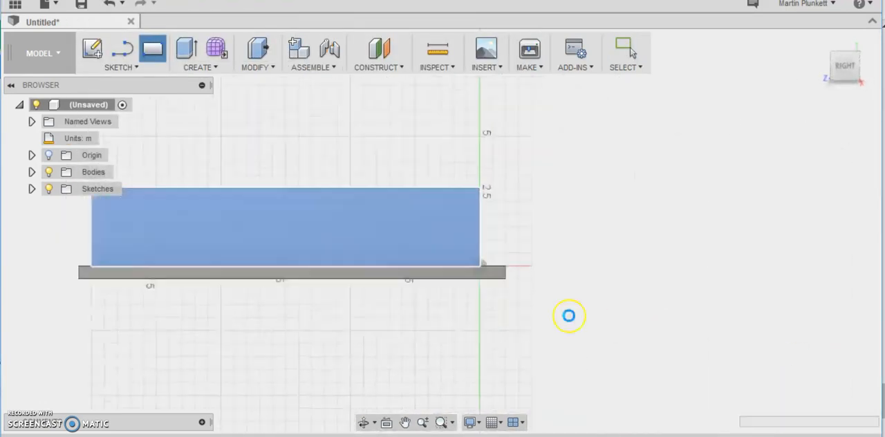
- Draw a rectangle about 2.3 m high on the right wall's outer face, standing on the slab edge near the wall's corner
scroll(429, 257, "up", 4)
scroll(488, 267, "up", 3)
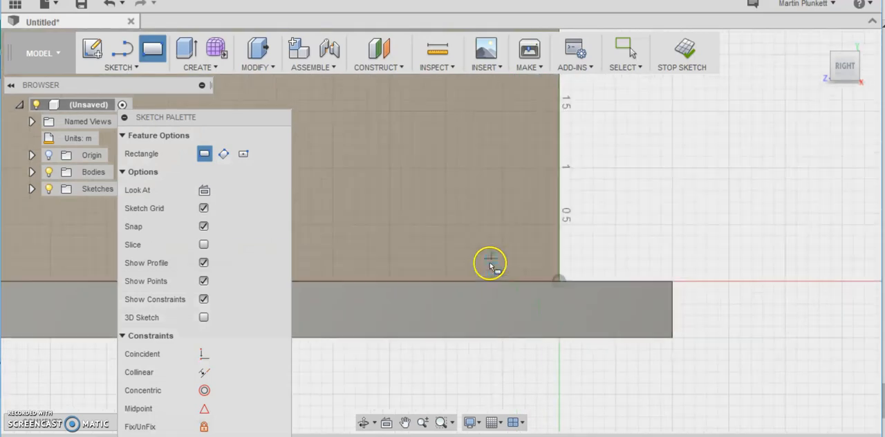
left_click(525, 280)
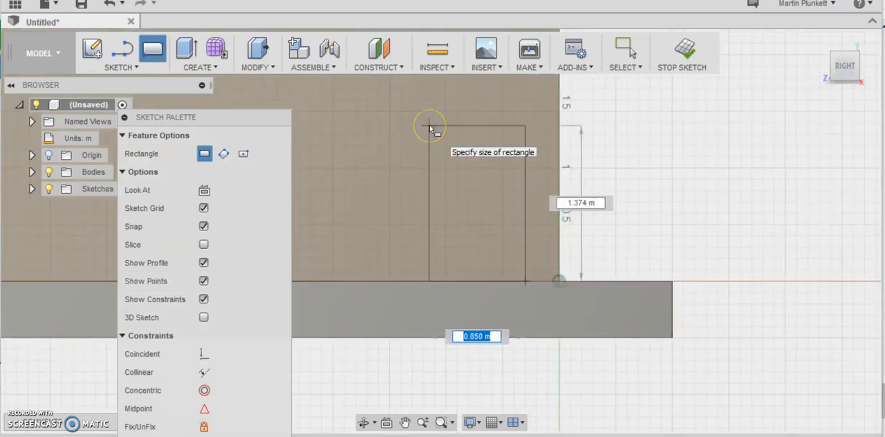
scroll(436, 103, "down", 6)
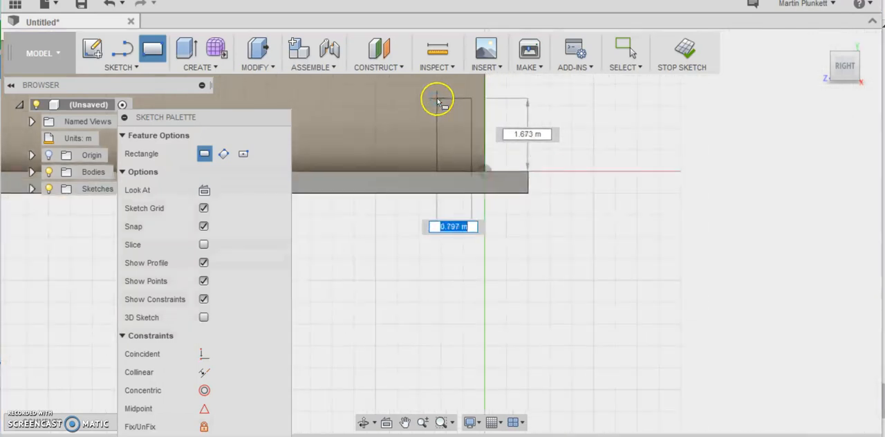
scroll(437, 101, "up", 5)
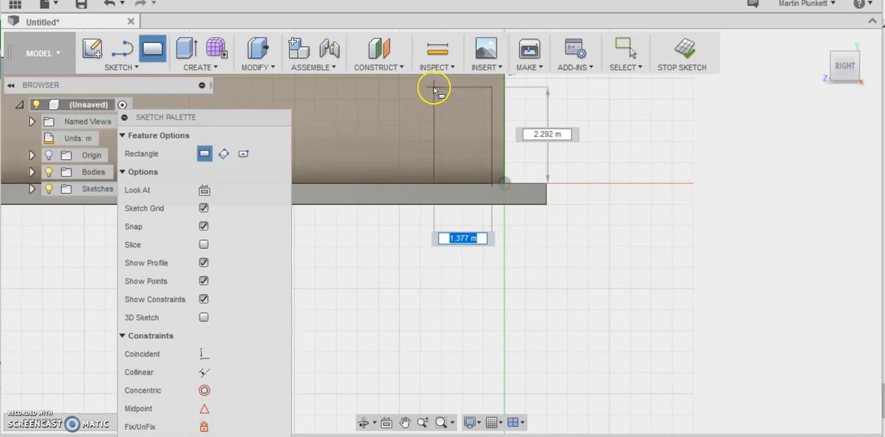
scroll(438, 93, "up", 2)
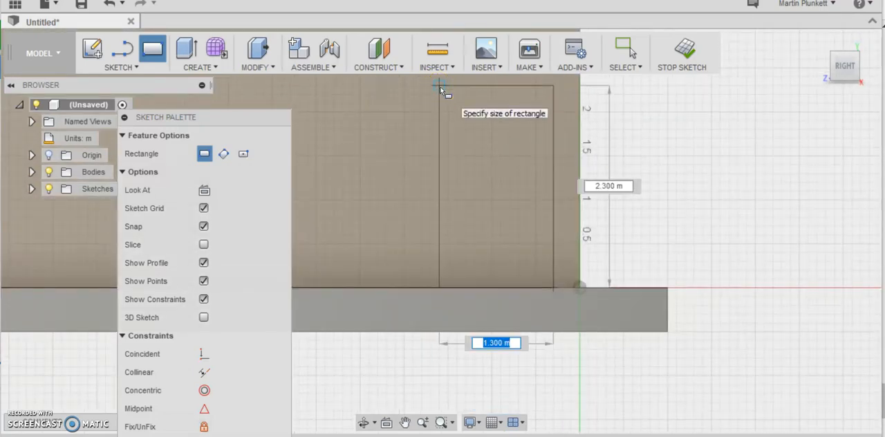
left_click(361, 87)
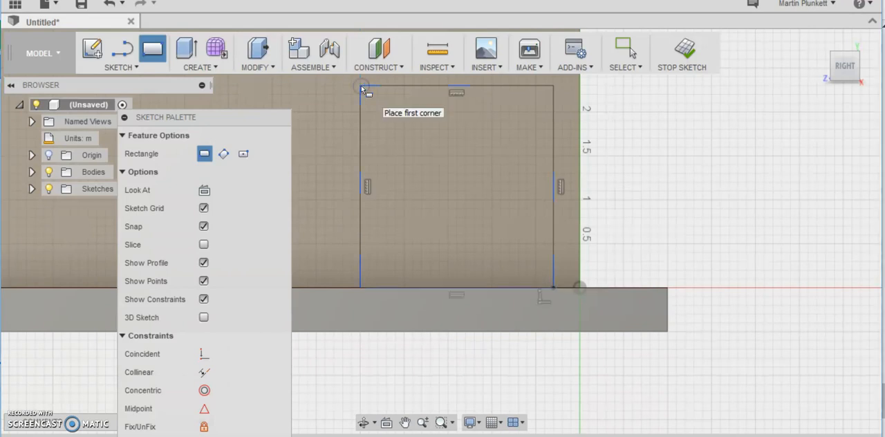
- Extrude the rectangle as a cut with a distance of -2.00 m through the right wall to make an opening
left_click(233, 52)
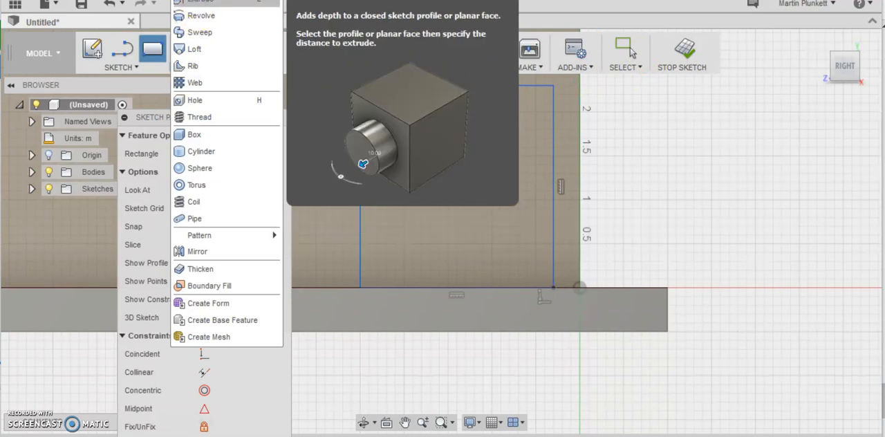
left_click(200, 4)
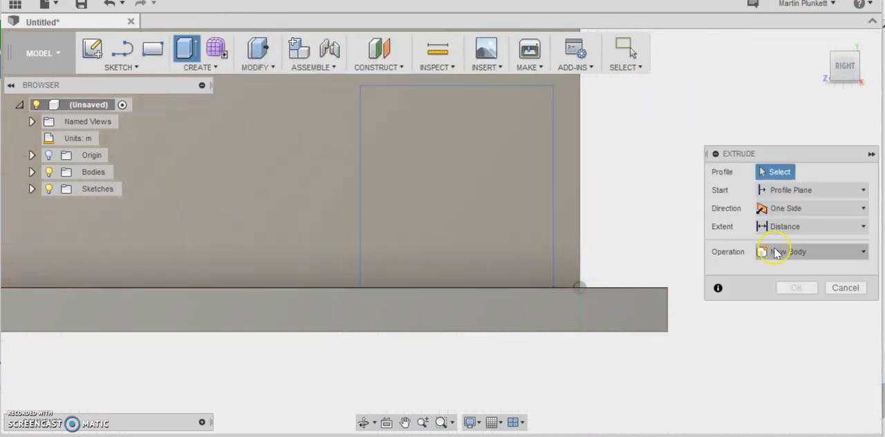
left_click(776, 252)
left_click(779, 287)
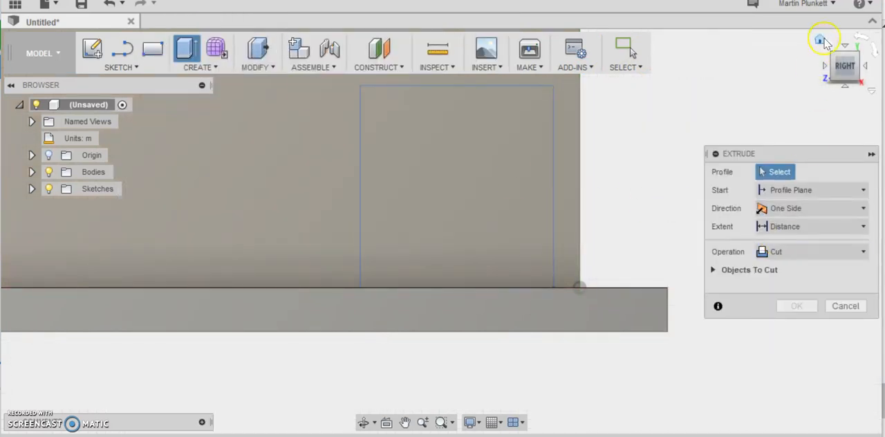
left_click(821, 40)
left_click(664, 269)
left_click_drag(667, 275, 621, 242)
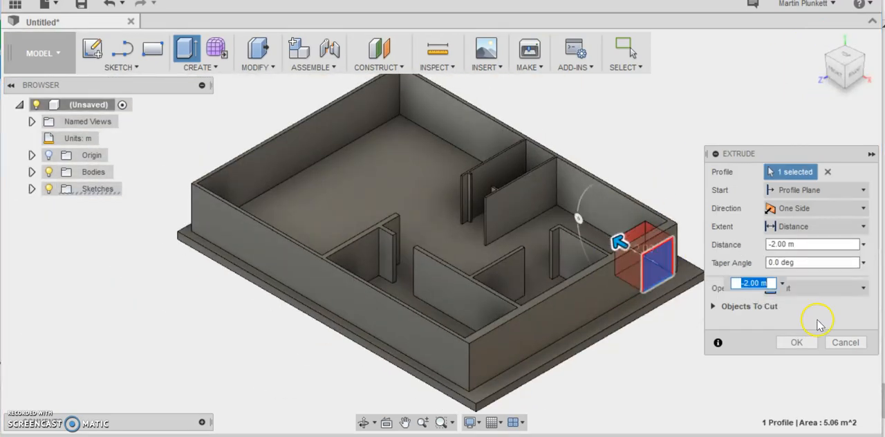
left_click(796, 342)
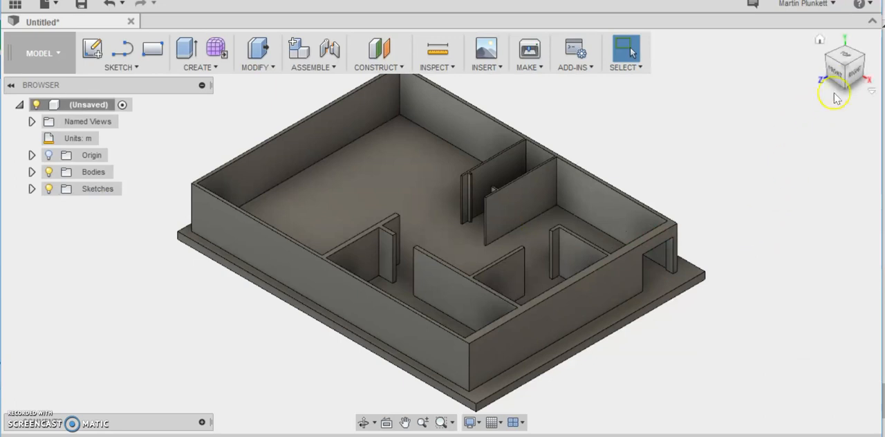
- Examine the building and its new wall opening from several sides and from above
mouse_move(692, 70)
middle_mouse_down("shift")
mouse_move(790, 79)
mouse_move(775, 61)
mouse_move(762, 79)
mouse_move(725, 73)
middle_mouse_up("shift")
scroll(488, 290, "up", 10)
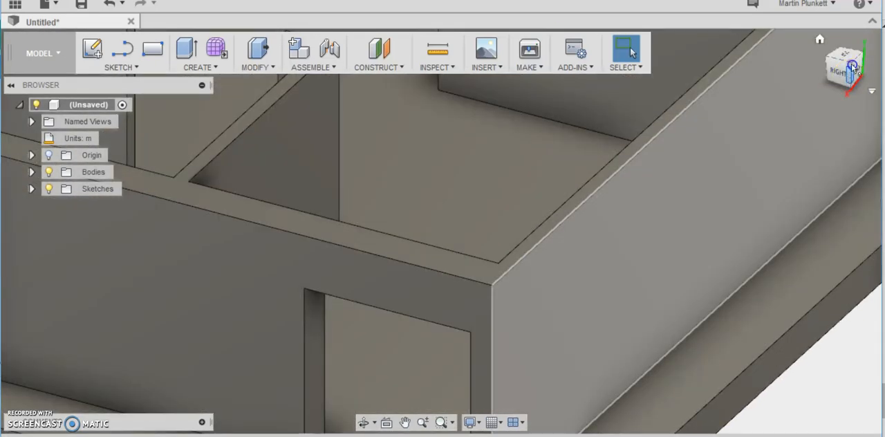
mouse_move(853, 67)
left_mouse_down()
mouse_move(857, 51)
mouse_move(882, 87)
mouse_move(8, 85)
mouse_move(27, 80)
mouse_move(61, 93)
mouse_move(78, 77)
mouse_move(93, 87)
mouse_move(71, 87)
mouse_move(48, 112)
mouse_move(35, 95)
left_mouse_up()
scroll(547, 189, "down", 8)
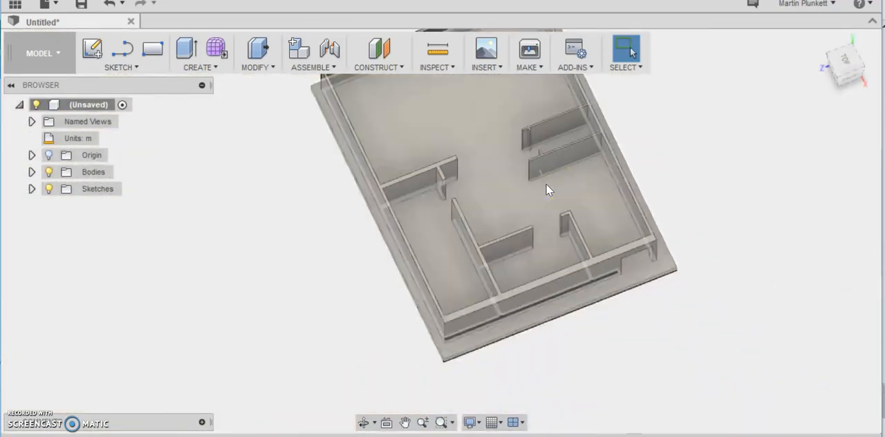
scroll(545, 189, "down", 4)
scroll(559, 167, "up", 3)
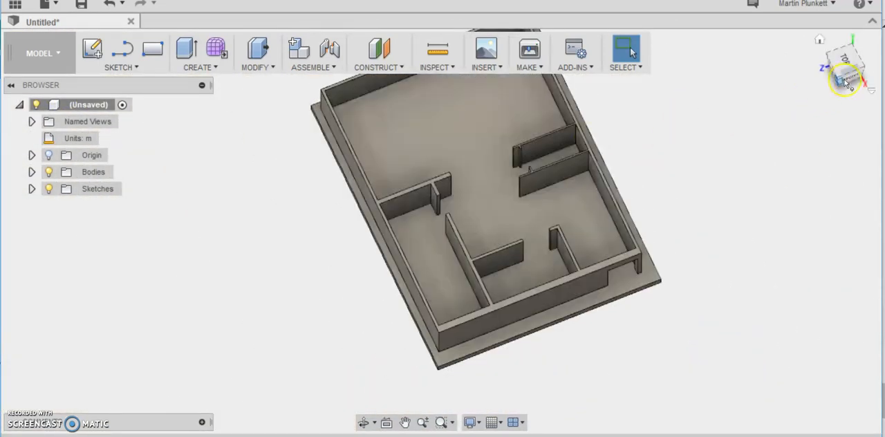
mouse_move(841, 86)
left_mouse_down()
mouse_move(884, 45)
mouse_move(864, 54)
mouse_move(872, 43)
left_mouse_up()
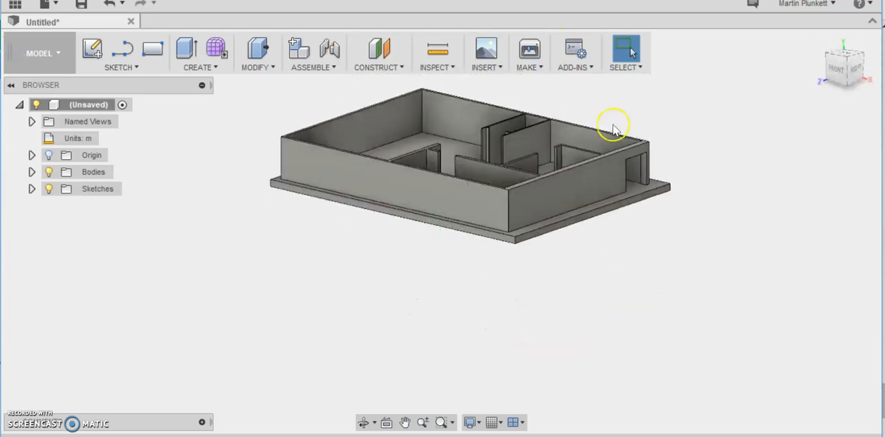
scroll(600, 118, "down", 3)
scroll(600, 118, "up", 4)
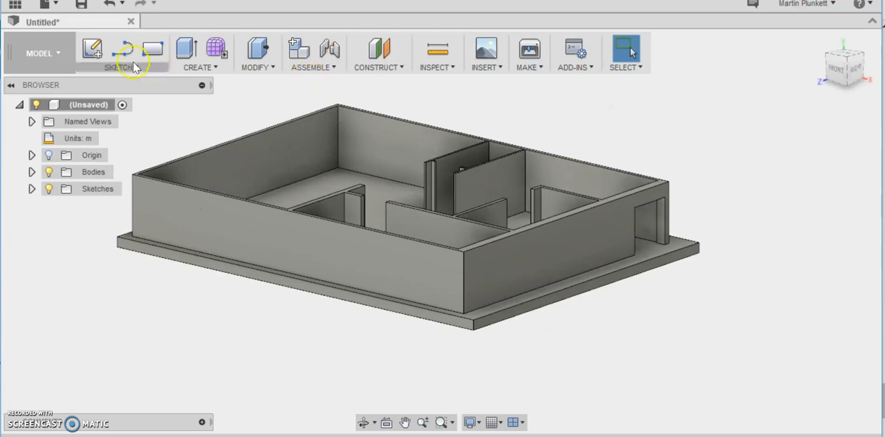
- Switch to the Render workspace and open the appearance library for assigning materials
left_click(58, 54)
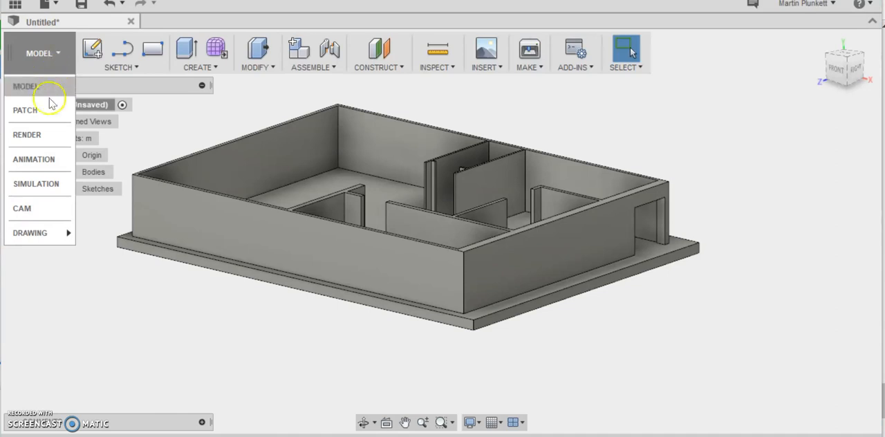
left_click(23, 84)
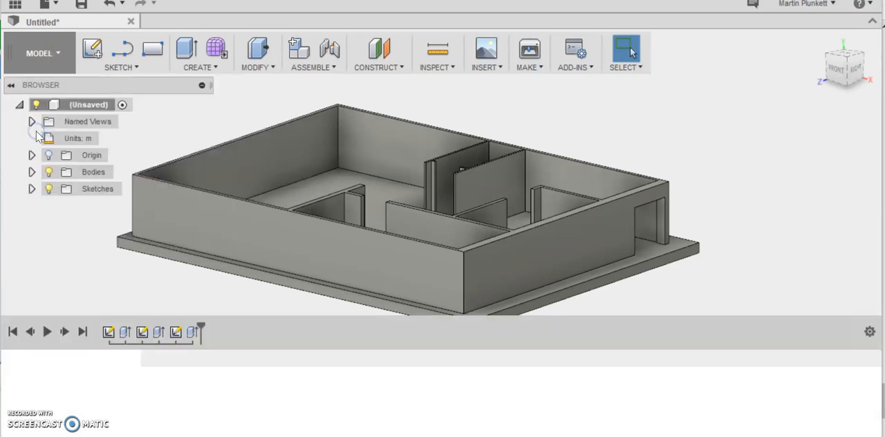
scroll(415, 133, "up", 2)
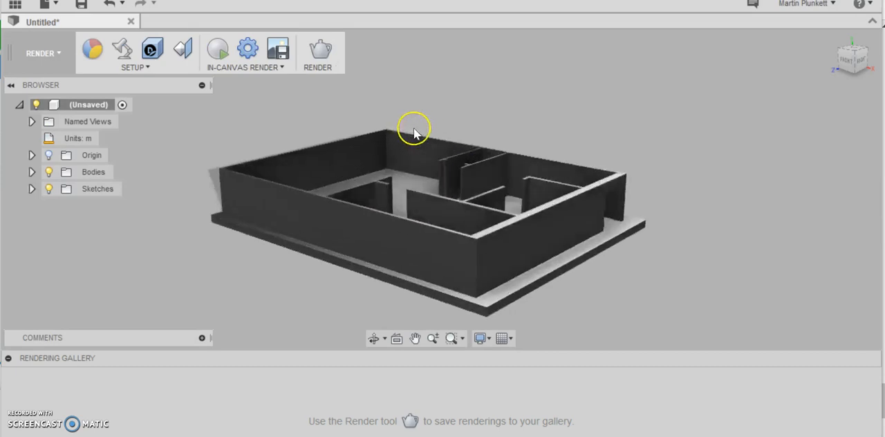
left_click(94, 50)
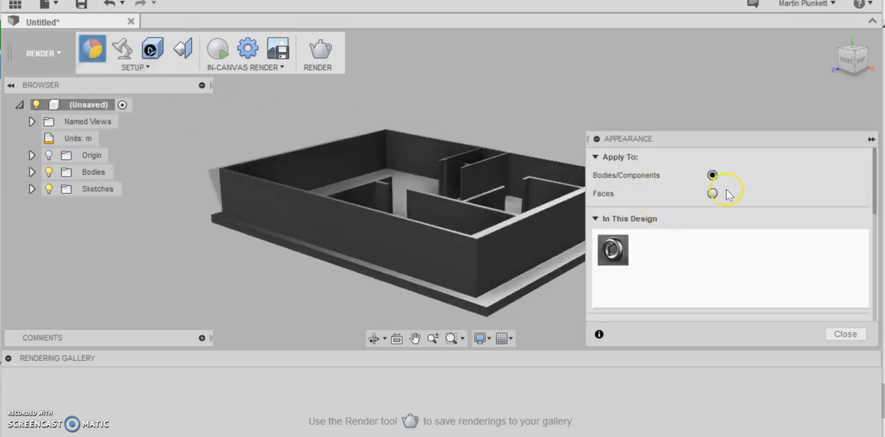
left_click_drag(750, 142, 741, 81)
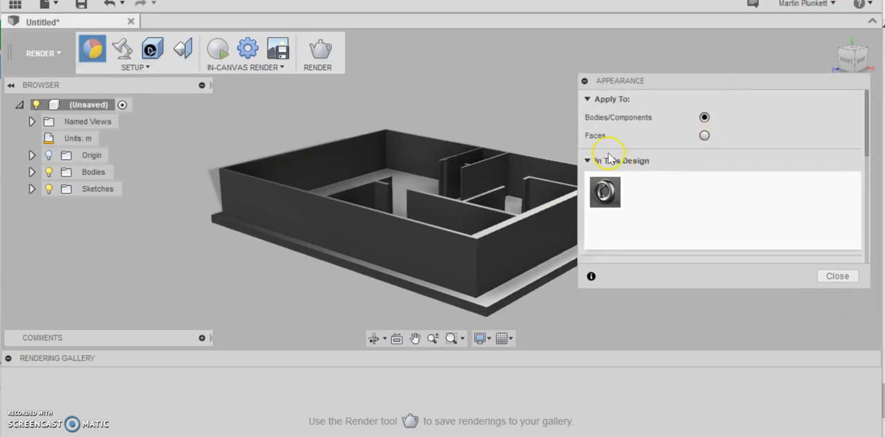
left_click(588, 160)
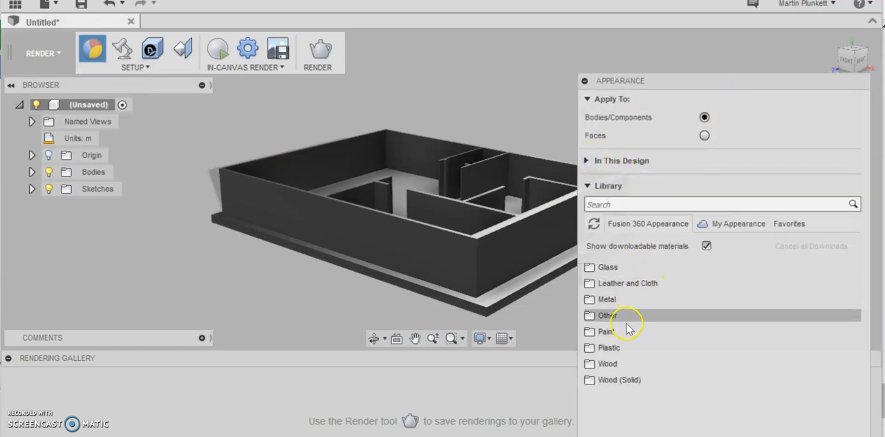
- Apply the glossy paint Paint - Enamel Glossy (White) to the whole building body
left_click(606, 332)
left_click(621, 349)
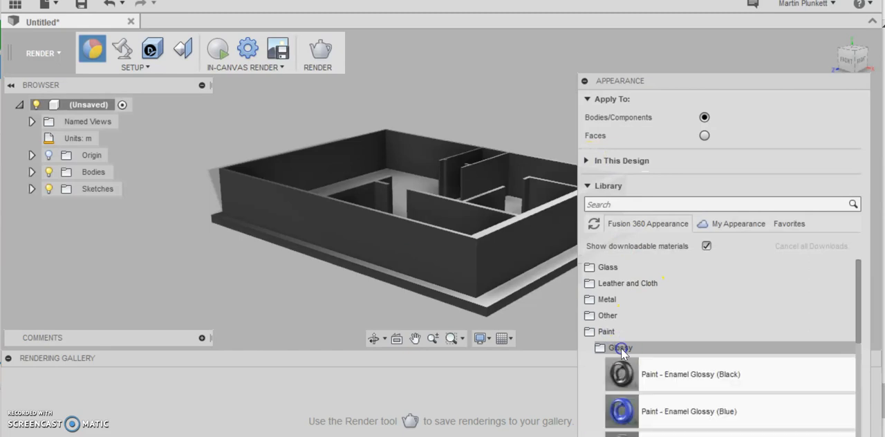
scroll(685, 356, "down", 3)
scroll(688, 356, "down", 3)
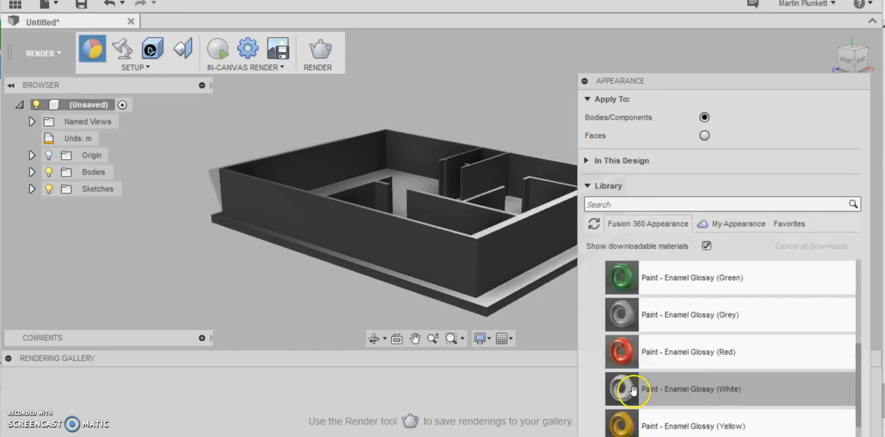
left_click_drag(626, 392, 460, 258)
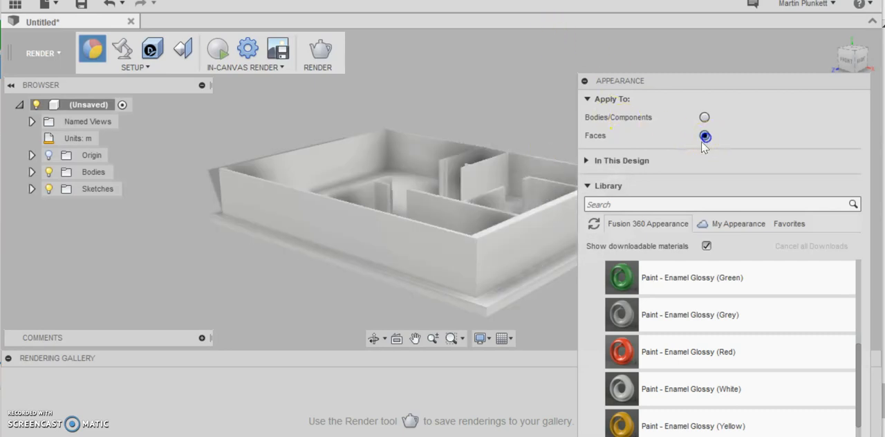
- Apply Paint - Enamel Glossy (Dark Grey) to individual faces: the outer faces of the front and right walls
scroll(682, 325, "down", 3)
scroll(664, 324, "up", 5)
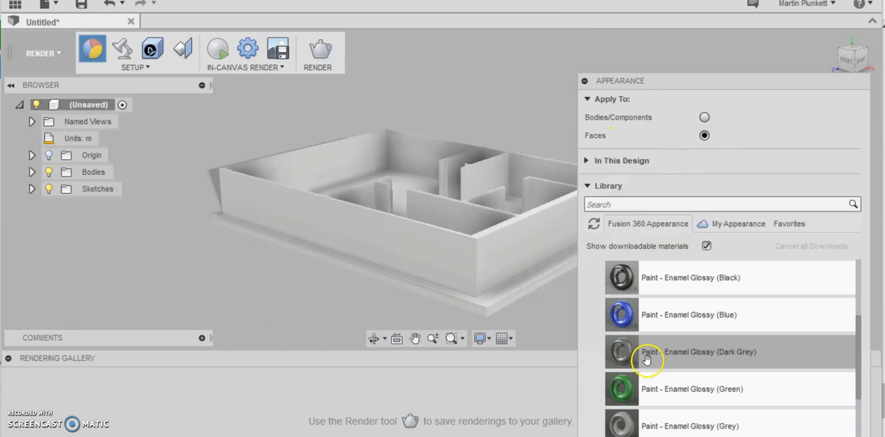
mouse_move(623, 351)
left_mouse_down()
mouse_move(303, 174)
mouse_move(305, 181)
left_mouse_up()
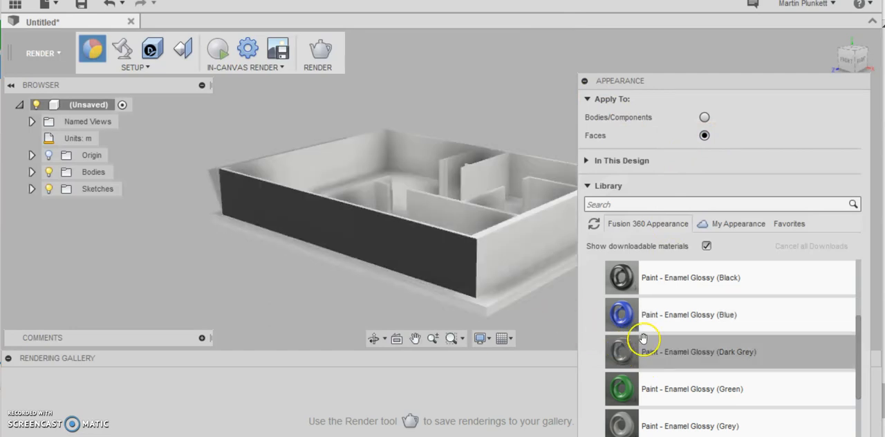
left_click_drag(628, 356, 523, 271)
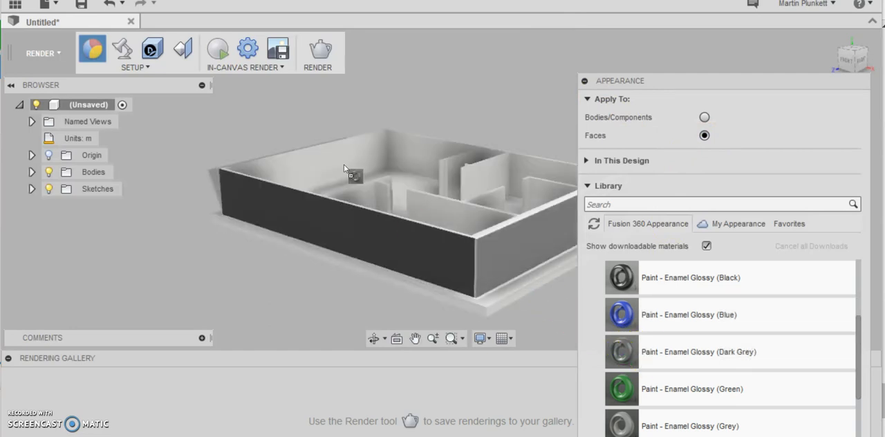
- Apply Paint - Enamel Glossy (Grey) to the back wall's inner face and Paint - Enamel Glossy (Blue) to the left wall's inner face
mouse_move(622, 420)
left_mouse_down()
mouse_move(505, 170)
mouse_move(444, 152)
left_mouse_up()
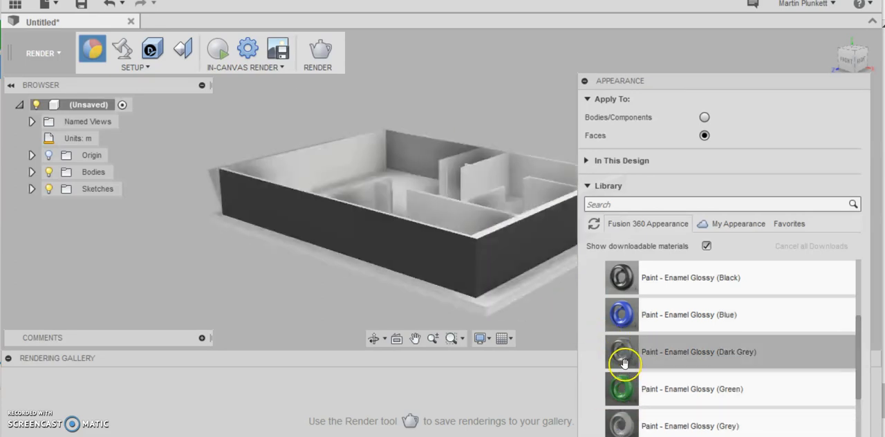
mouse_move(622, 314)
left_mouse_down()
mouse_move(419, 154)
mouse_move(378, 145)
left_mouse_up()
left_click_drag(250, 86, 291, 149)
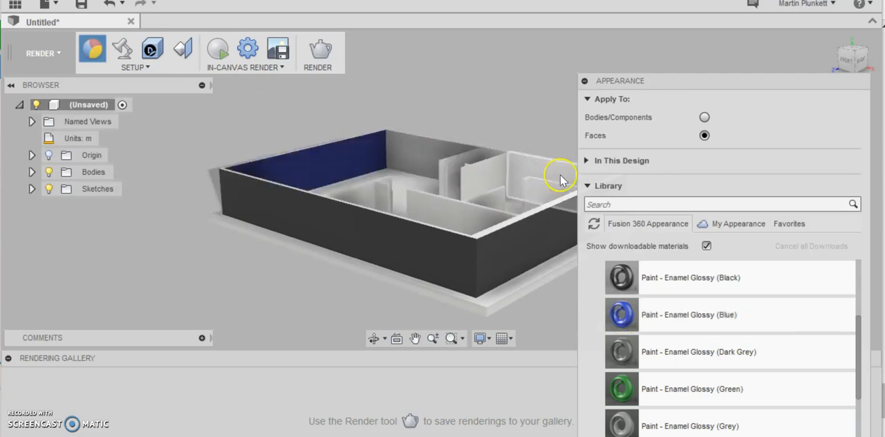
- Apply Glass - Light Color (Blue) from the Glass Color Density appearances to the front wall's outer face
scroll(822, 62, "up", 2)
scroll(811, 61, "down", 3)
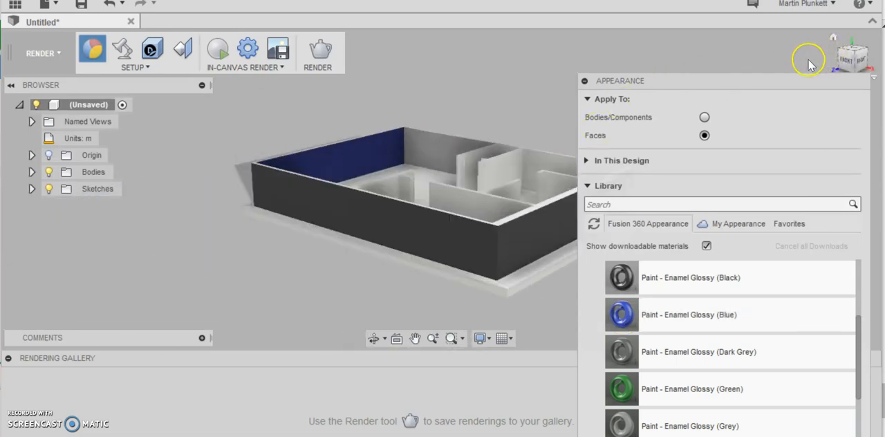
left_click_drag(750, 78, 837, 98)
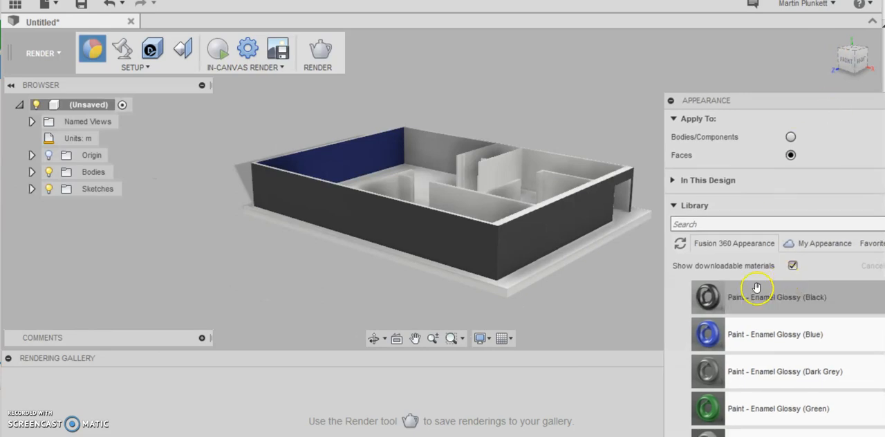
left_click_drag(745, 101, 735, 39)
scroll(741, 386, "down", 3)
scroll(734, 360, "up", 5)
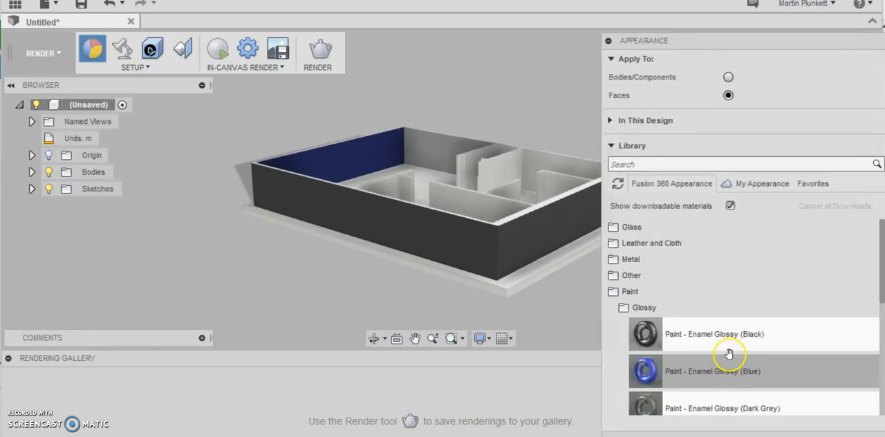
left_click(612, 292)
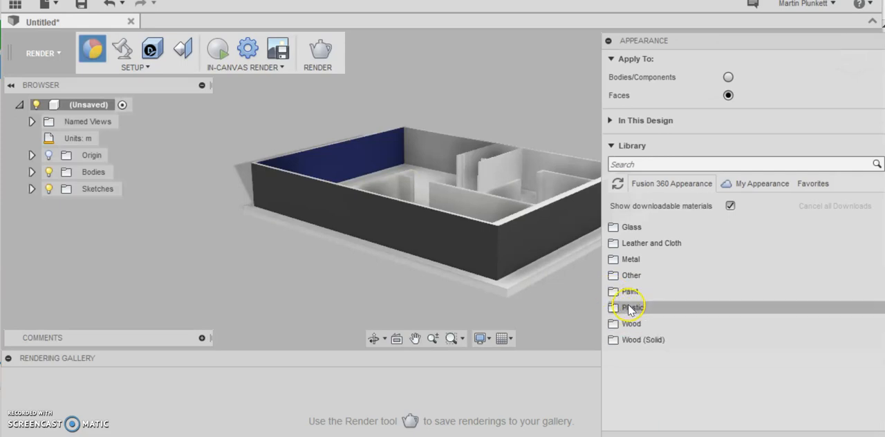
left_click(616, 228)
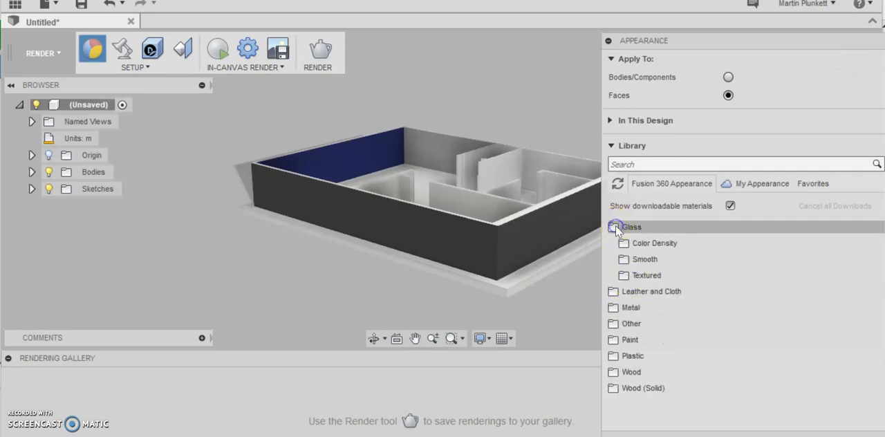
left_click(624, 243)
left_click_drag(652, 380, 465, 241)
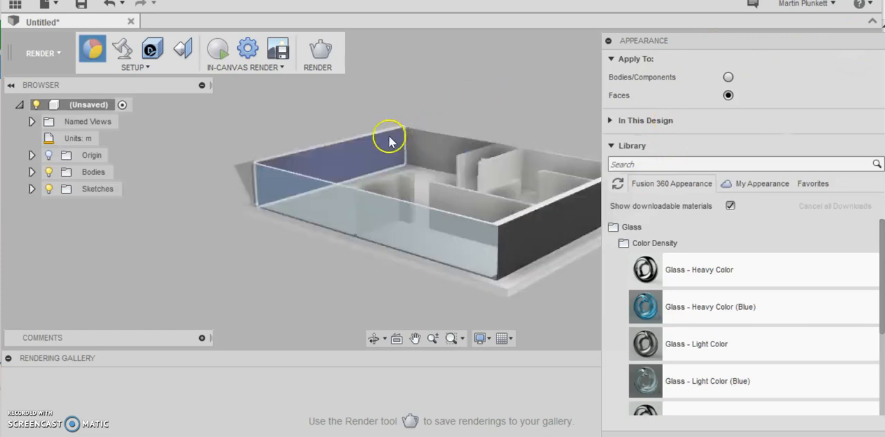
- Apply Glass - Heavy Color (Blue) to the left wall's outer face and return to the home view
left_click(675, 44)
left_click(856, 64)
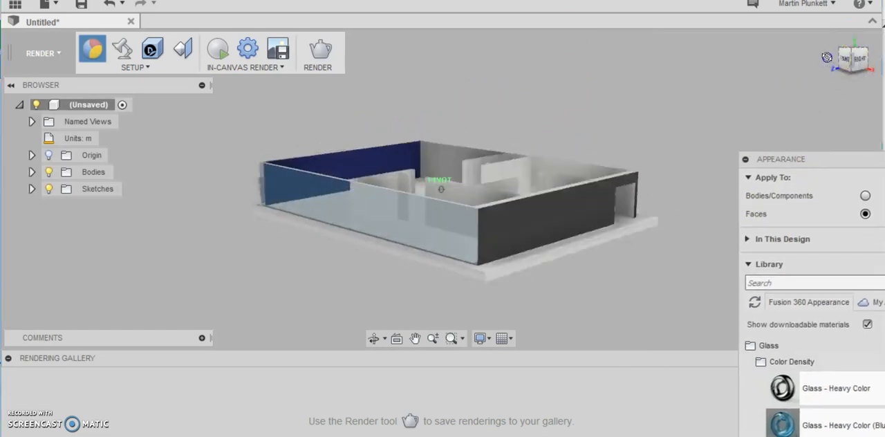
left_click_drag(793, 71, 832, 75)
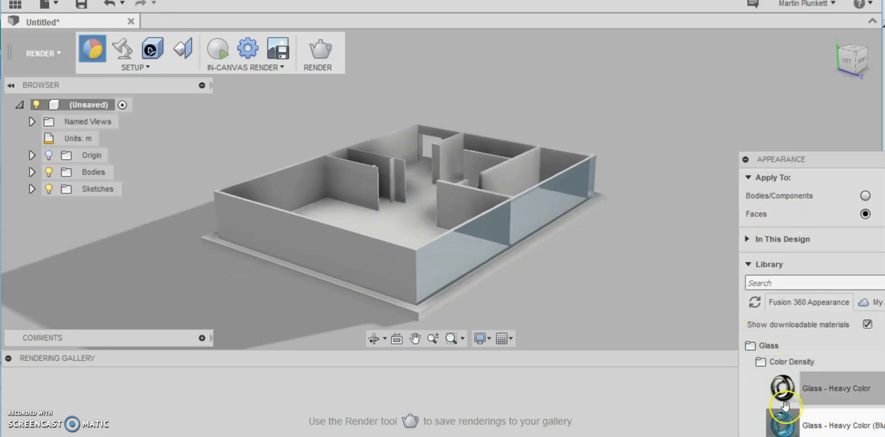
left_click_drag(783, 423, 402, 287)
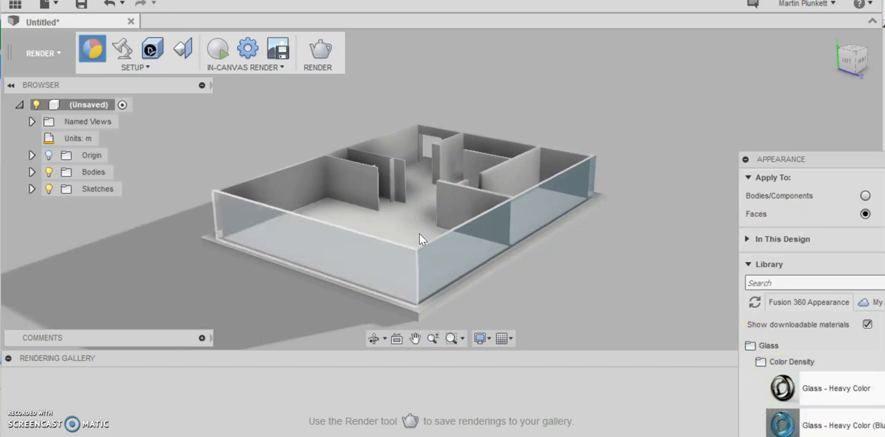
mouse_move(859, 64)
left_mouse_down()
mouse_move(856, 45)
mouse_move(830, 55)
left_mouse_up()
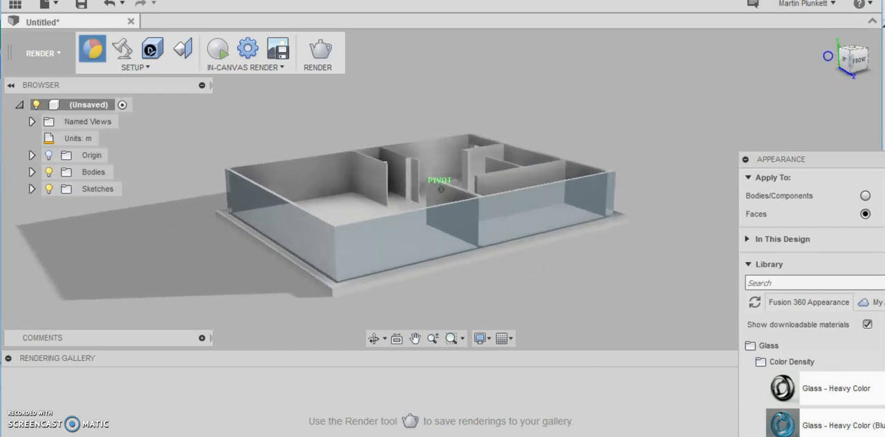
scroll(460, 159, "up", 4)
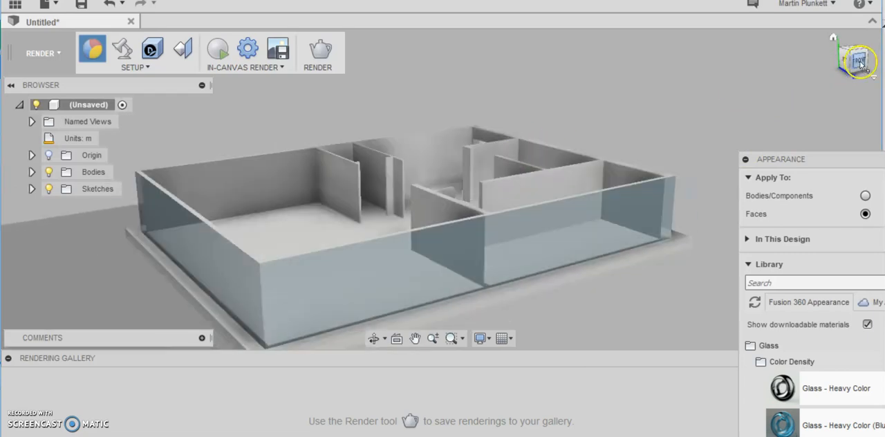
left_click(835, 38)
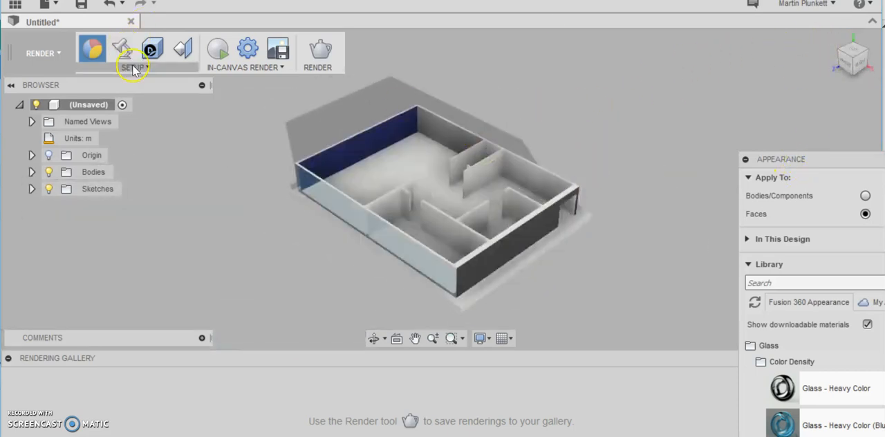
- Switch to the Model workspace and sketch a 16.5 m by 3 m rectangle on the right wall's outer face, resting on the wall top
left_click(45, 53)
left_click(35, 86)
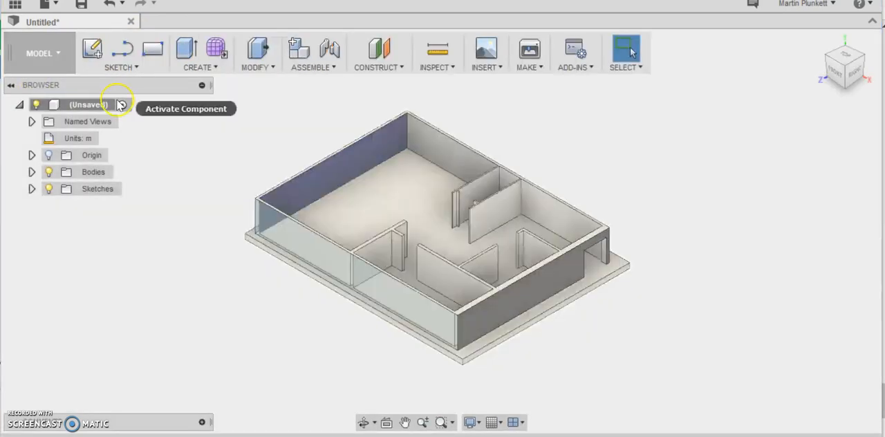
left_click(126, 71)
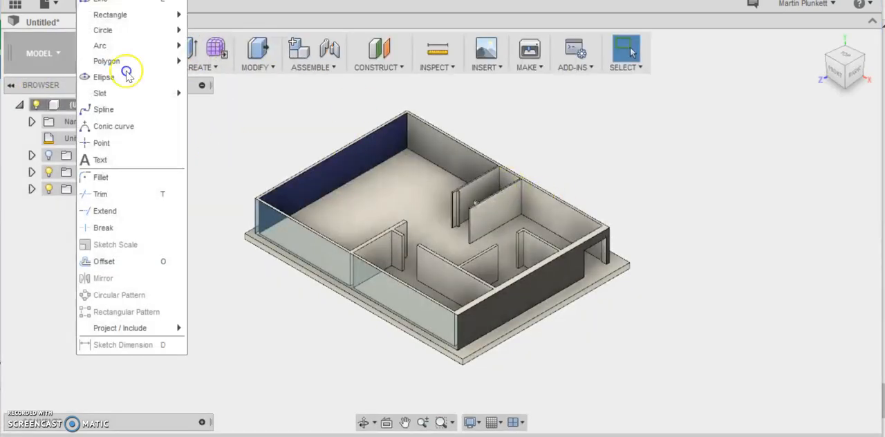
mouse_move(146, 15)
left_click(191, 22)
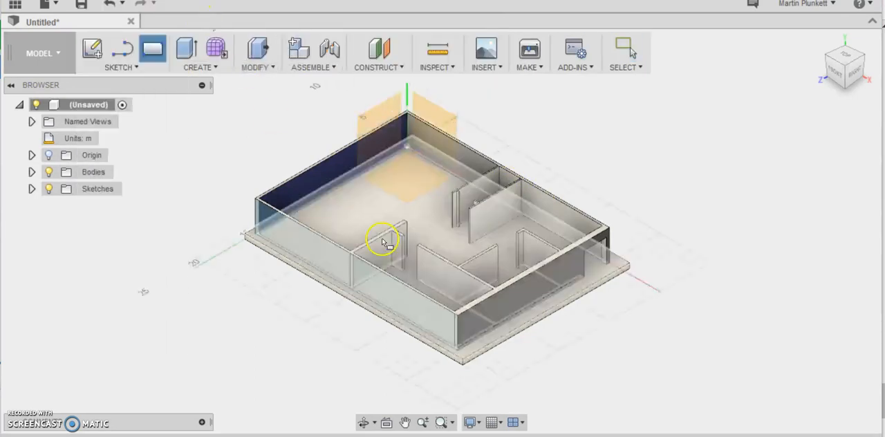
left_click(492, 309)
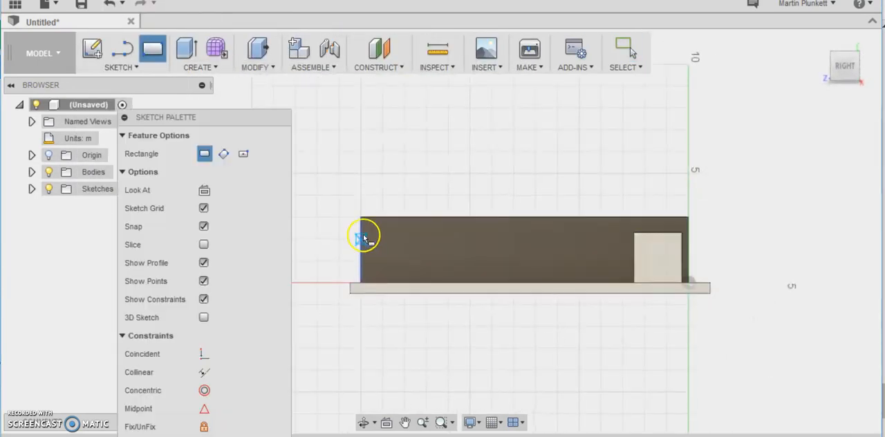
left_click(335, 206)
scroll(517, 184, "down", 5)
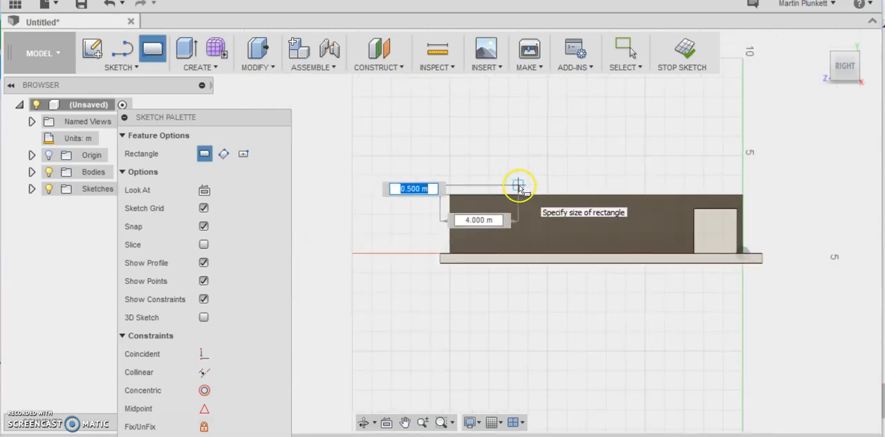
scroll(588, 186, "down", 1)
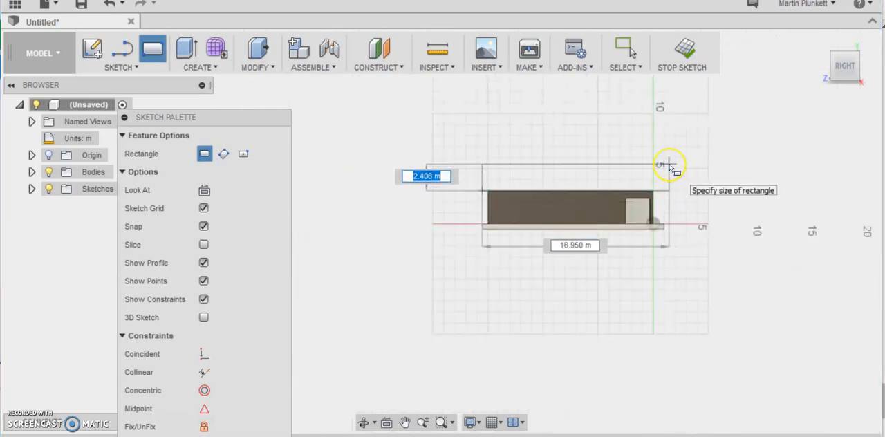
scroll(669, 166, "up", 3)
scroll(670, 168, "up", 1)
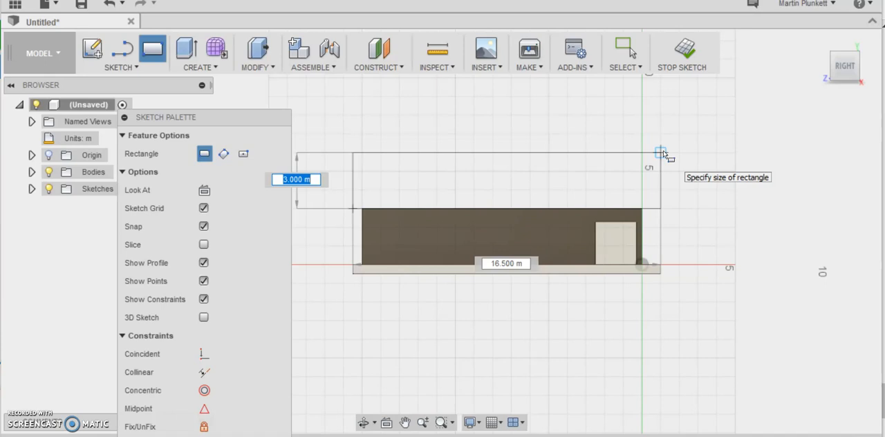
left_click(663, 152)
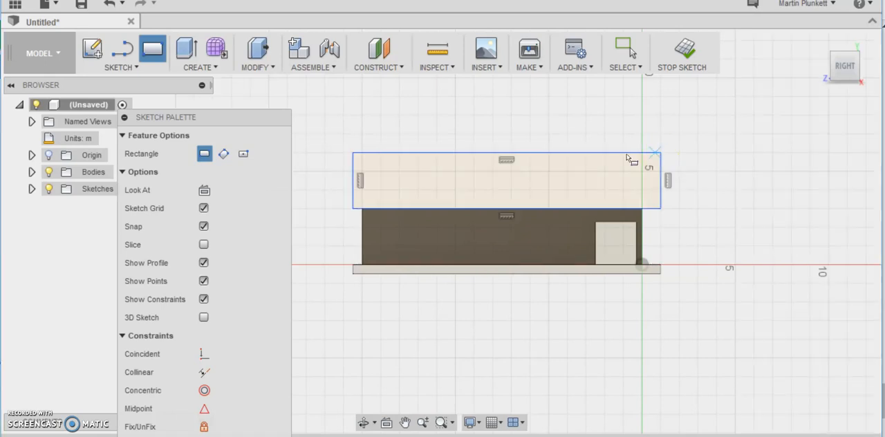
- Draw a sloping roof line from the rectangle's front vertical edge up to its top edge
left_click(142, 66)
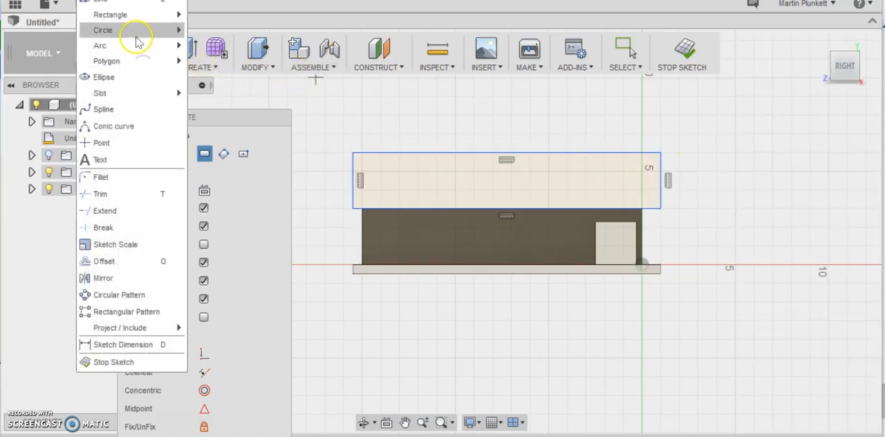
left_click(128, 1)
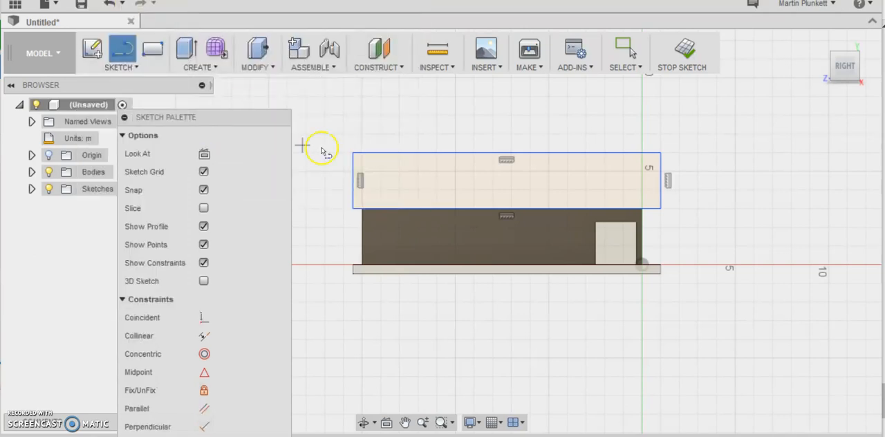
left_click(357, 183)
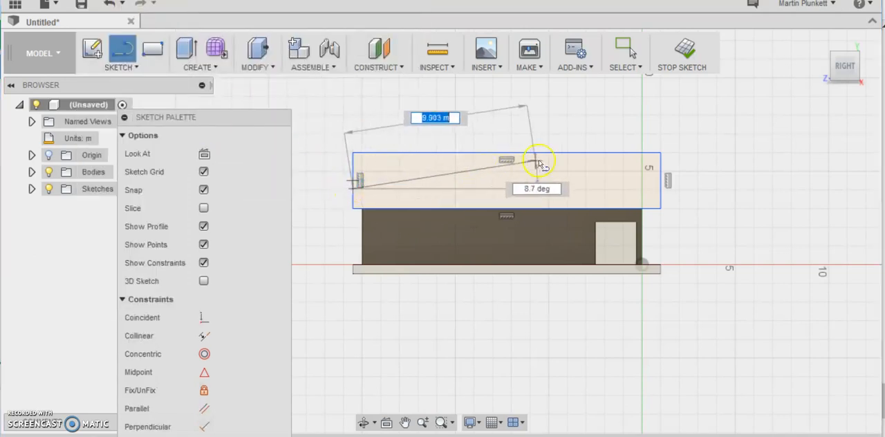
left_click(567, 153)
right_click(567, 153)
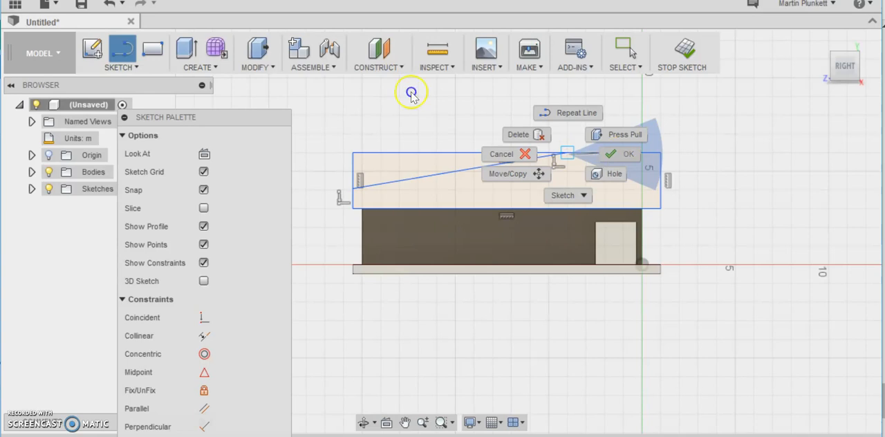
key("Escape")
- Trim away the rectangle's upper front corner above the sloping line to leave the roof profile
left_click(122, 67)
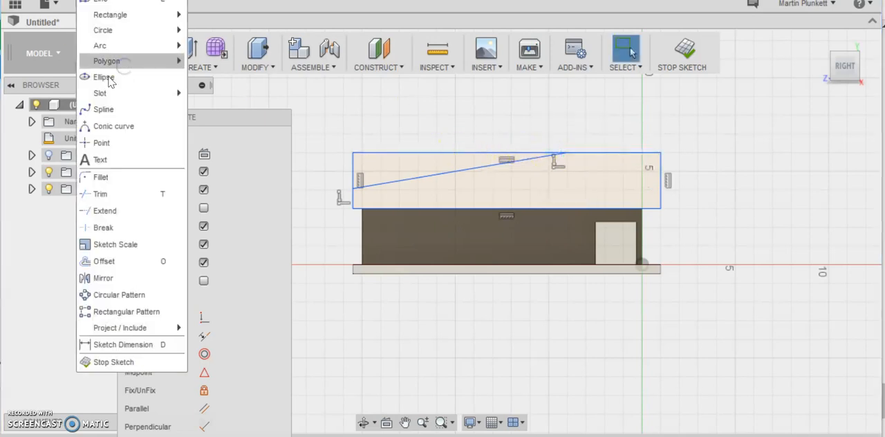
left_click(90, 189)
left_click(397, 155)
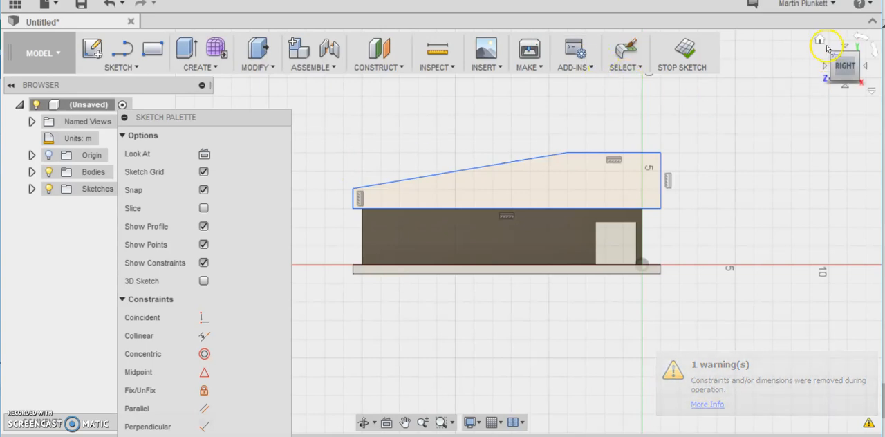
- Extrude the roof profile across the whole building past the left wall, using the Join operation
left_click_drag(845, 64, 819, 41)
left_click(820, 38)
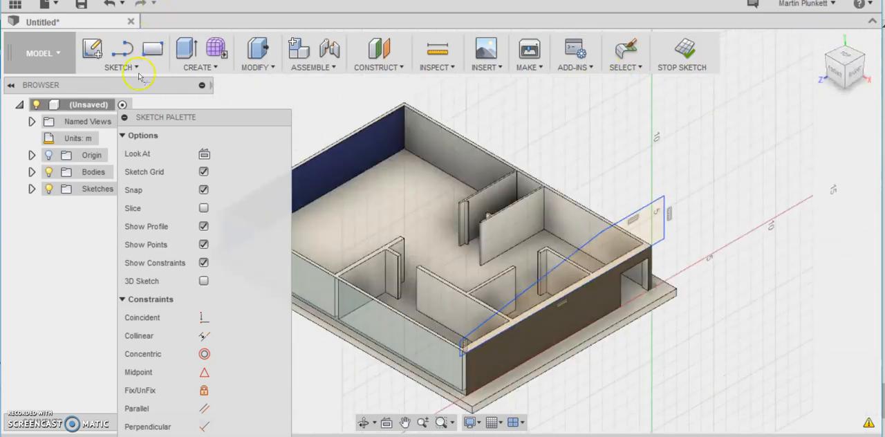
left_click(198, 67)
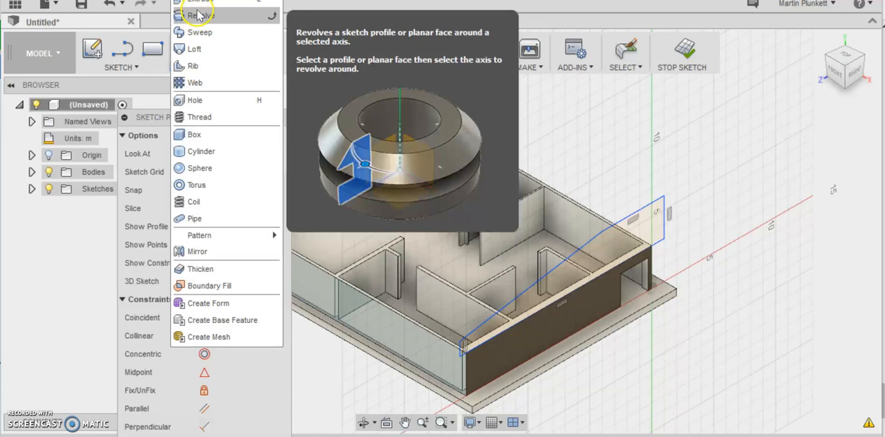
left_click(198, 2)
left_click(603, 245)
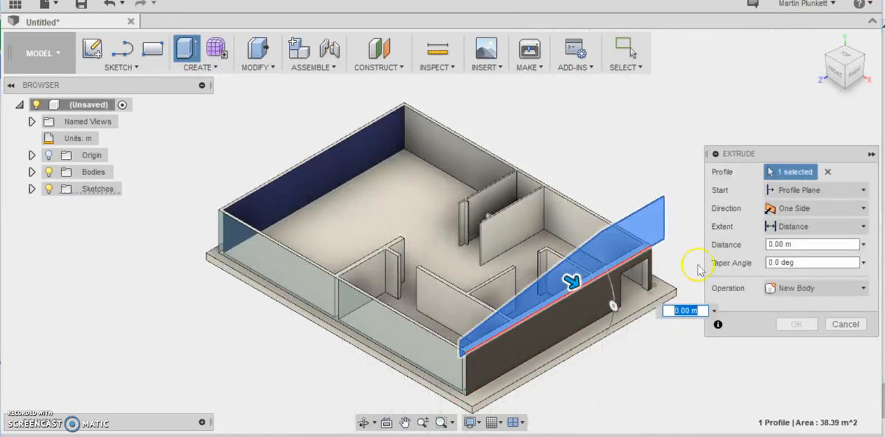
left_click(789, 288)
left_click(781, 304)
left_click_drag(585, 287, 286, 141)
left_click(797, 324)
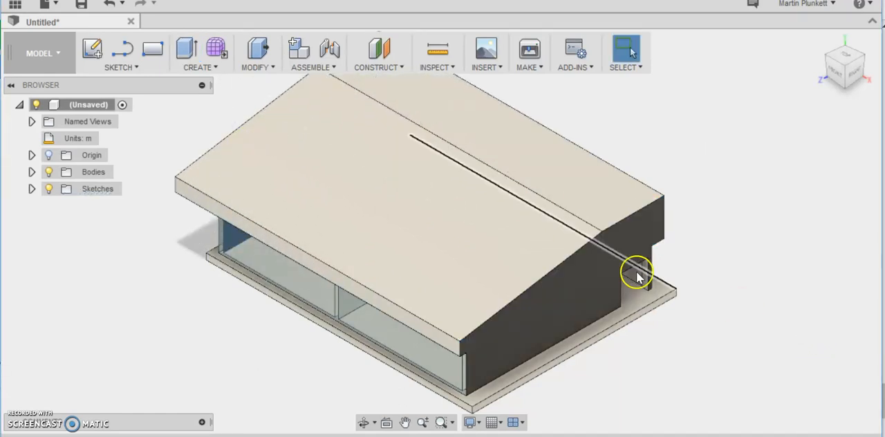
- Examine the extruded roof, its overhangs and the glass walls from the front, below and left sides
left_click(612, 245)
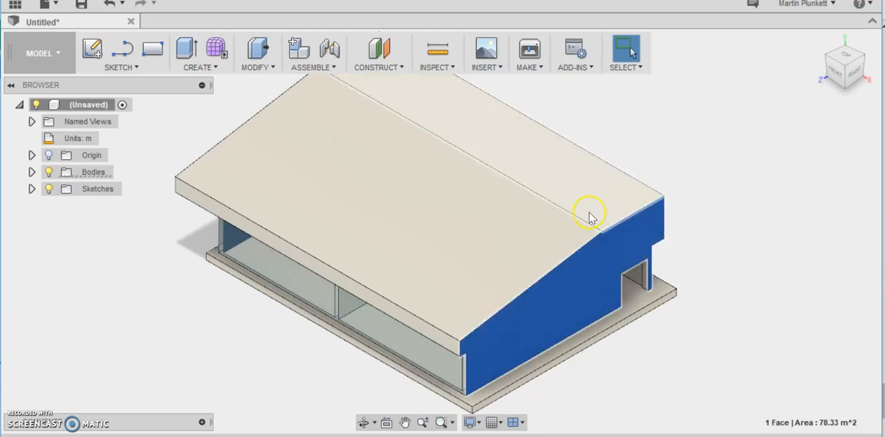
scroll(832, 158, "up", 1)
scroll(831, 156, "down", 2)
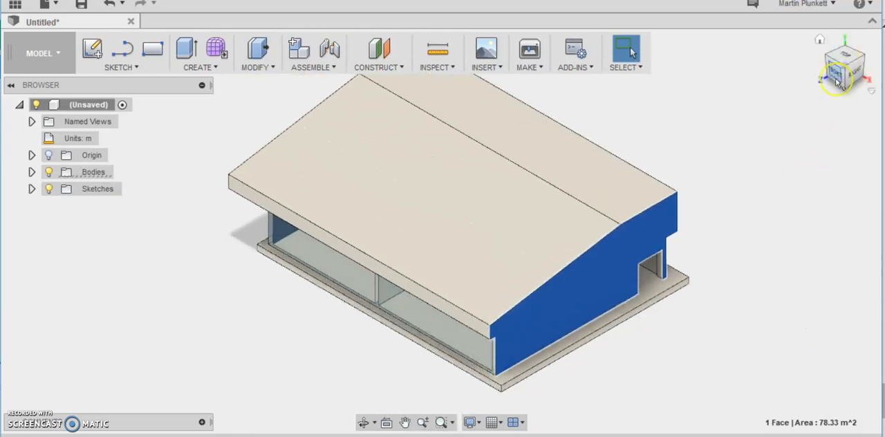
left_click(847, 80)
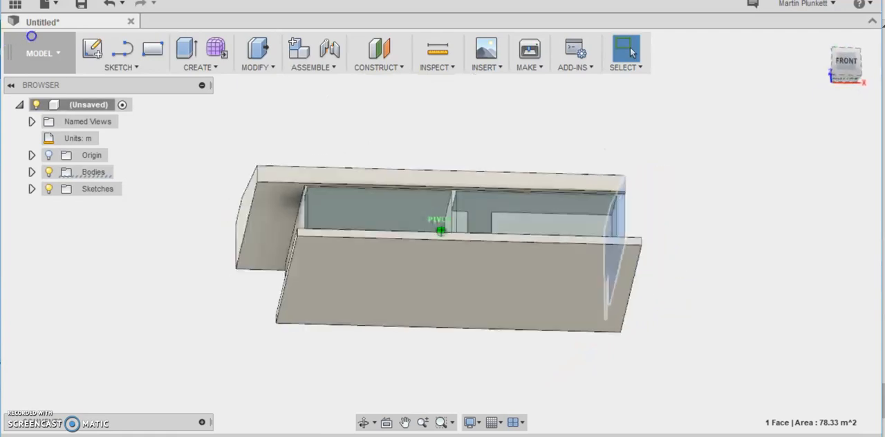
mouse_move(54, 51)
middle_mouse_down("shift")
mouse_move(6, 44)
mouse_move(121, 53)
mouse_move(121, 43)
middle_mouse_up("shift")
middle_click_drag(442, 231, 434, 249, "shift")
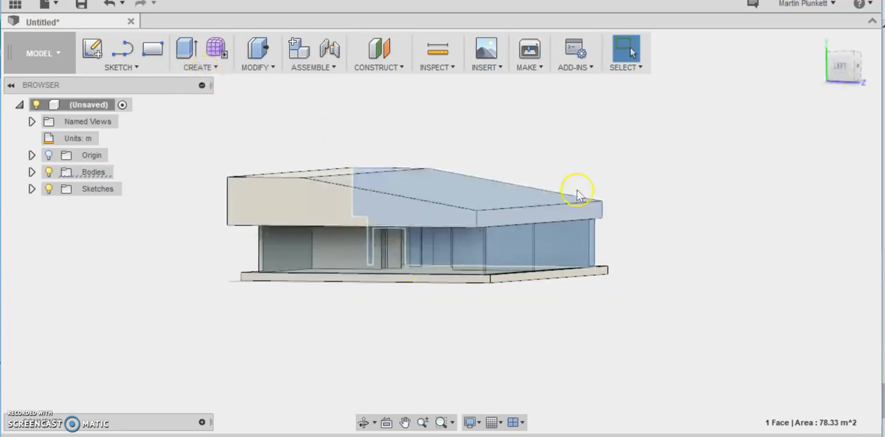
left_click(856, 69)
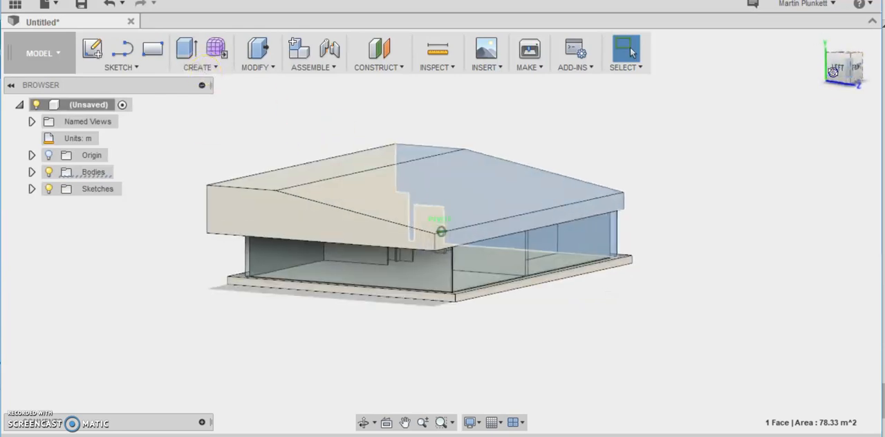
- Extrude the slab's left end face 8 m outward with the Join operation to extend the terrace
scroll(421, 300, "up", 3)
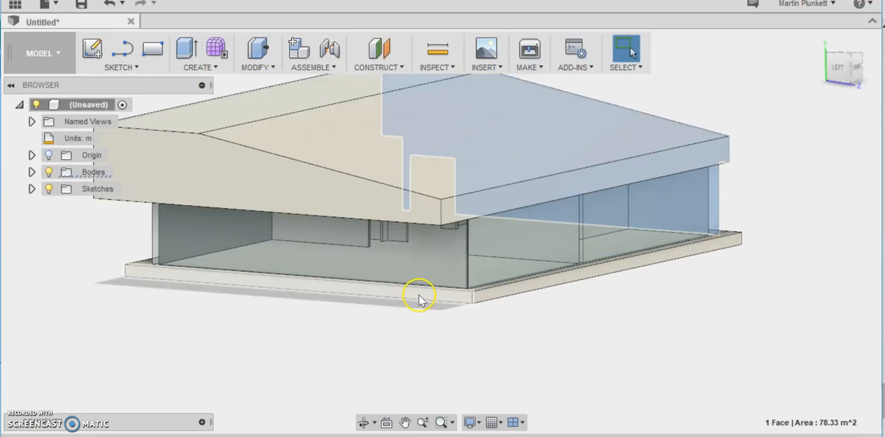
left_click(417, 296)
left_click(200, 67)
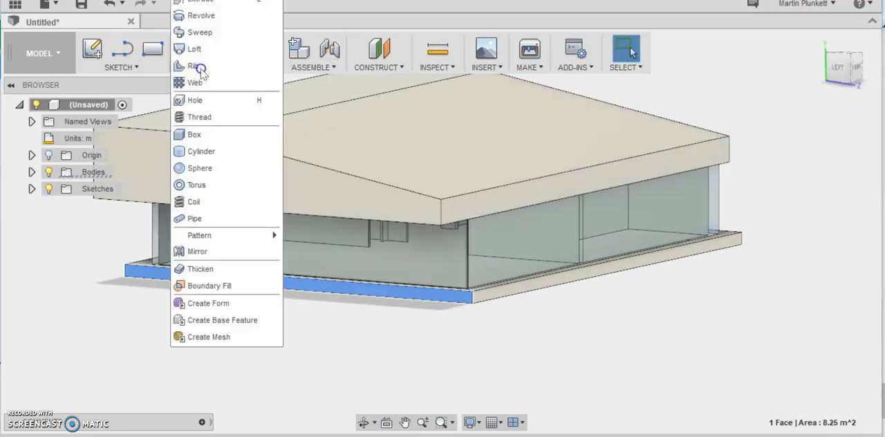
left_click(206, 3)
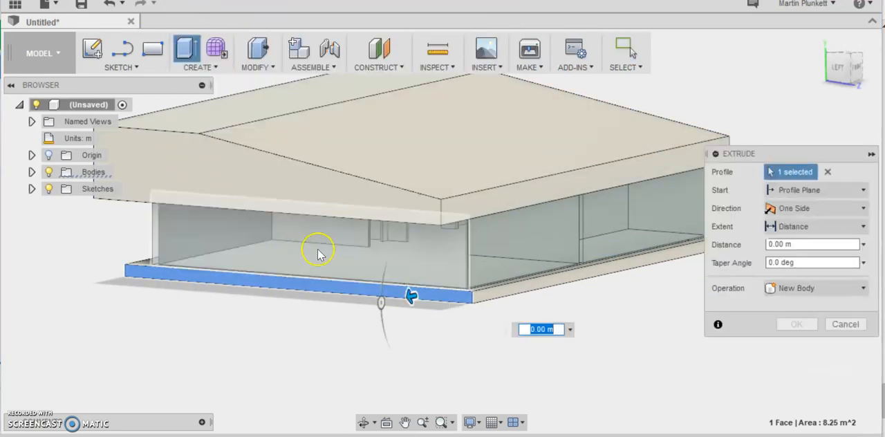
left_click_drag(411, 299, 315, 348)
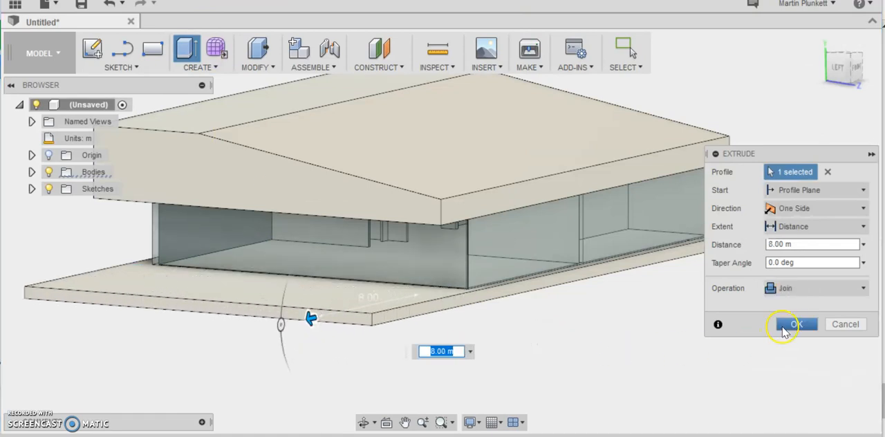
left_click(785, 330)
- Sketch an 18 m horizontal line on the right wall face along the roof's underside, extending past both ends of the building
mouse_move(853, 67)
left_mouse_down()
mouse_move(801, 52)
mouse_move(811, 67)
mouse_move(833, 73)
mouse_move(824, 62)
mouse_move(735, 55)
mouse_move(688, 64)
left_mouse_up()
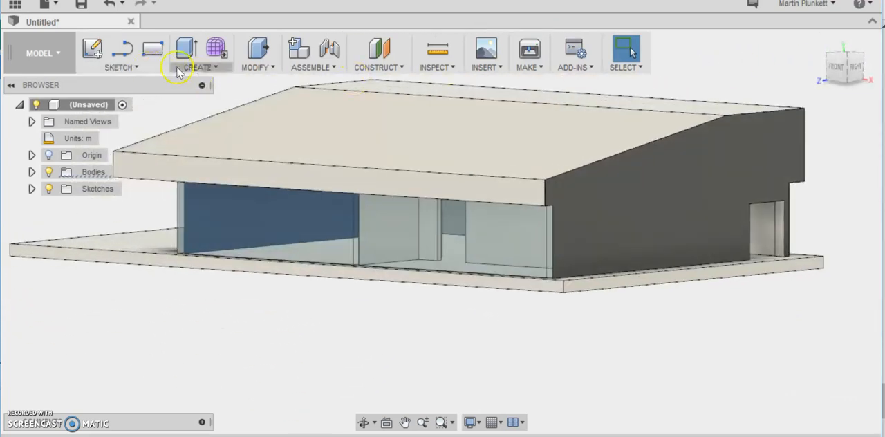
left_click(157, 67)
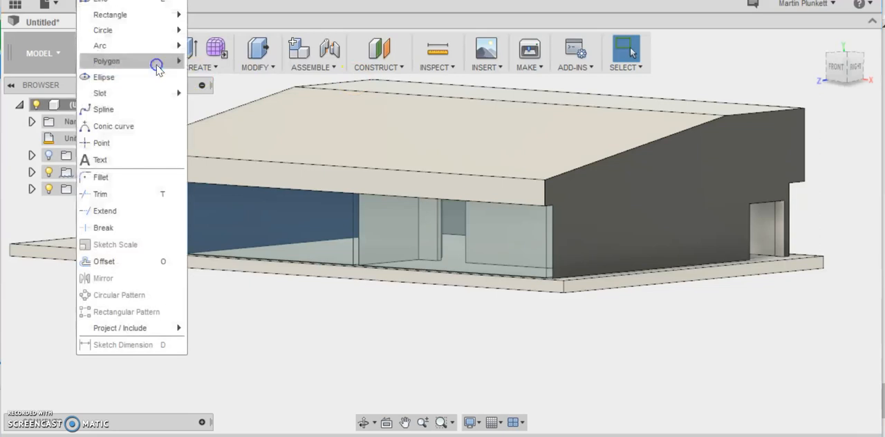
left_click(113, 3)
left_click(692, 186)
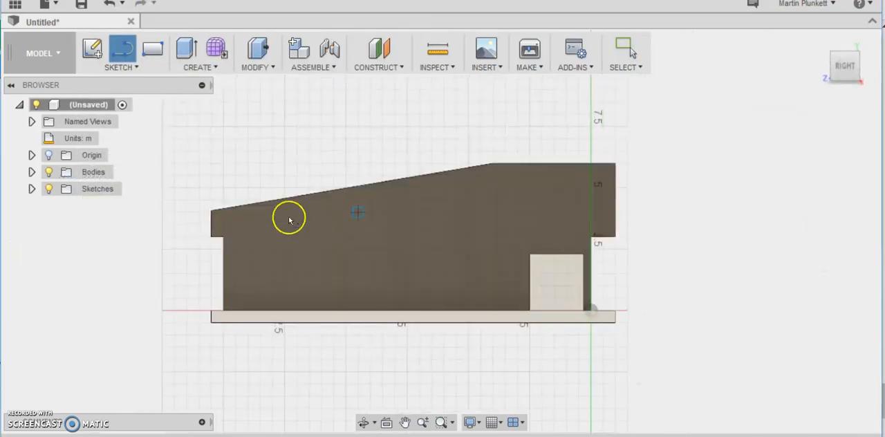
left_click(198, 237)
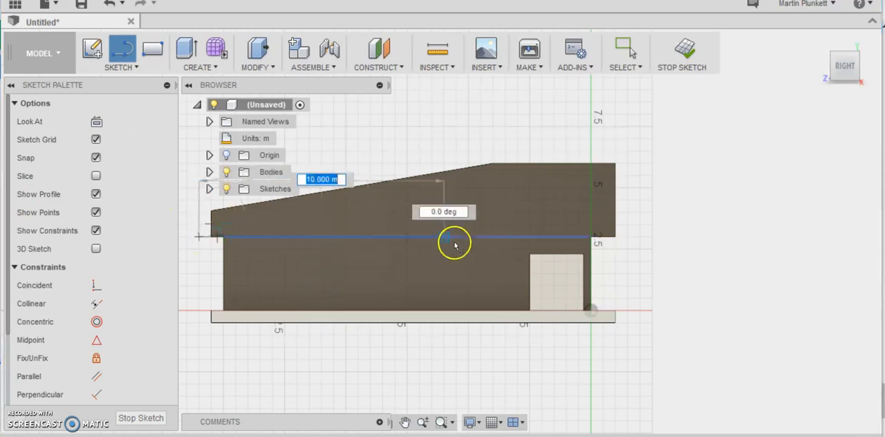
left_click(639, 236)
right_click(642, 240)
left_click(691, 240)
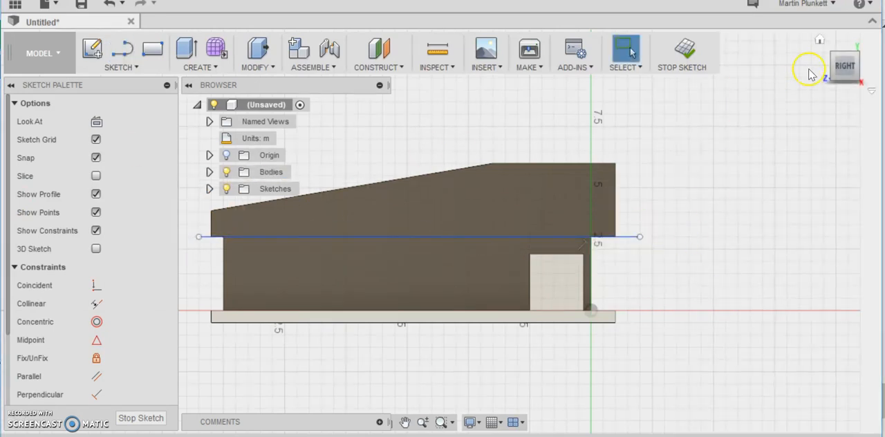
- Split the building body into roof and lower part, using the horizontal sketch line as the splitting tool
left_click(820, 41)
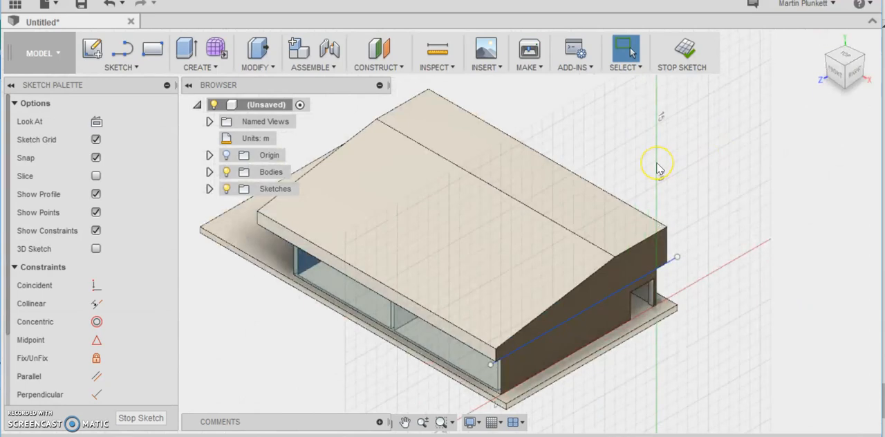
left_click(255, 67)
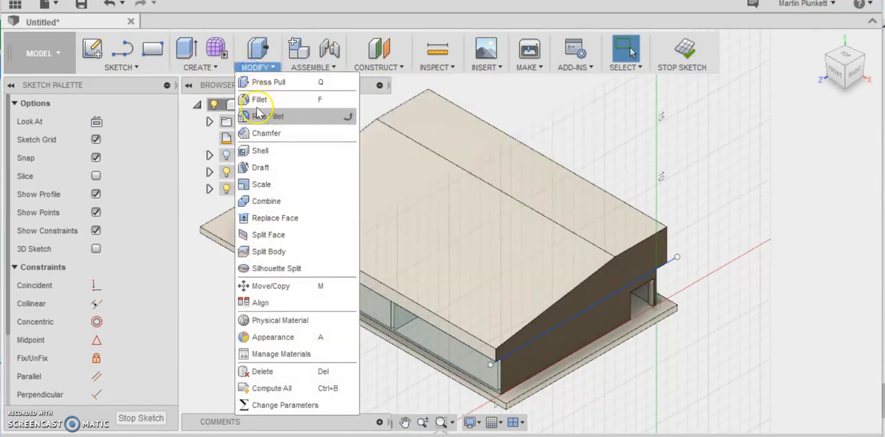
left_click(270, 252)
left_click(590, 271)
left_click(794, 196)
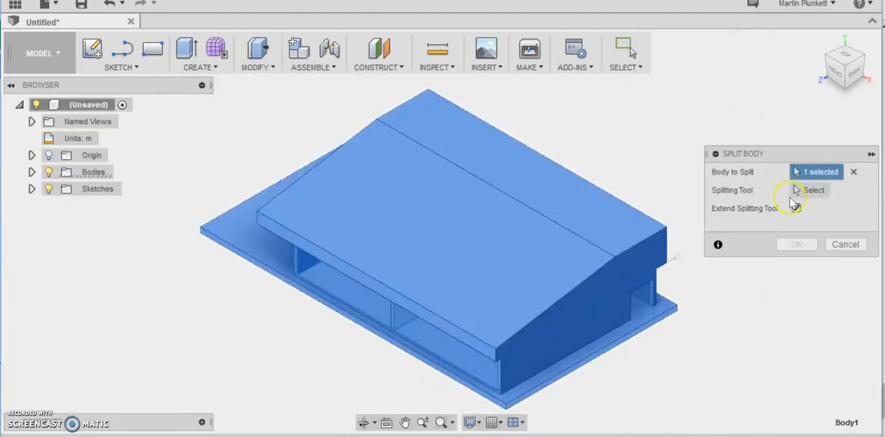
left_click(671, 260)
left_click(797, 245)
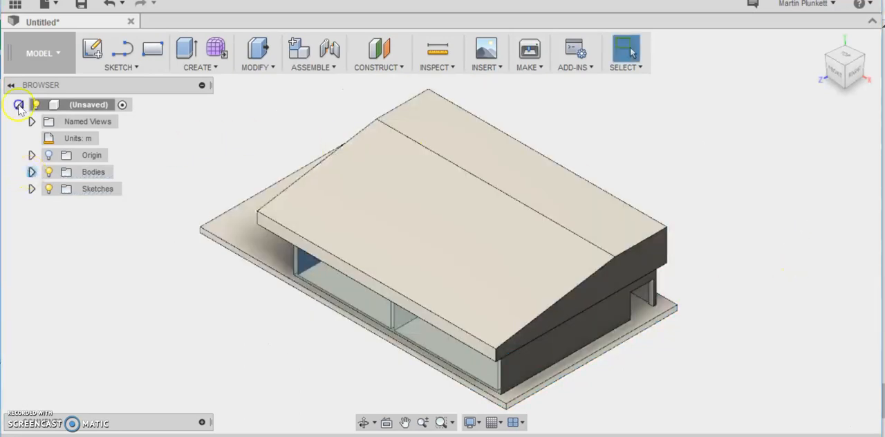
- Create a component from the upper split body and rename it roof
left_click(32, 172)
left_click(98, 189)
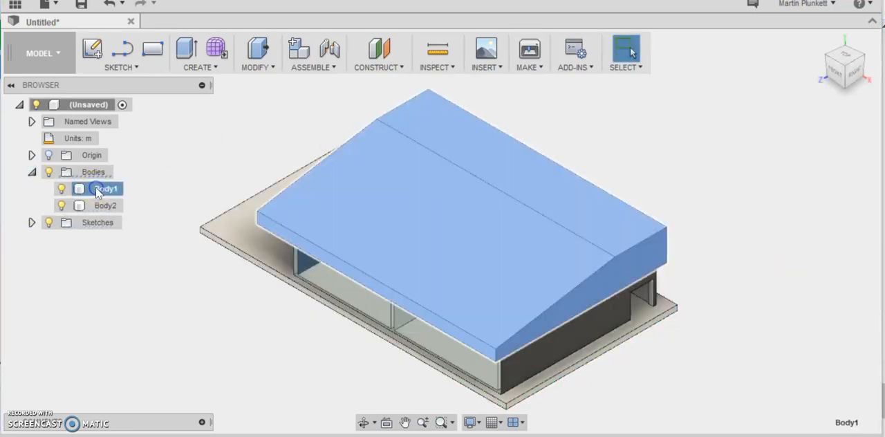
right_click(99, 190)
left_click(130, 222)
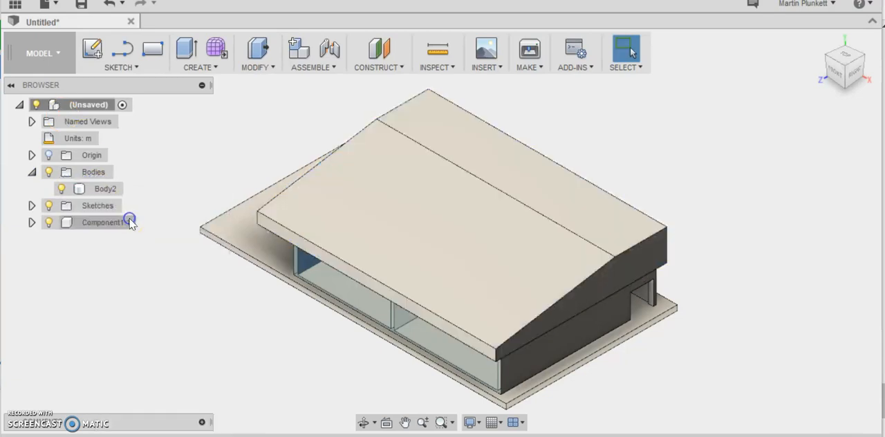
left_click(118, 223)
left_click(116, 223)
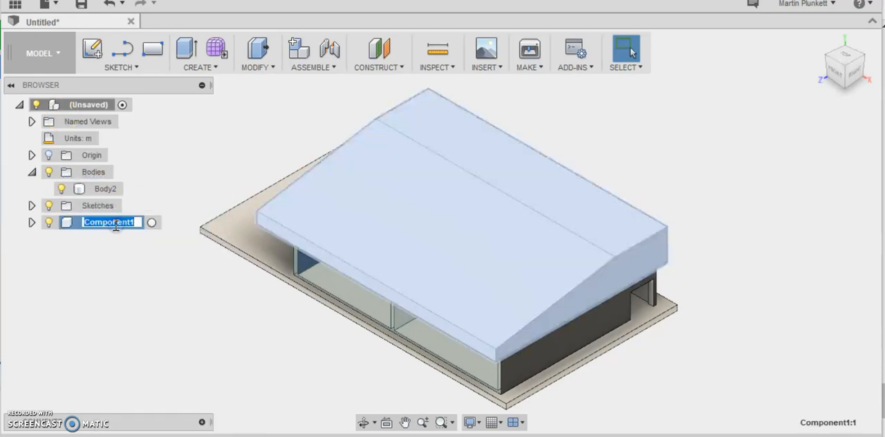
type("roof")
key("Return")
- Create a component from the remaining lower body and rename it Base
left_click(102, 188)
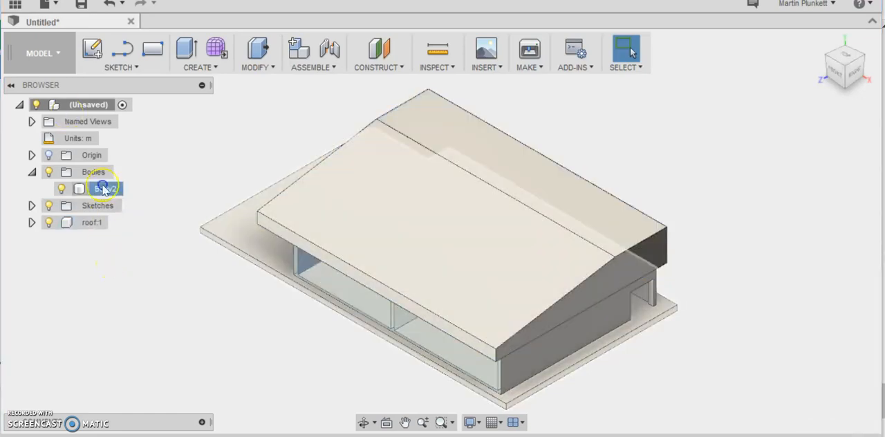
right_click(79, 188)
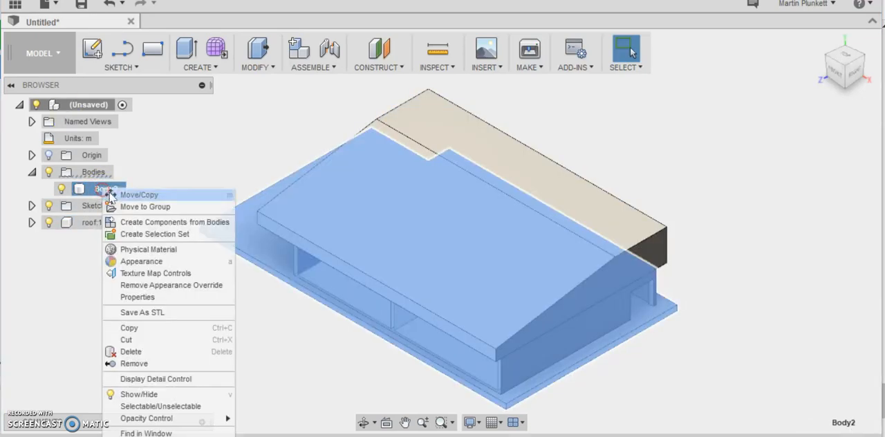
left_click(136, 220)
left_click(107, 205)
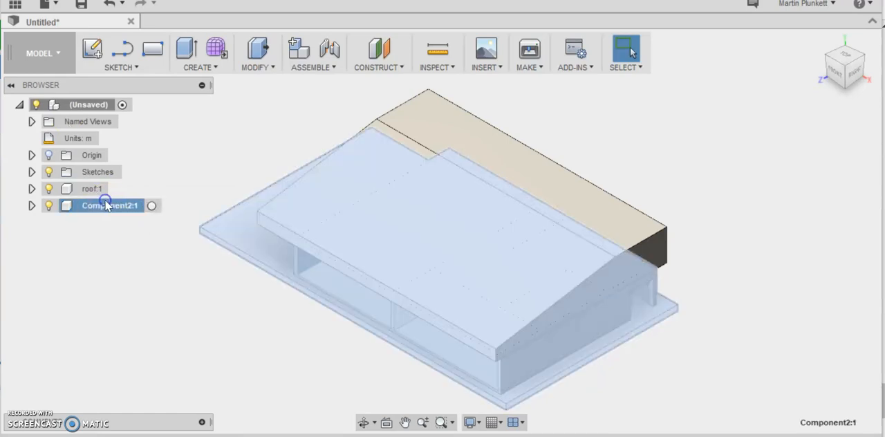
double_click(104, 206)
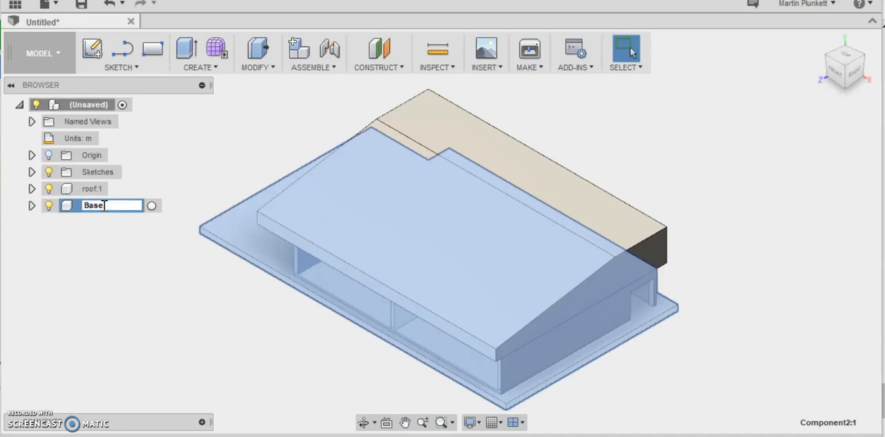
left_click(129, 260)
- Move the roof component up off the base to expose its underside
scroll(188, 291, "down", 3)
left_click_drag(455, 233, 462, 167)
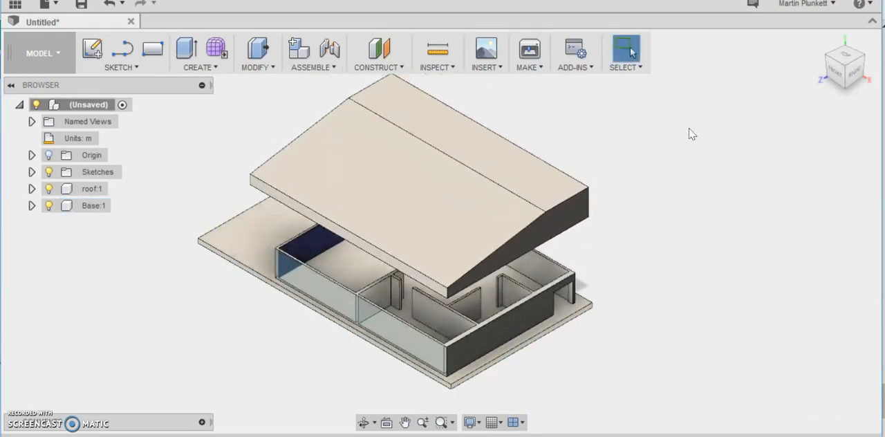
left_click_drag(846, 78, 879, 30)
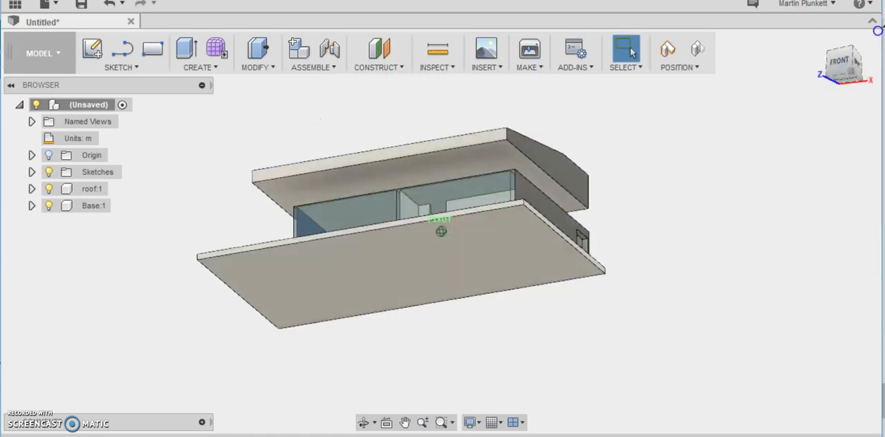
- Hide the Base component, shell the roof inward from its bottom face, and show the base again
left_click(512, 154)
left_click(48, 205)
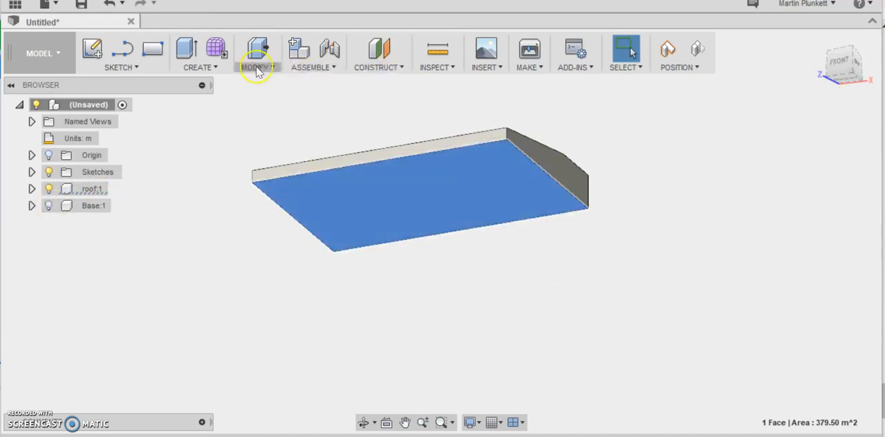
left_click(258, 67)
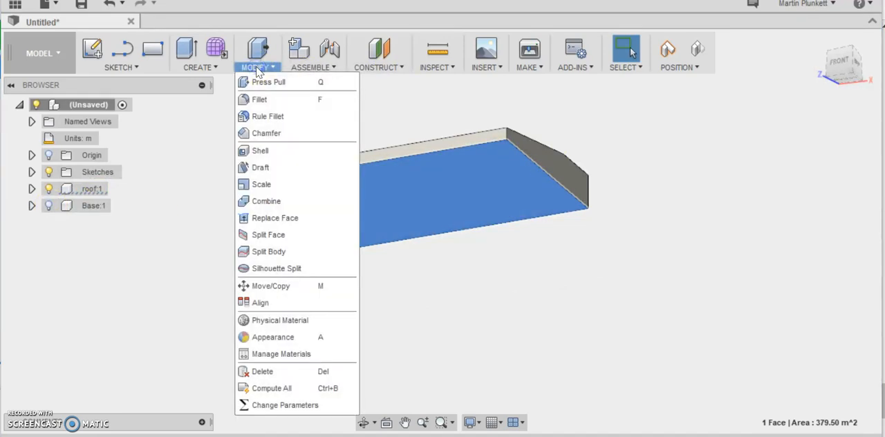
left_click(260, 150)
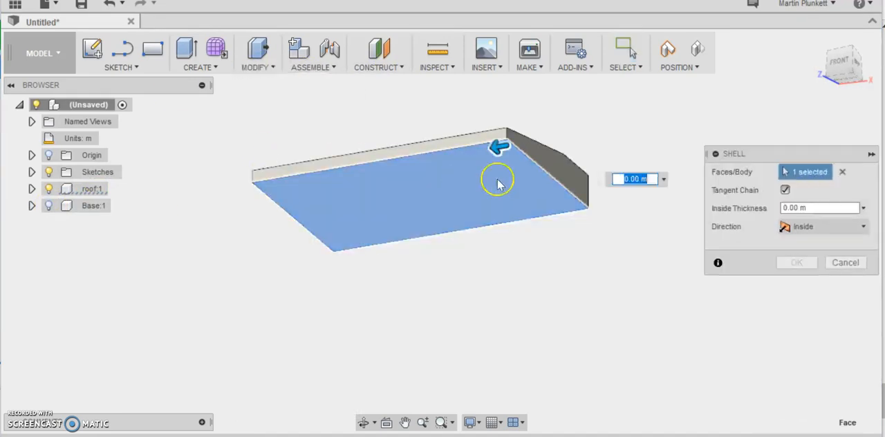
left_click(834, 208)
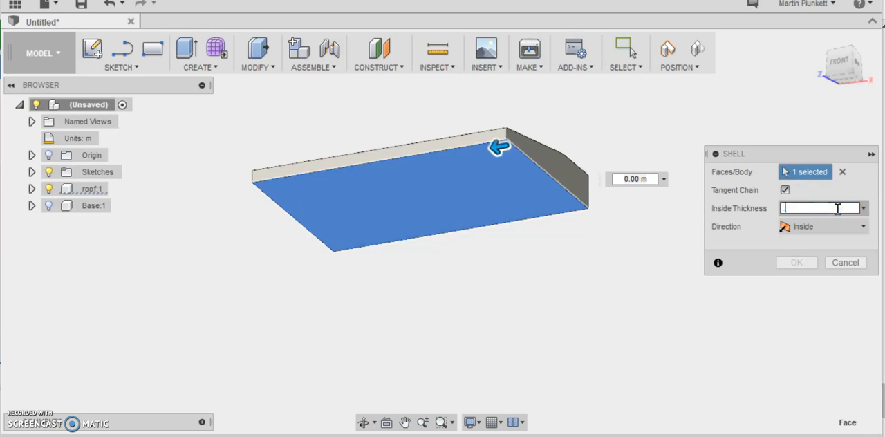
left_click(797, 263)
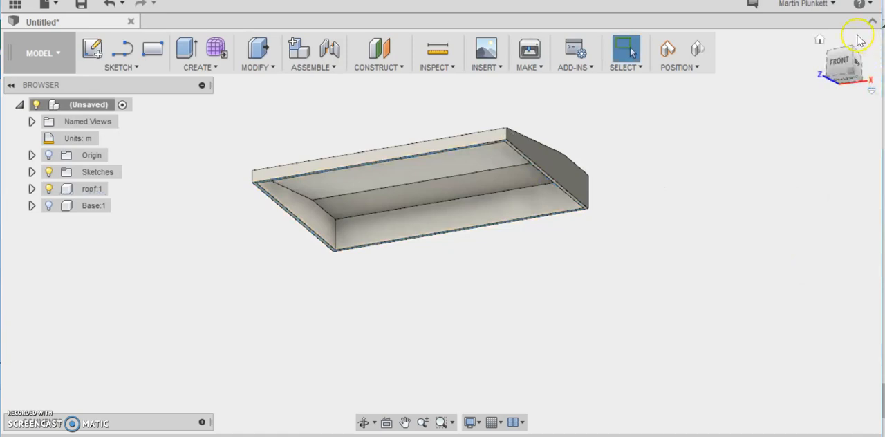
left_click(47, 206)
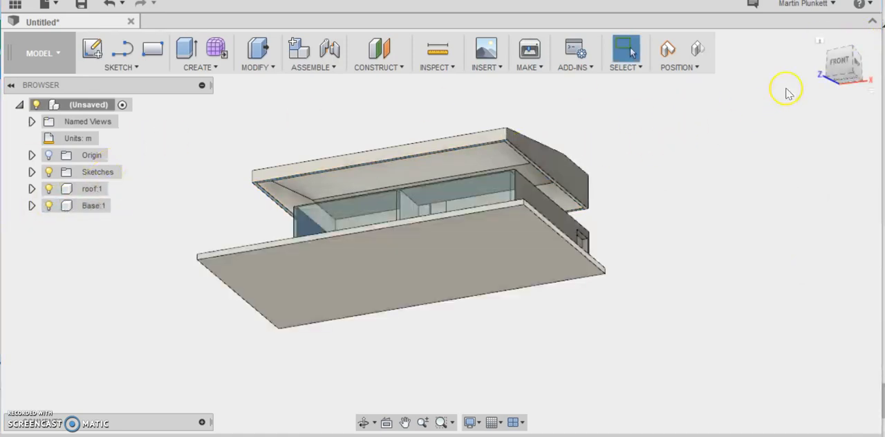
- Undo the roof component's move away from the base
left_click_drag(565, 33, 550, 277)
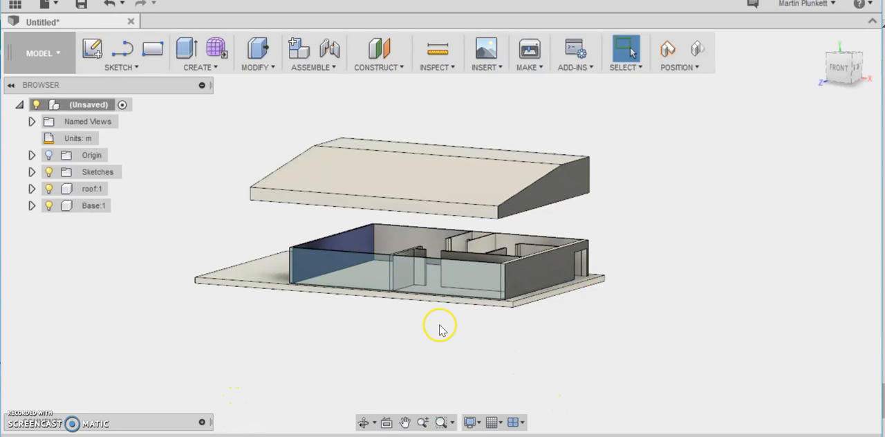
scroll(441, 330, "down", 1)
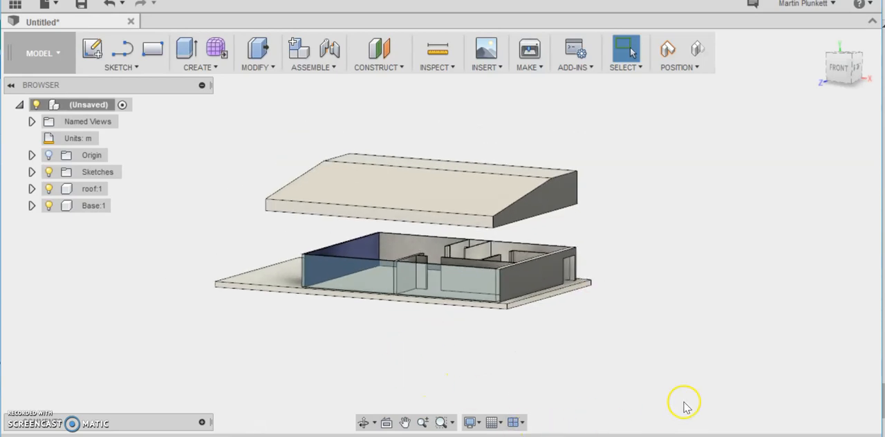
scroll(761, 311, "up", 1)
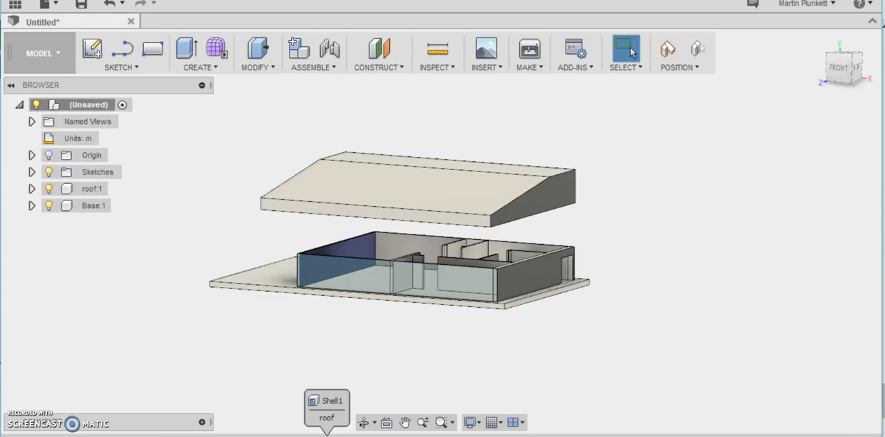
key("ctrl+z")
scroll(550, 221, "up", 3)
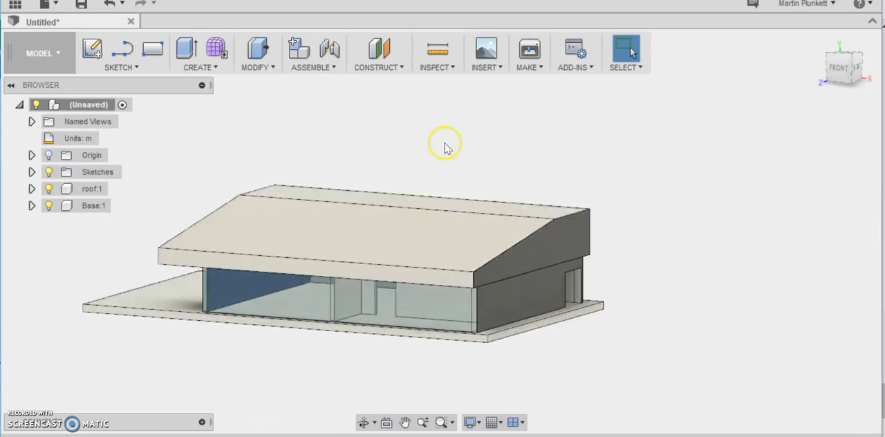
- Switch to the Render workspace, open the appearance library and try the blue glass on the whole roof component
left_click(61, 53)
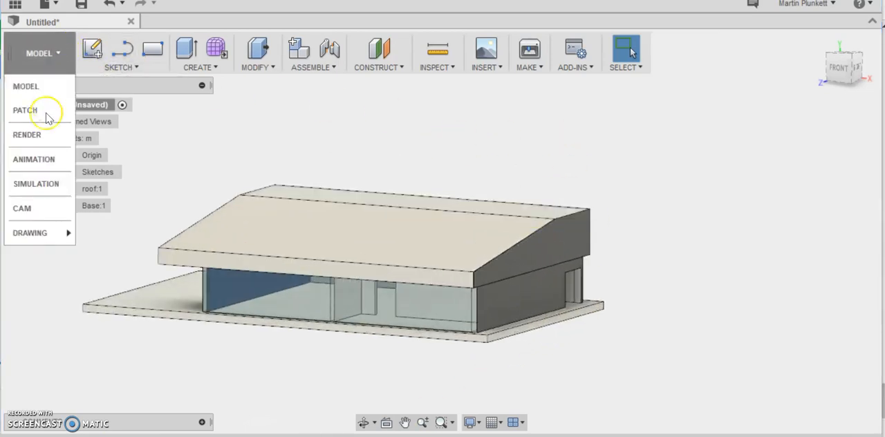
left_click(29, 135)
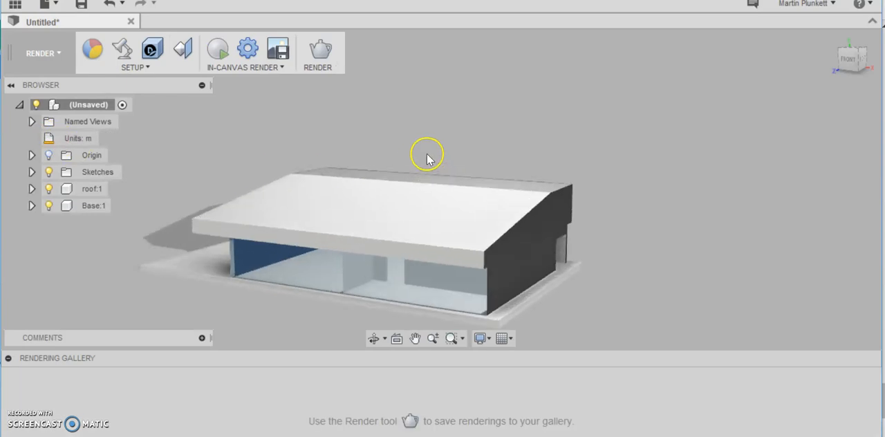
left_click(93, 54)
left_click_drag(870, 272, 445, 217)
left_click_drag(445, 217, 556, 243)
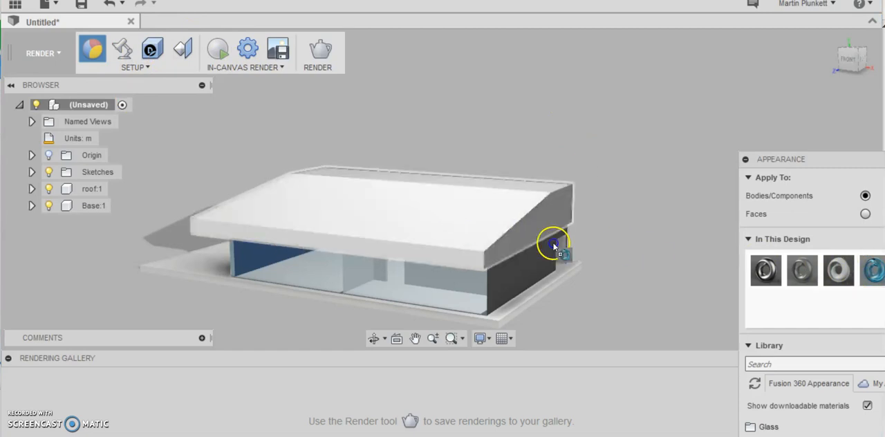
- Limit appearances to faces and apply Glass - Heavy Color (Blue) to the roof's front slope and front fascia
left_click(866, 214)
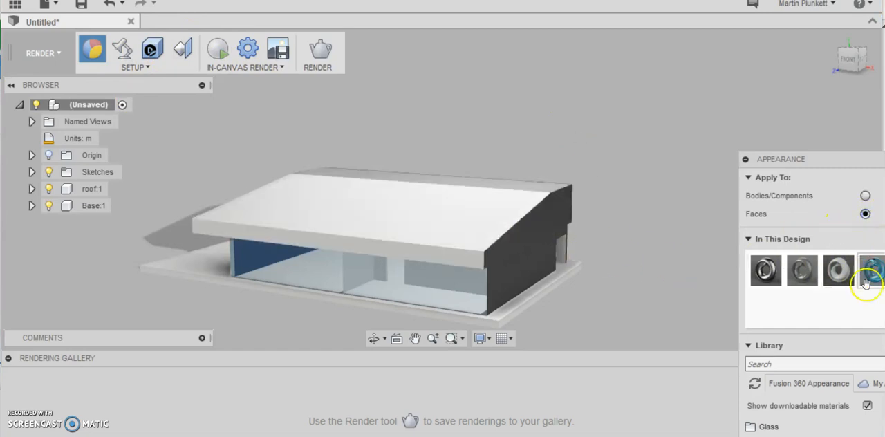
left_click_drag(873, 271, 450, 215)
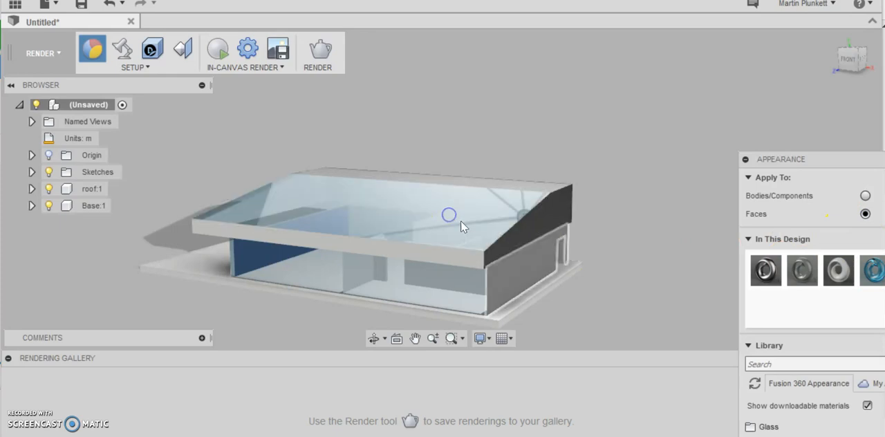
left_click_drag(868, 276, 467, 255)
scroll(541, 179, "up", 3)
scroll(541, 179, "down", 2)
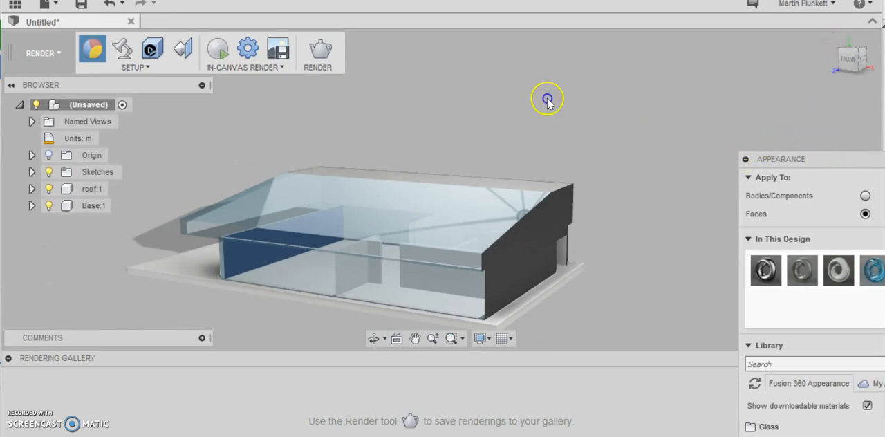
- Apply the light grey appearance already used in the design to the roof's gable end face
left_click_drag(822, 161, 725, 147)
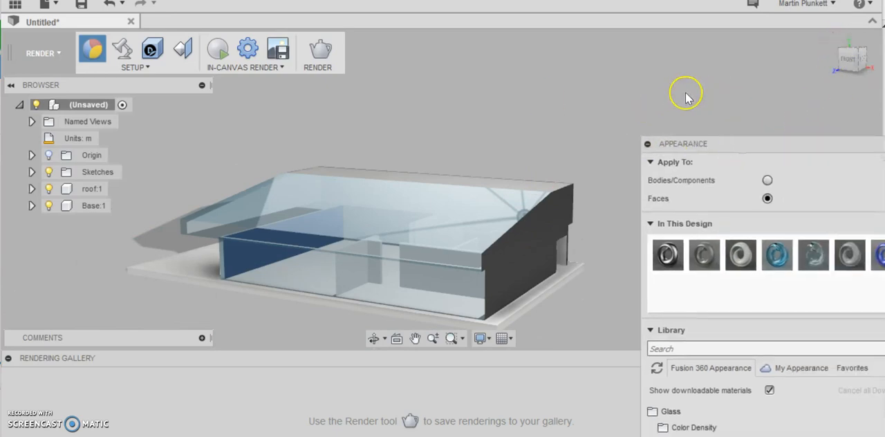
mouse_move(738, 260)
left_mouse_down()
mouse_move(563, 244)
mouse_move(535, 228)
left_mouse_up()
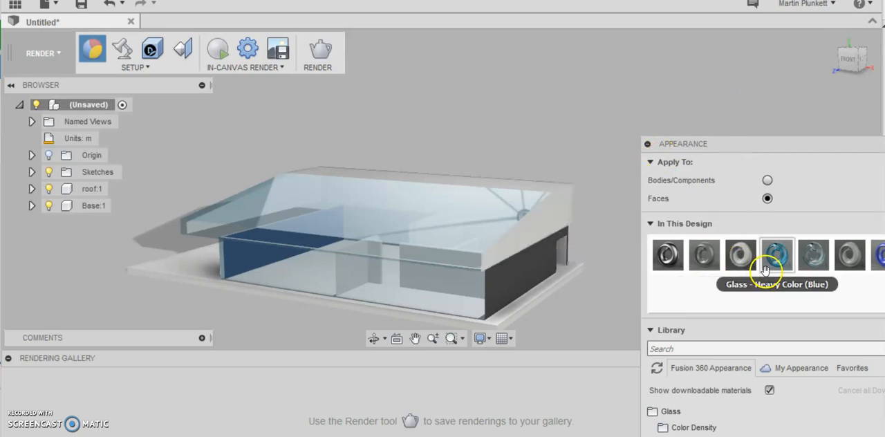
- Examine the roof's appearances and the visible interior from both ends of the building
left_click(849, 60)
left_click_drag(17, 51, 77, 55)
left_click_drag(742, 249, 742, 22)
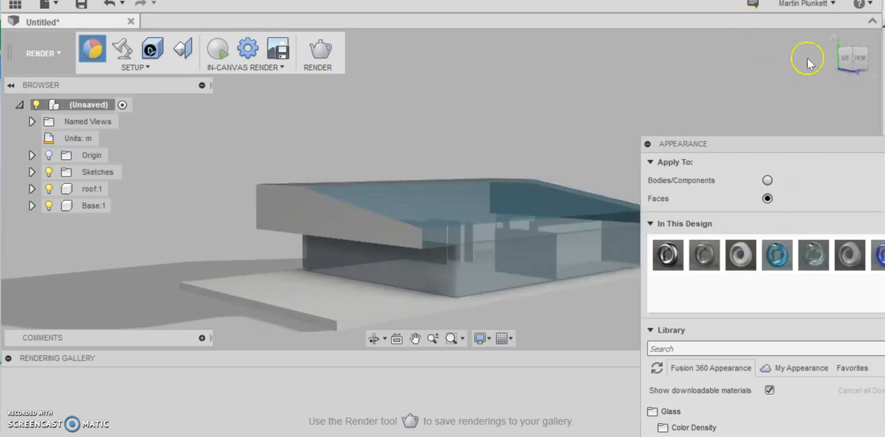
left_click_drag(802, 143, 696, 74)
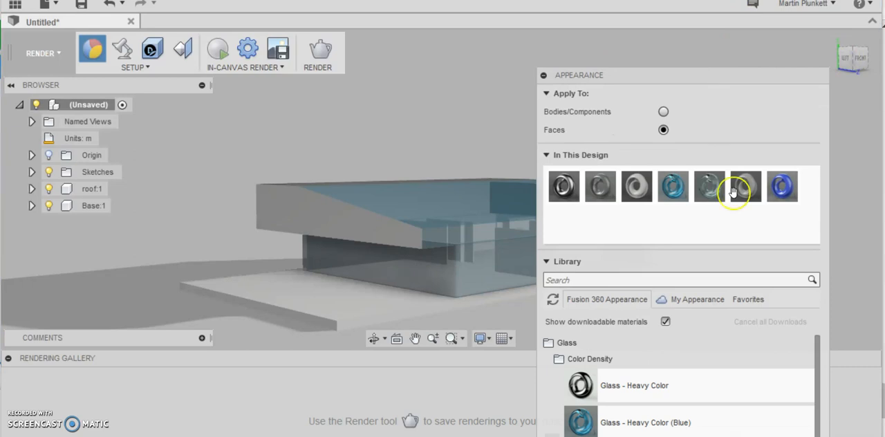
mouse_move(855, 59)
left_mouse_down()
mouse_move(730, 58)
mouse_move(884, 141)
left_mouse_up()
scroll(519, 251, "up", 3)
scroll(519, 253, "down", 3)
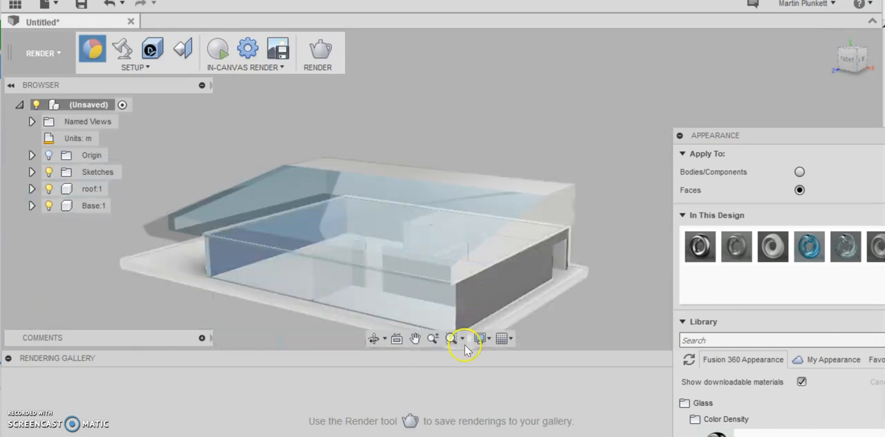
scroll(467, 277, "down", 2)
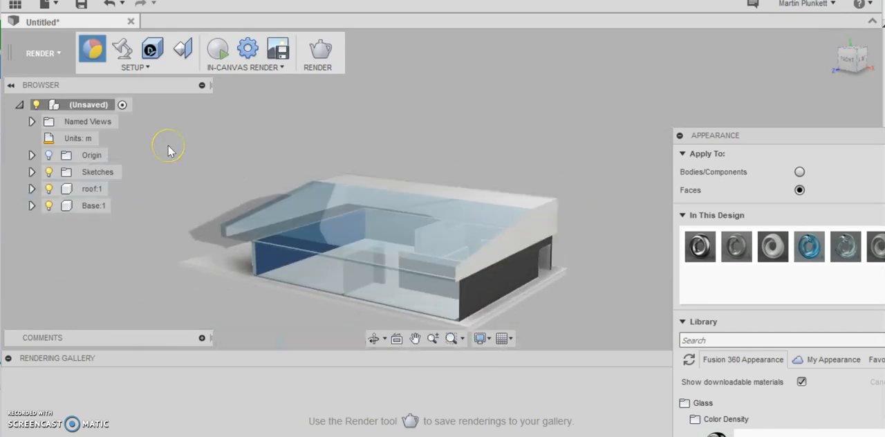
- Return to the Model workspace
left_click(56, 57)
left_click(31, 86)
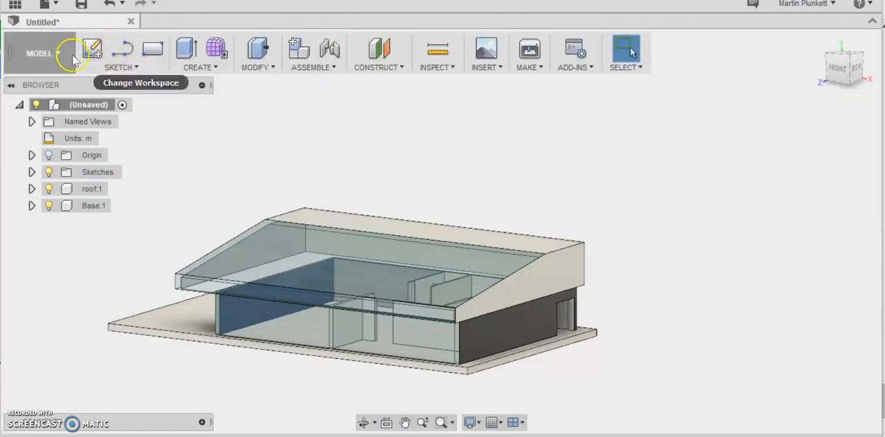
left_click(46, 4)
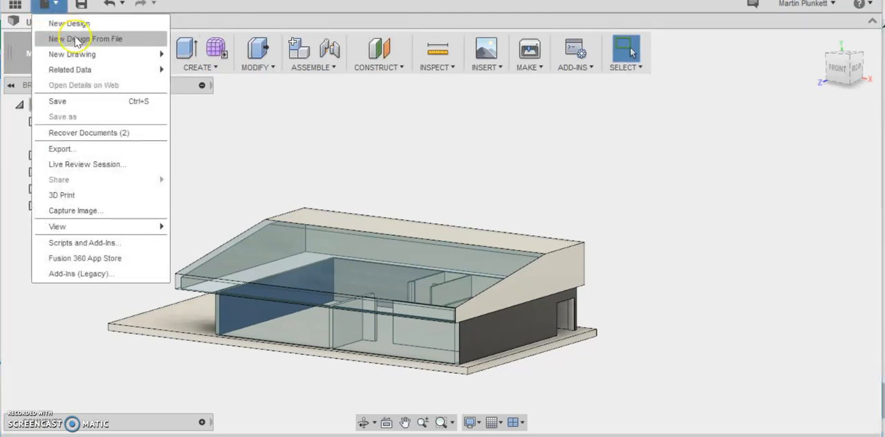
left_click(103, 42)
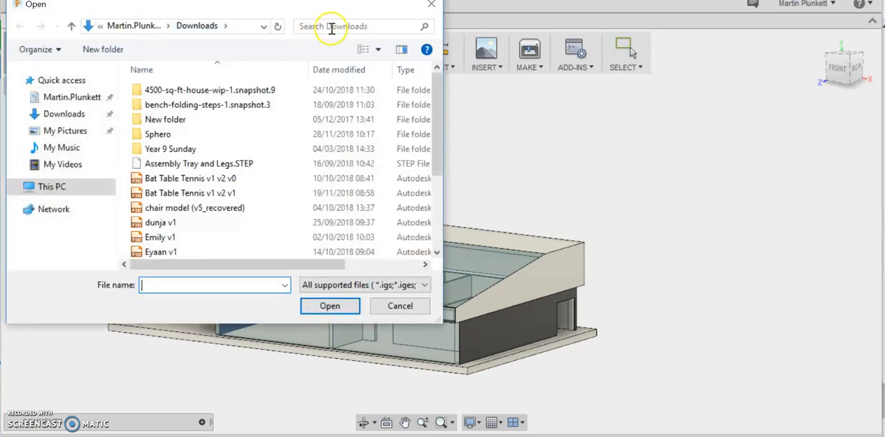
left_click(432, 7)
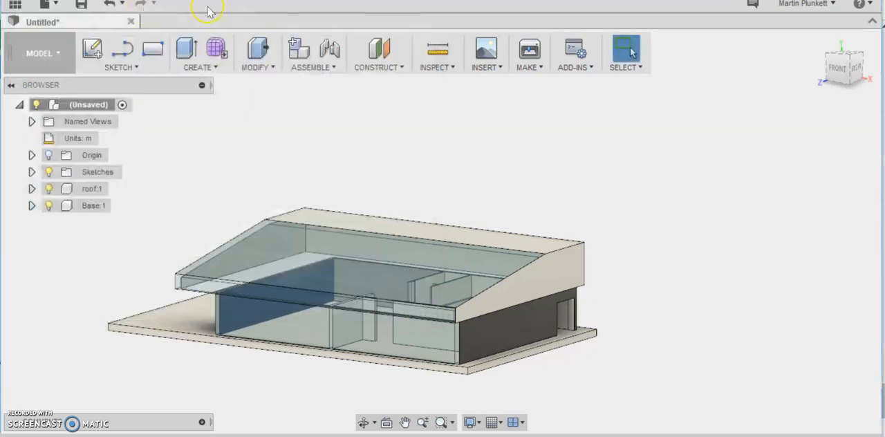
- Start a new drawing from the design, saving the design as Gym 4, on an A3 ISO sheet in mm with the full assembly
left_click(60, 5)
mouse_move(138, 55)
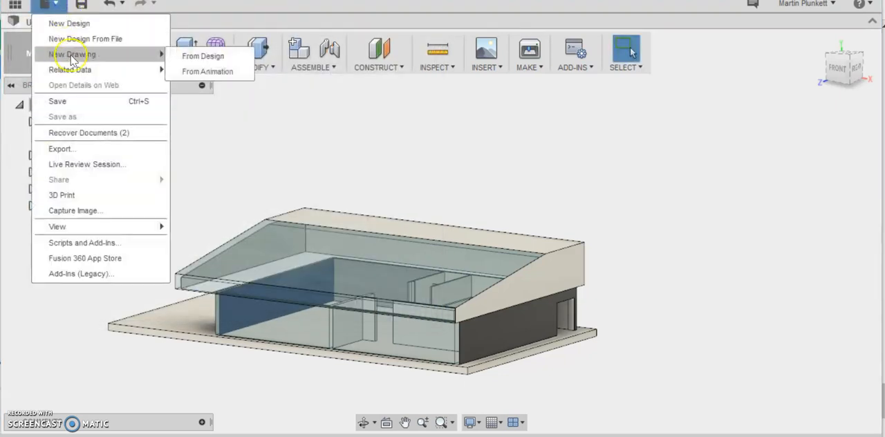
left_click(183, 57)
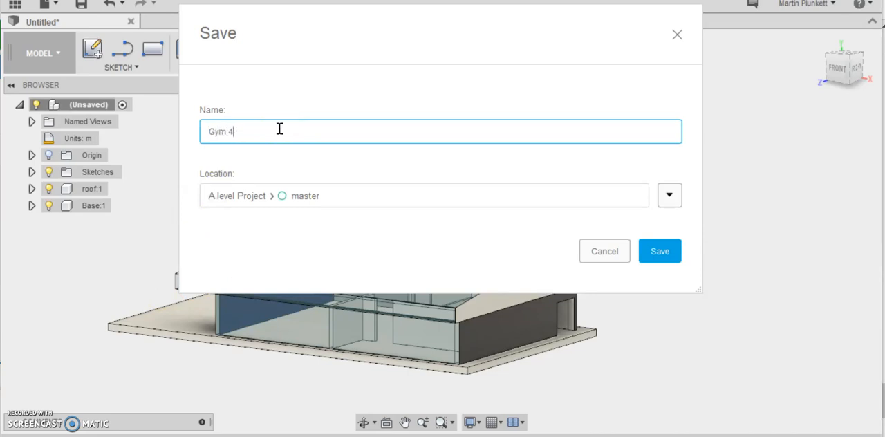
left_click(660, 253)
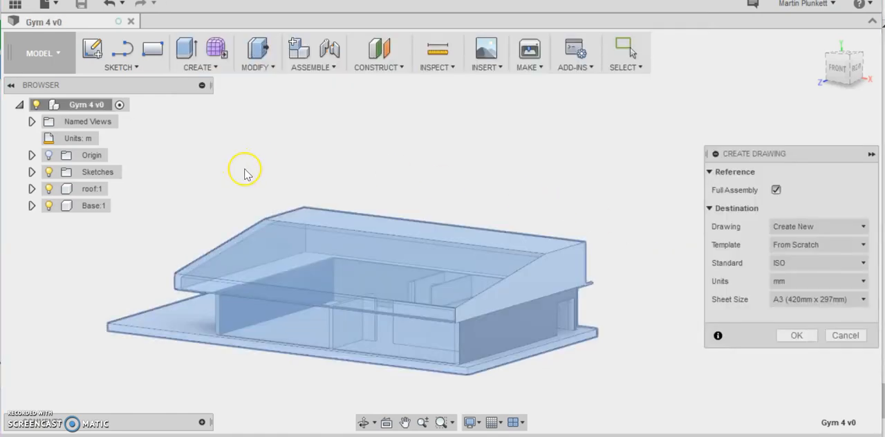
left_click(797, 339)
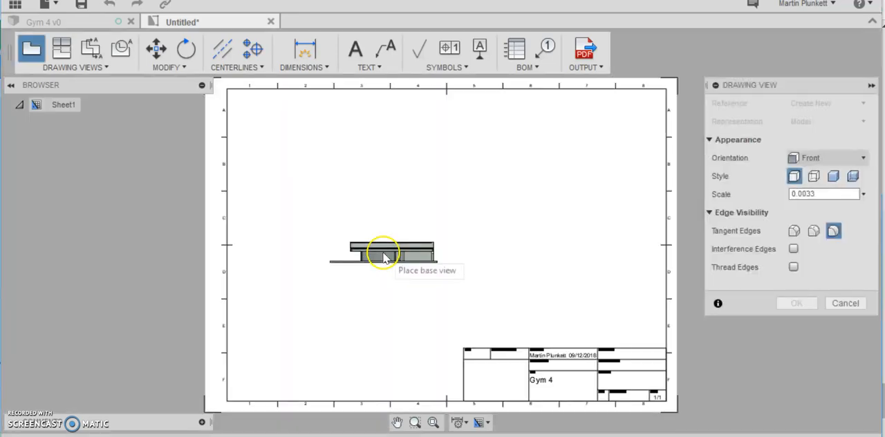
- Try scales of 1:50 and 1:20 for the drawing's front base view
left_click(866, 194)
scroll(814, 326, "down", 1)
left_click(810, 304)
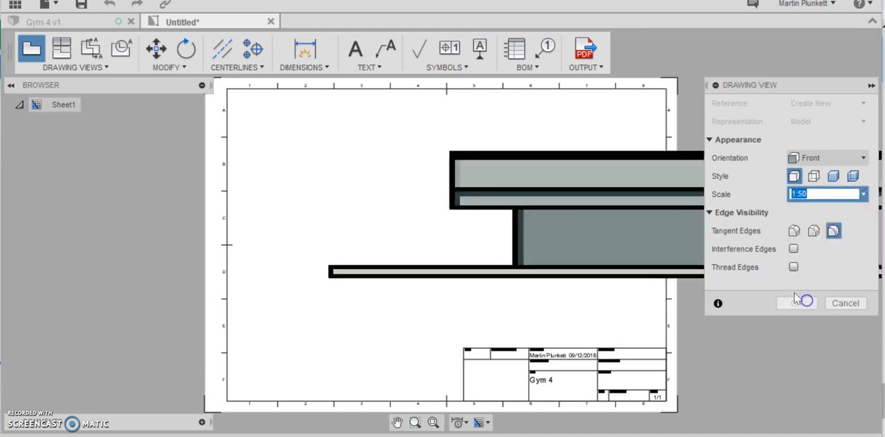
left_click(865, 194)
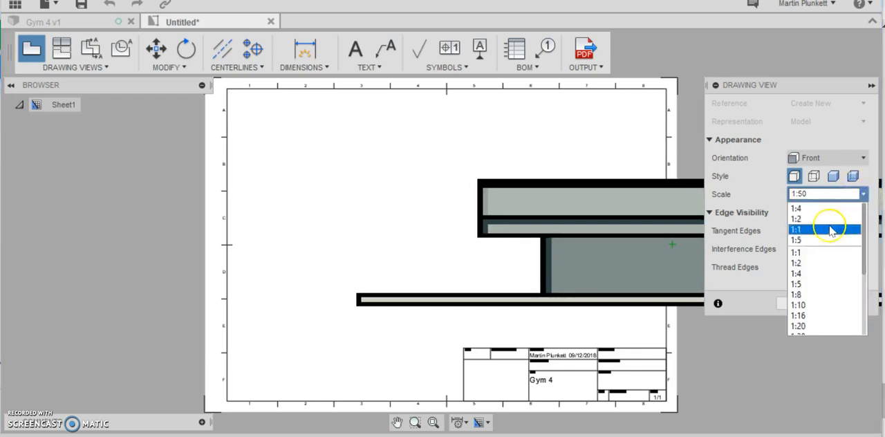
left_click(801, 326)
- Set the base view's scale to 1:100 and place the front view centrally in the upper half of the sheet
left_click(861, 196)
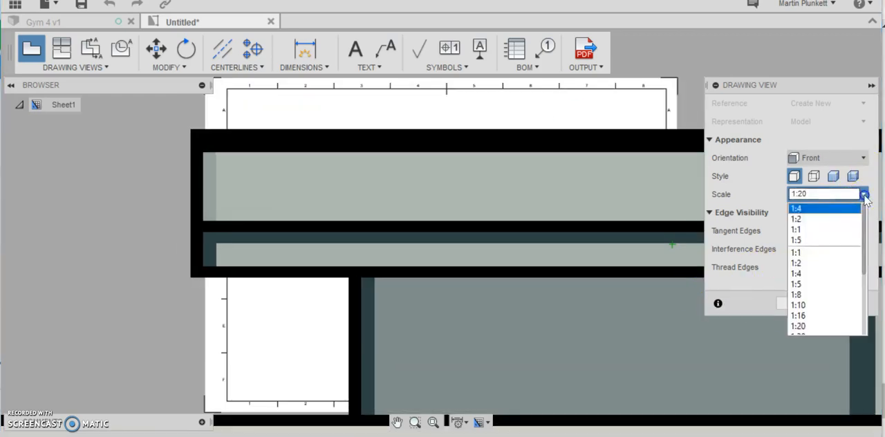
left_click(868, 260)
left_click(864, 194)
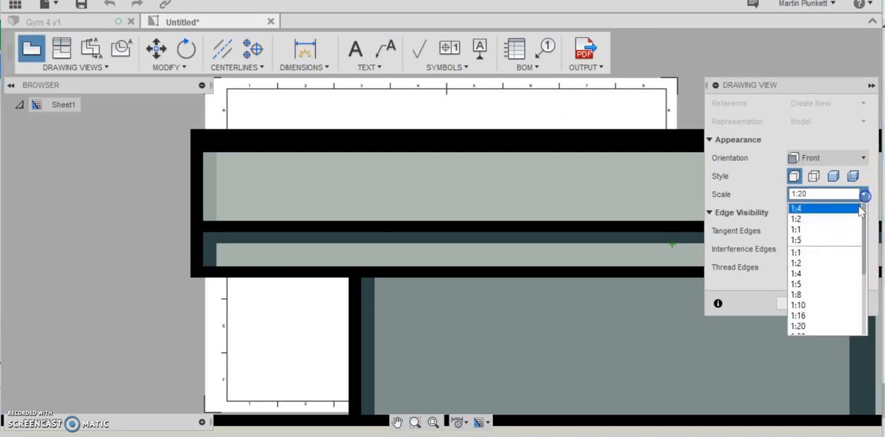
scroll(860, 229, "down", 3)
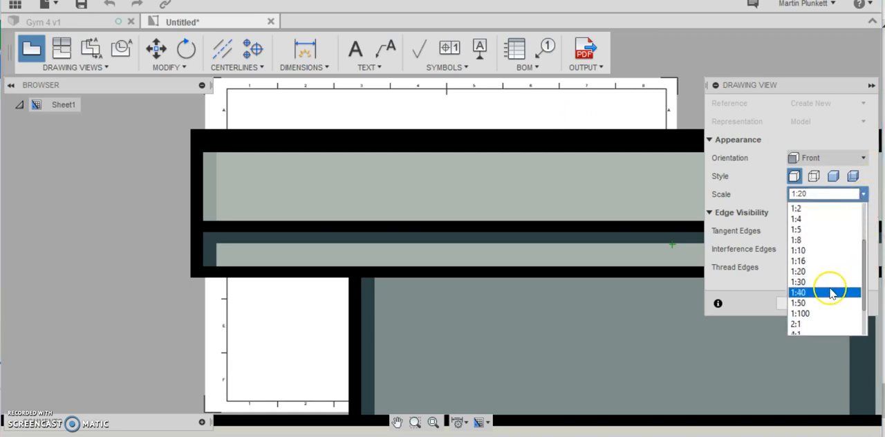
left_click(802, 314)
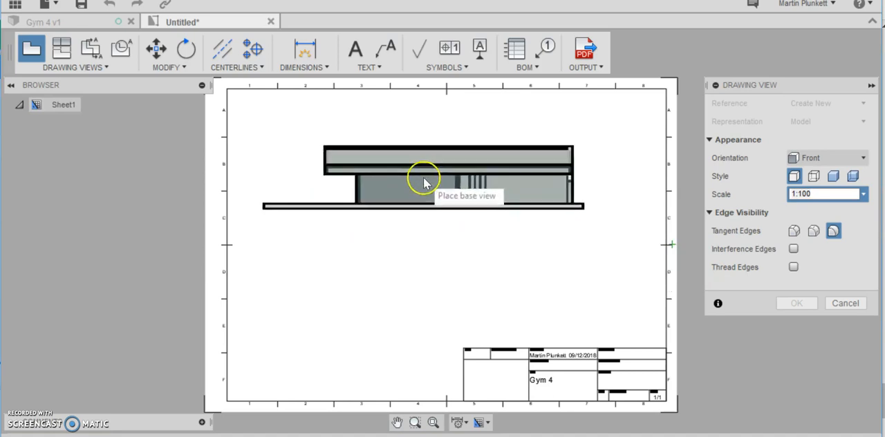
left_click(423, 177)
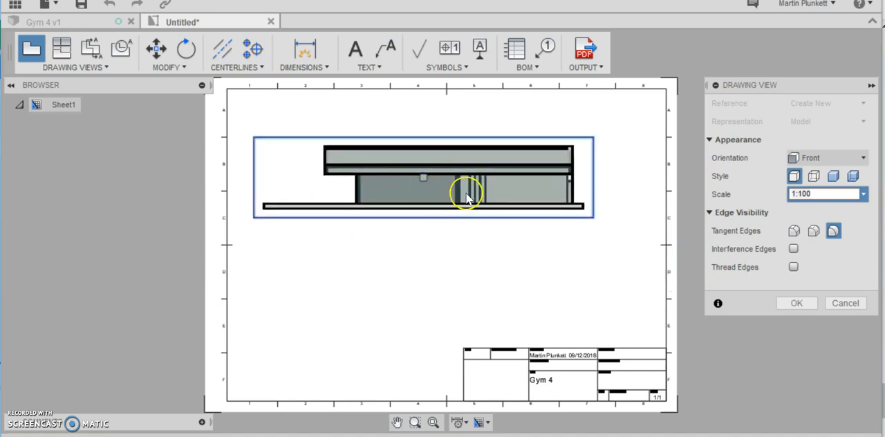